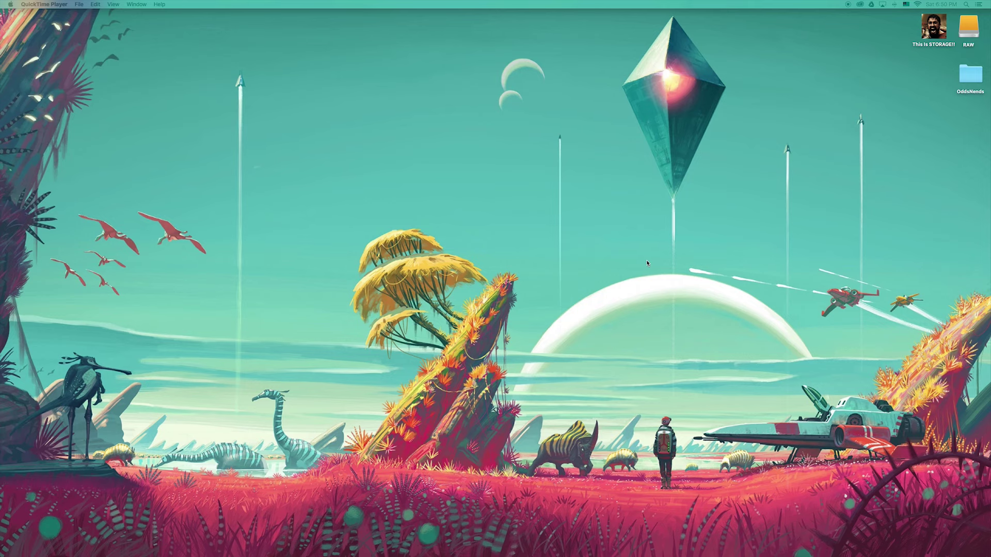
# Step: Orbit around the Tiger I in the game's garage to inspect it from several sides, then quit the game
pyautogui.press('super+Tab')
pyautogui.press('super+Tab')
pyautogui.press('super+Tab')
pyautogui.press('super+Tab')
pyautogui.press('super+Tab')
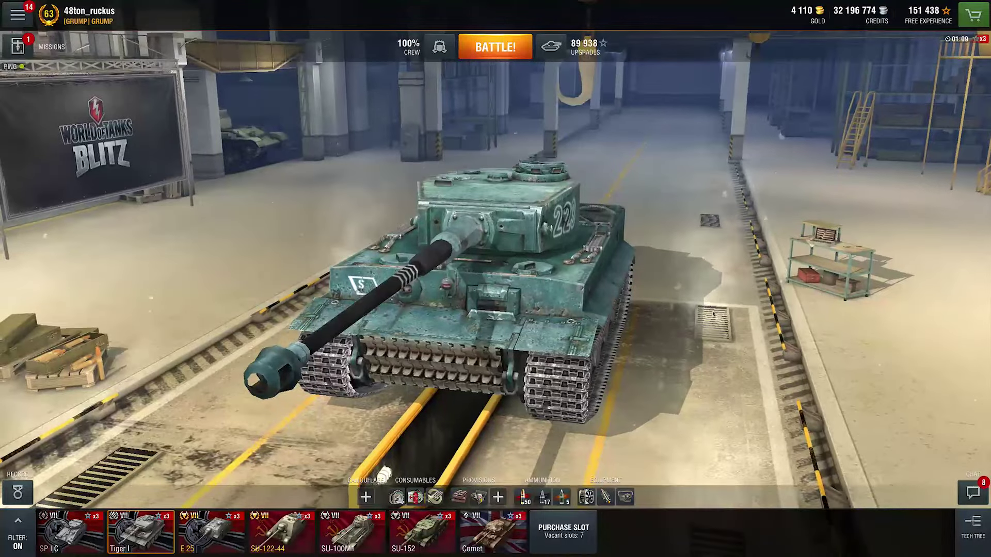
pyautogui.scroll(3, 721, 324)
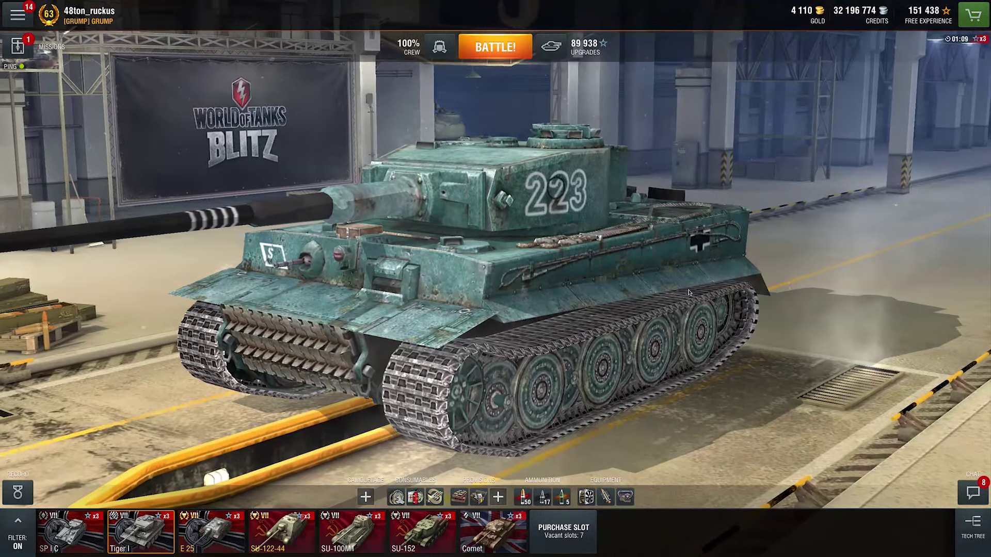
pyautogui.moveTo(836, 213); pyautogui.dragTo(672, 279)
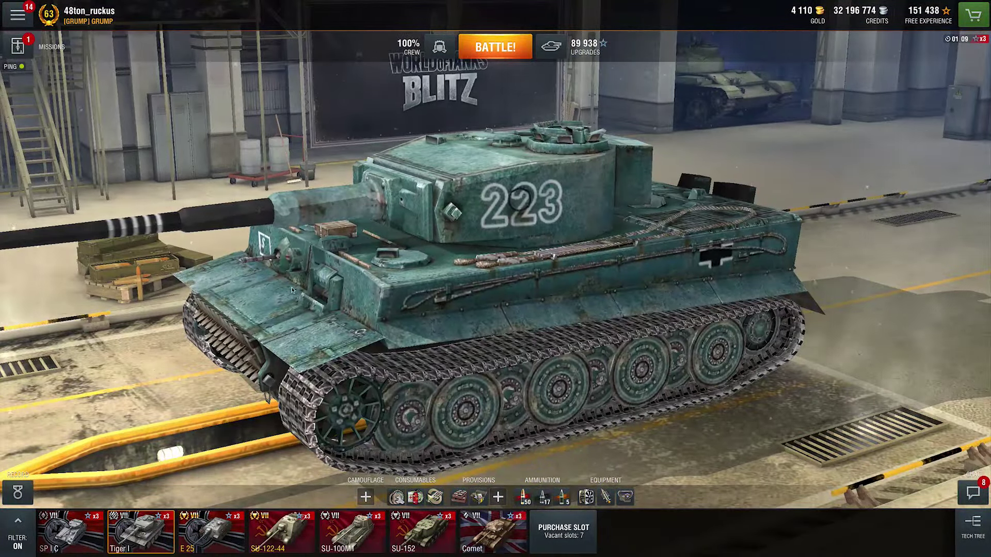
pyautogui.moveTo(292, 290); pyautogui.dragTo(552, 283)
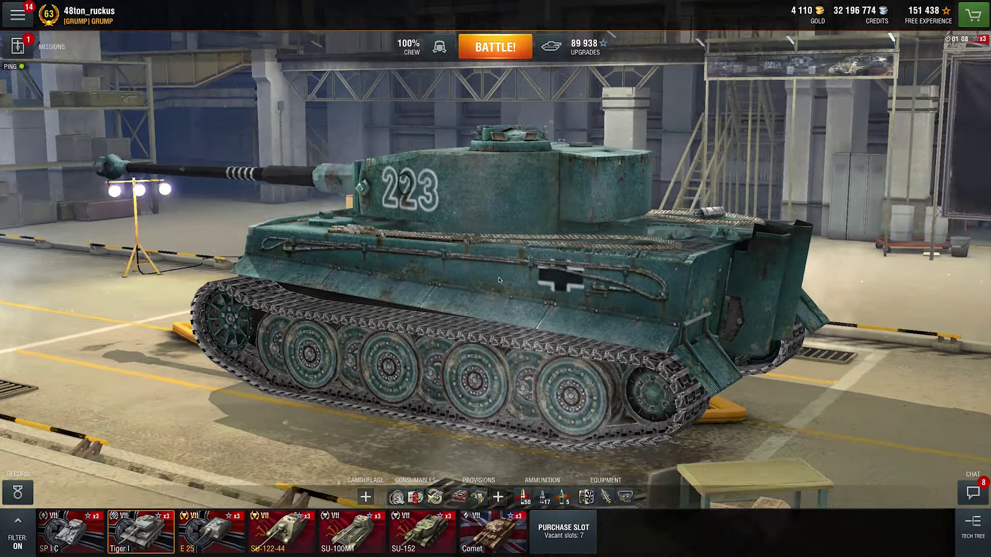
pyautogui.moveTo(553, 282); pyautogui.dragTo(795, 281)
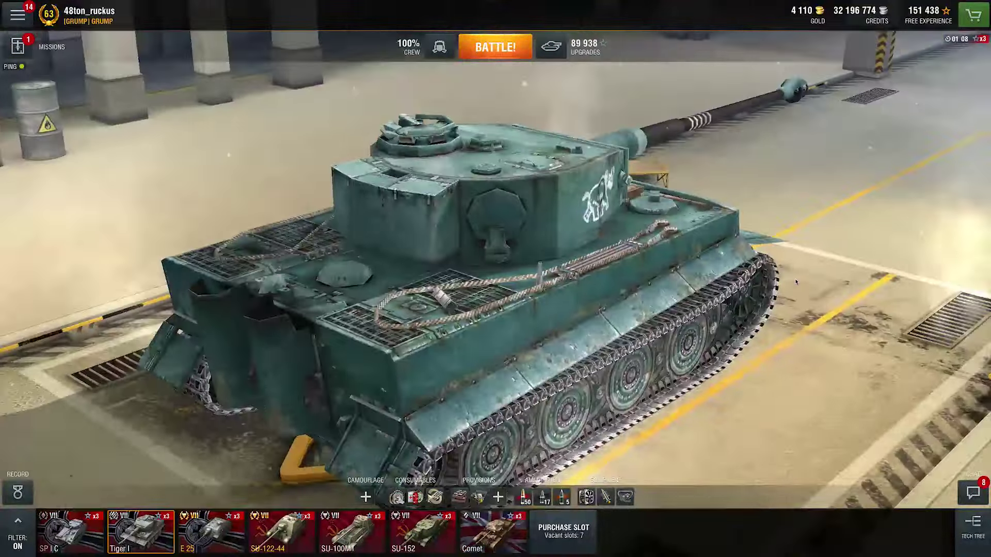
pyautogui.press('super+q')
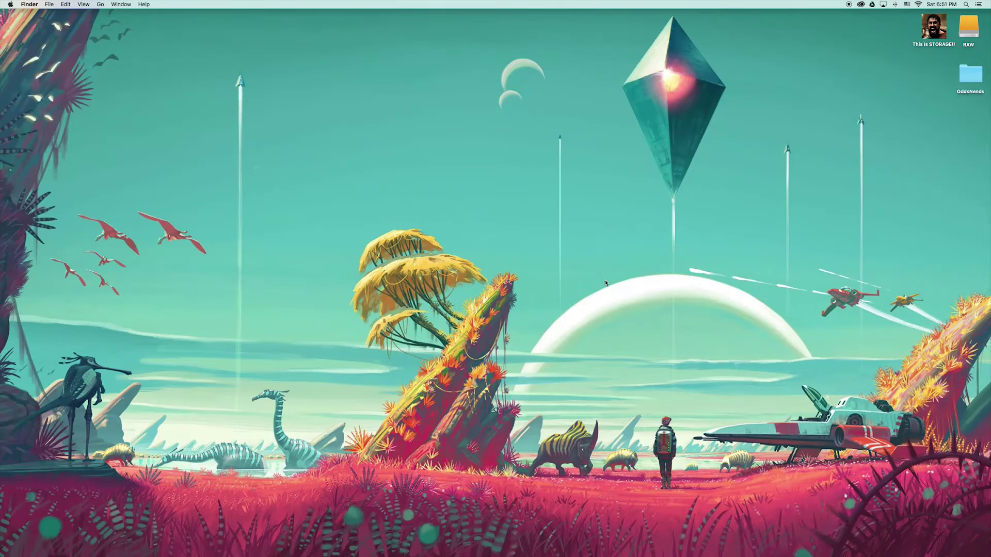
# Step: Show the package contents of World of Tanks Blitz in Applications and open Resources > Data
pyautogui.press('super+shift+a')
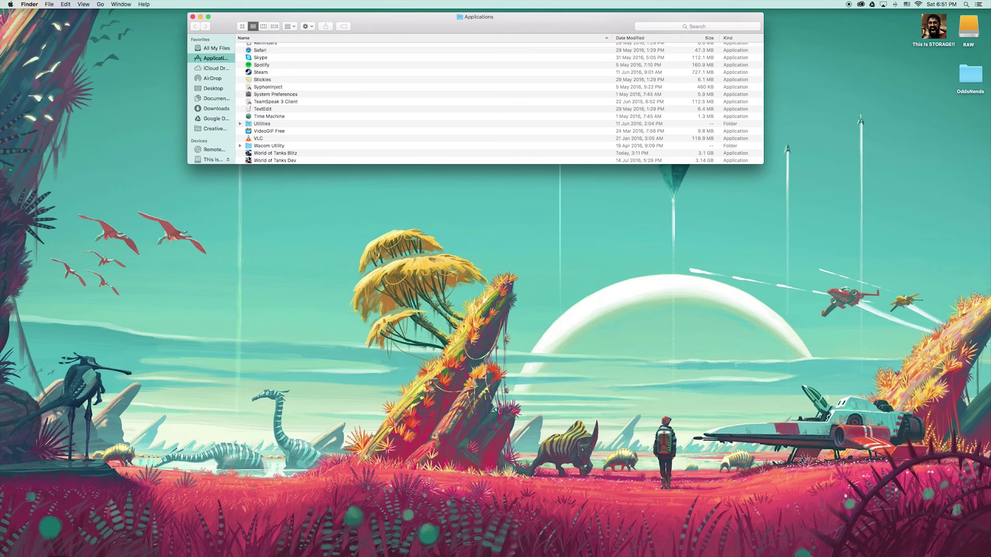
pyautogui.rightClick(249, 154)
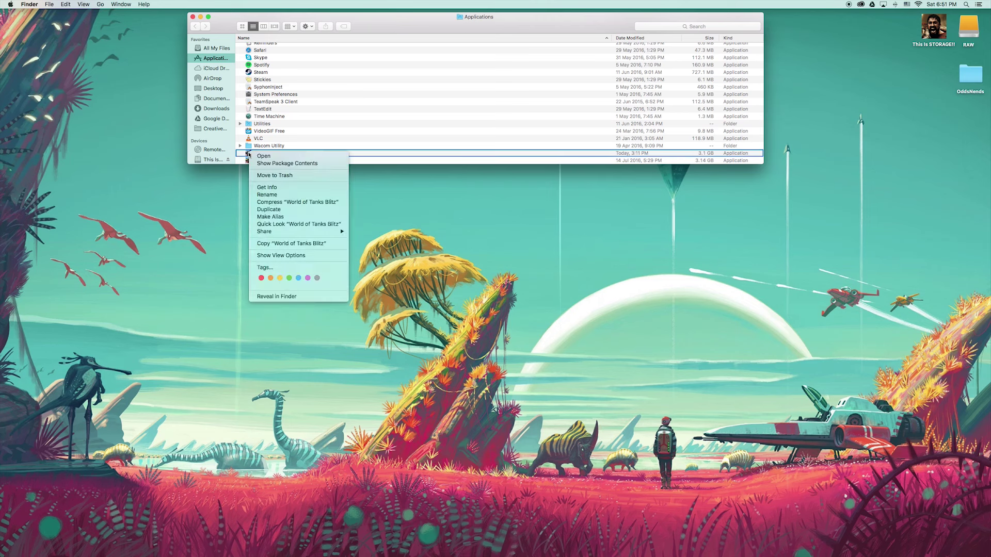
pyautogui.click(279, 163)
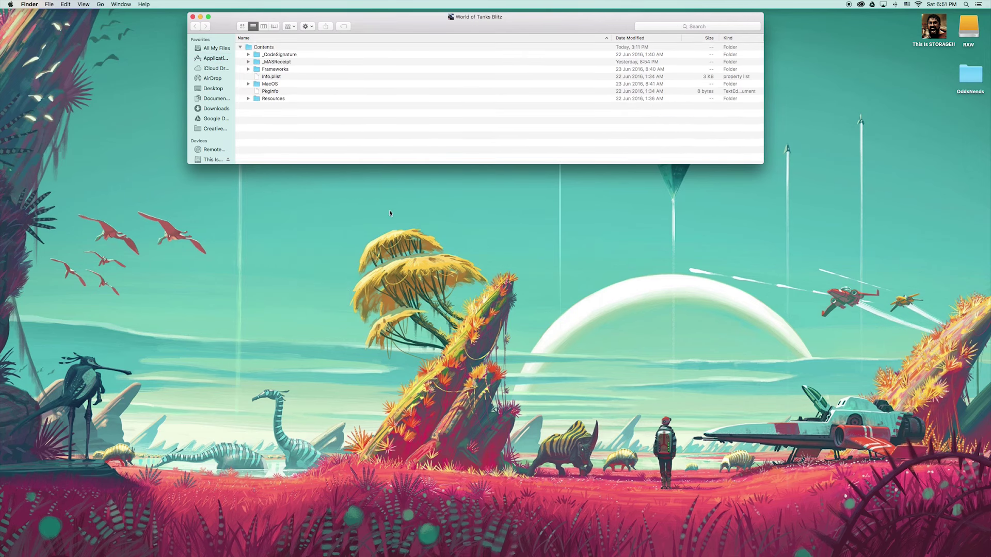
pyautogui.doubleClick(261, 99)
pyautogui.doubleClick(259, 83)
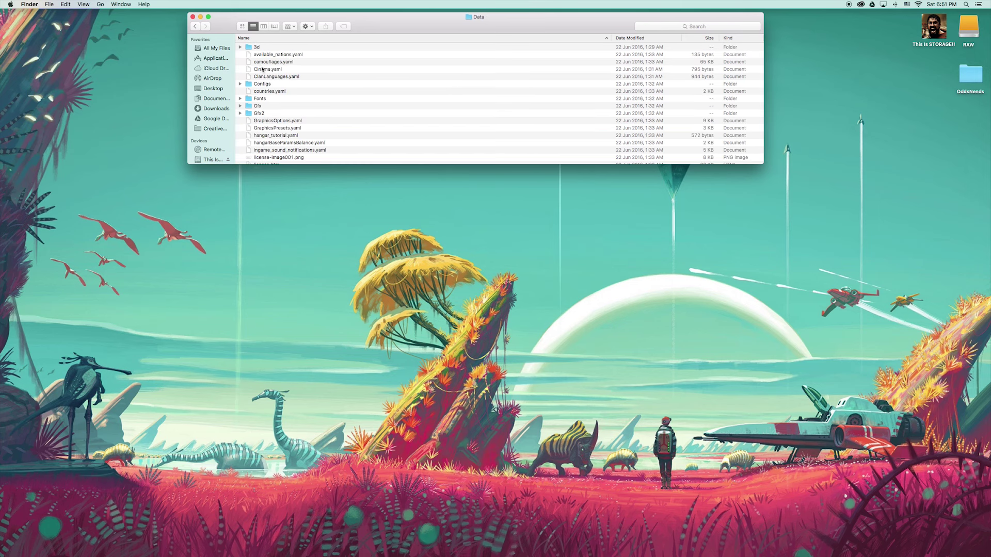
# Step: Open 3d > Tanks > German > images, enlarge the window, and select RhB_Waffentrager.dx11.dds
pyautogui.click(252, 48)
pyautogui.doubleClick(252, 50)
pyautogui.doubleClick(251, 106)
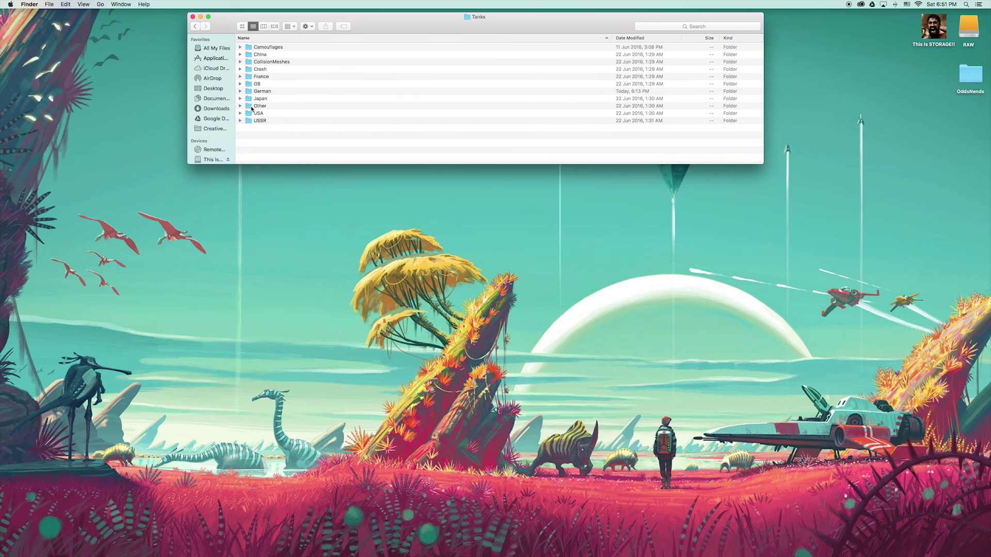
pyautogui.doubleClick(250, 94)
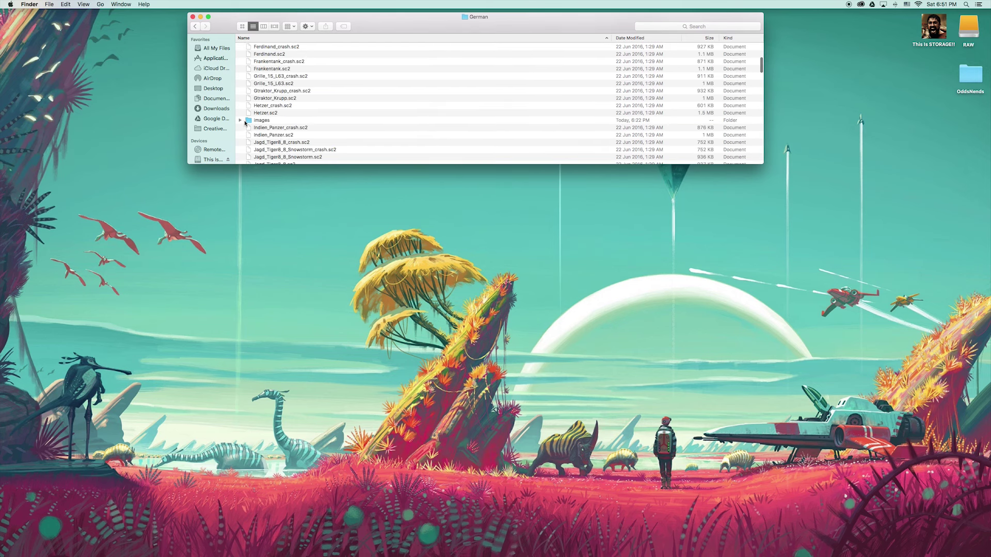
pyautogui.scroll(-3, 287, 107)
pyautogui.scroll(2, 287, 107)
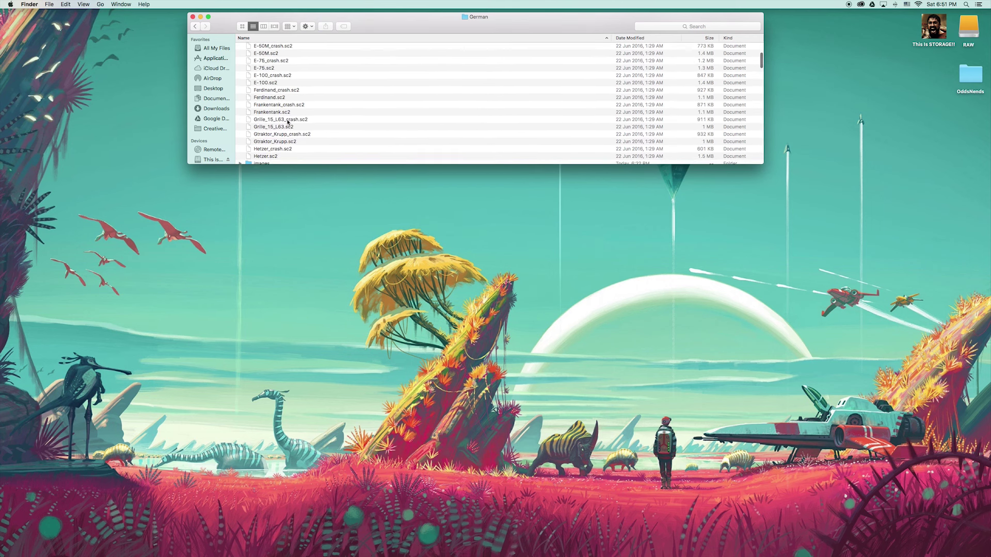
pyautogui.doubleClick(250, 147)
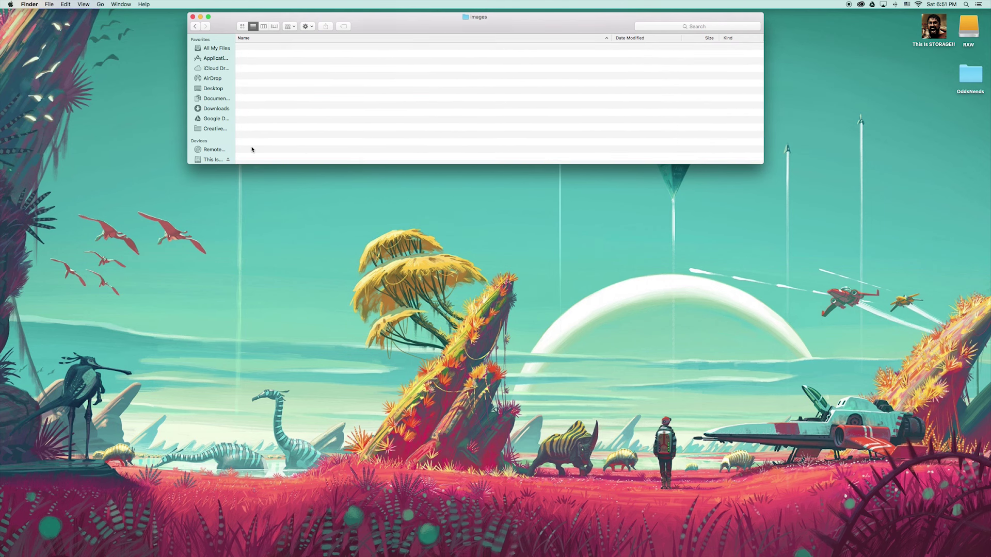
pyautogui.scroll(-15, 758, 147)
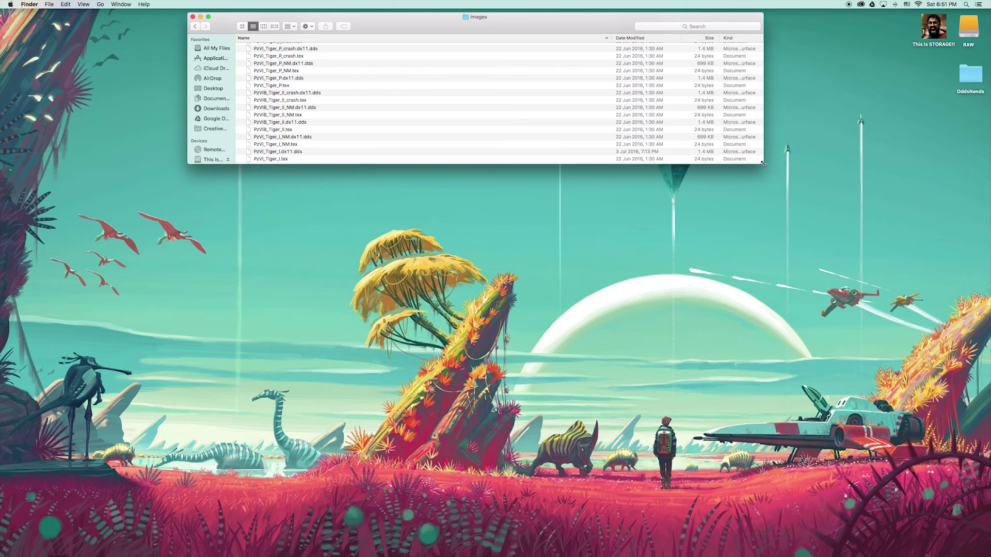
pyautogui.moveTo(764, 165); pyautogui.dragTo(790, 555)
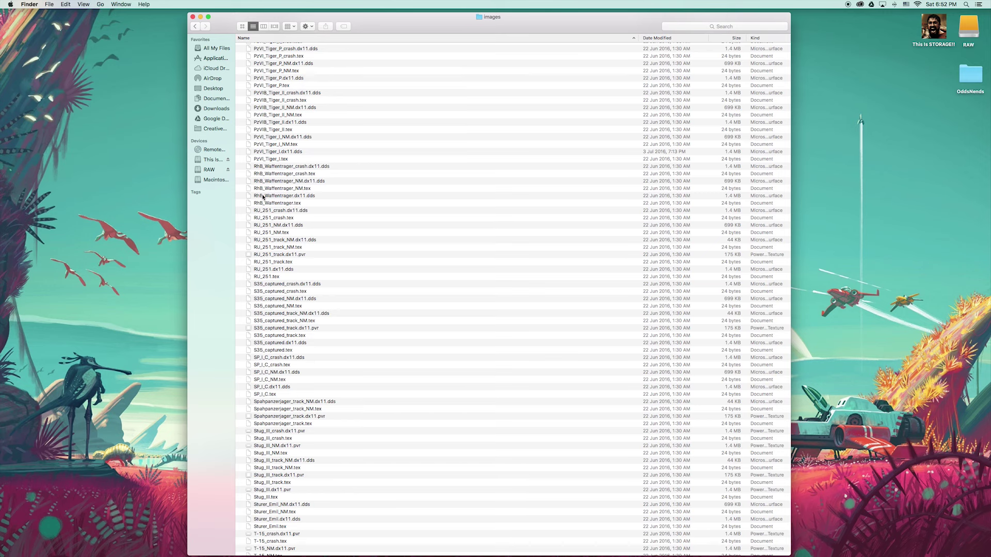
pyautogui.click(297, 197)
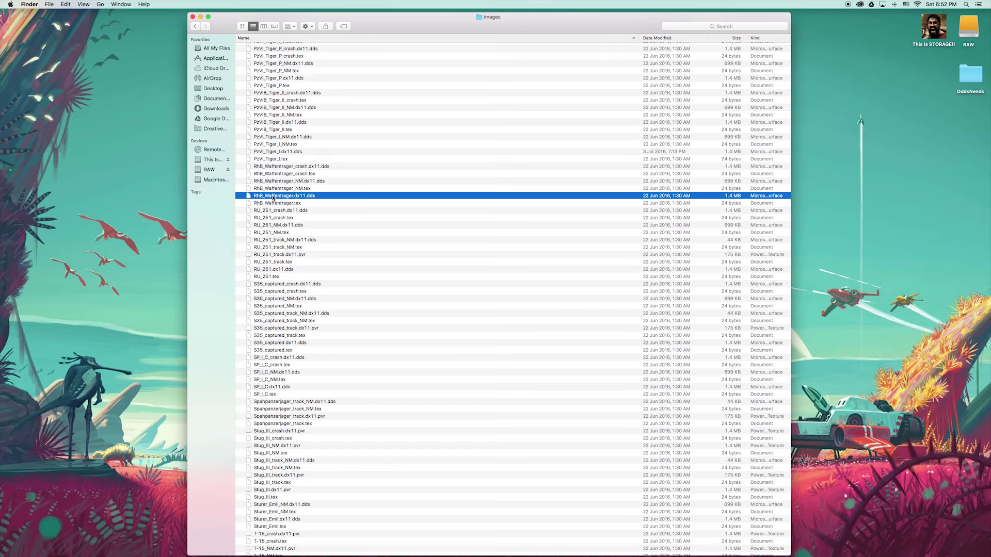
# Step: Browse Documents > Blitz > Season 2 > Editor#3 - Tiger 223 > Images and widen the file column
pyautogui.press('super+shift+o')
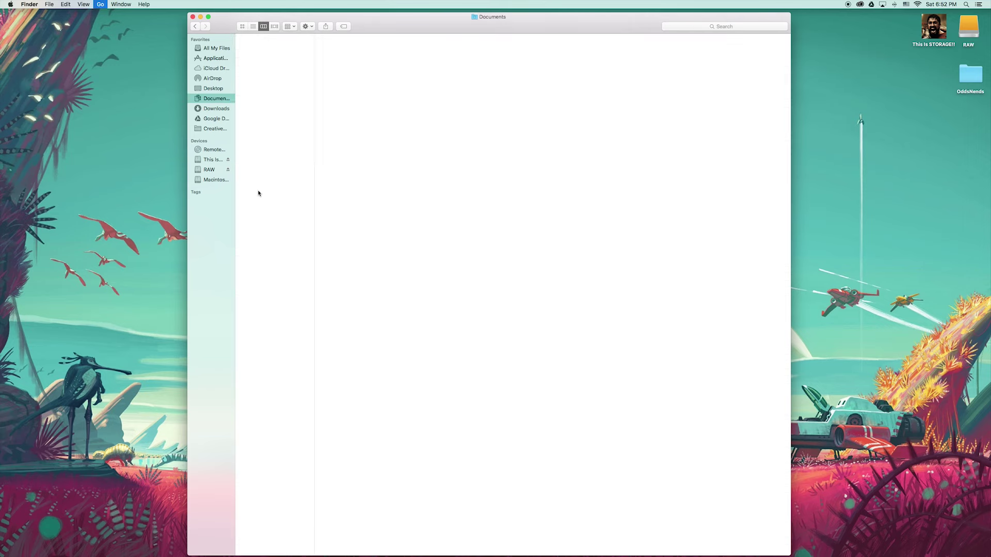
pyautogui.click(258, 47)
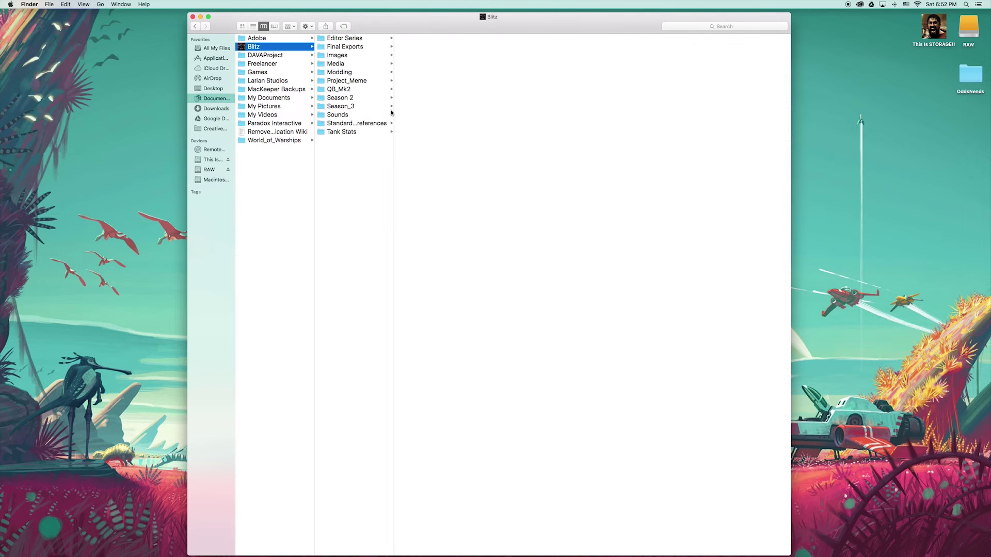
pyautogui.click(364, 98)
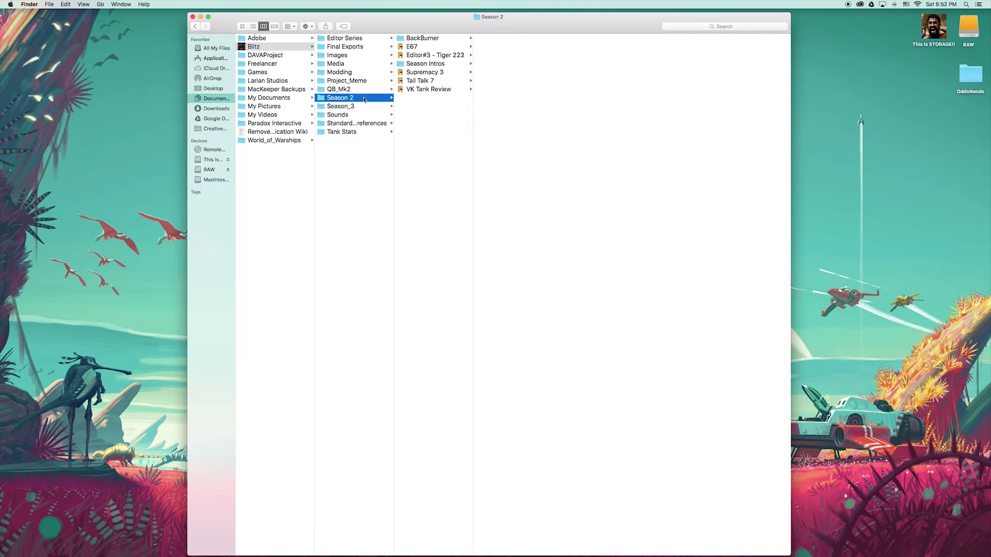
pyautogui.click(429, 55)
pyautogui.click(487, 64)
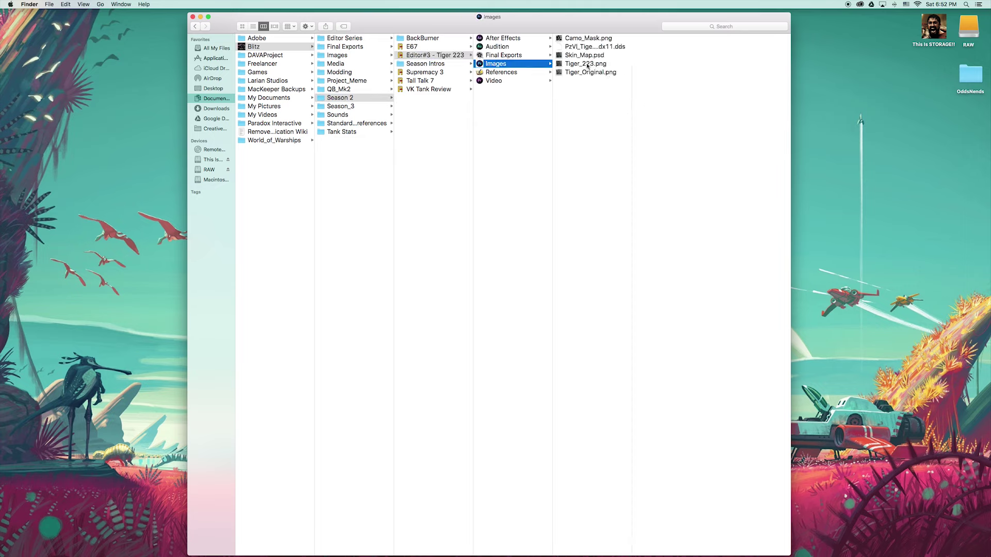
pyautogui.click(591, 46)
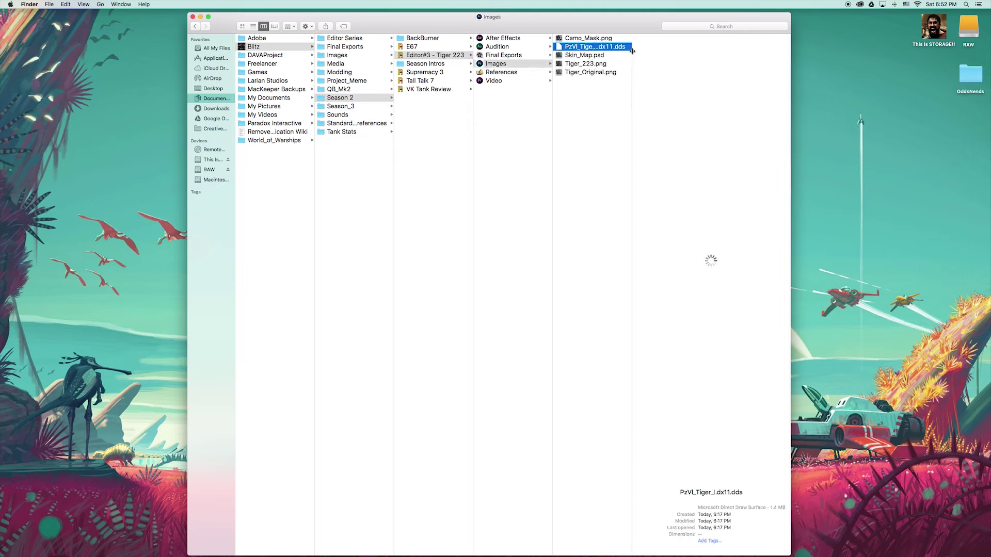
pyautogui.moveTo(633, 56); pyautogui.dragTo(691, 56)
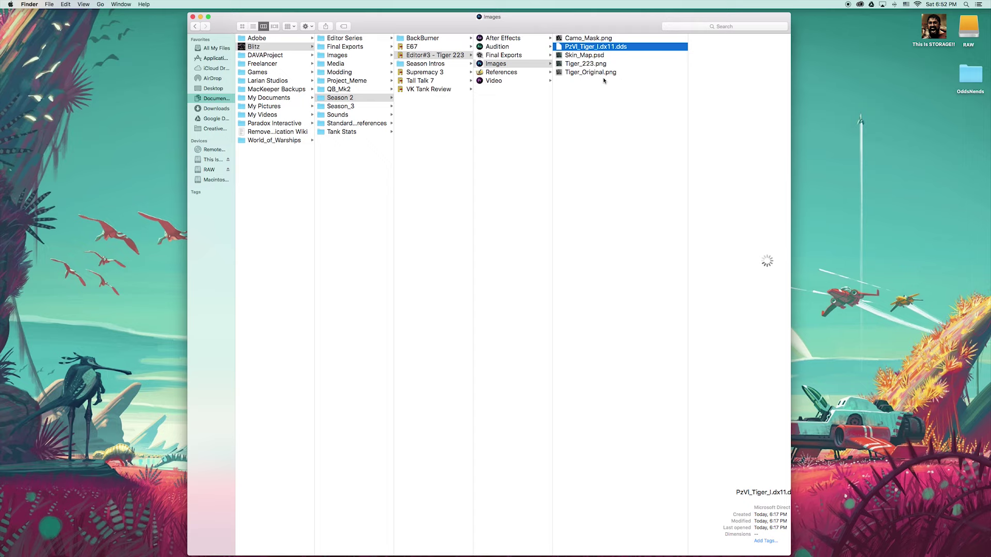
# Step: Preview Tiger_Original.png enlarged in Quick Look, then close the preview
pyautogui.click(576, 73)
pyautogui.press('space')
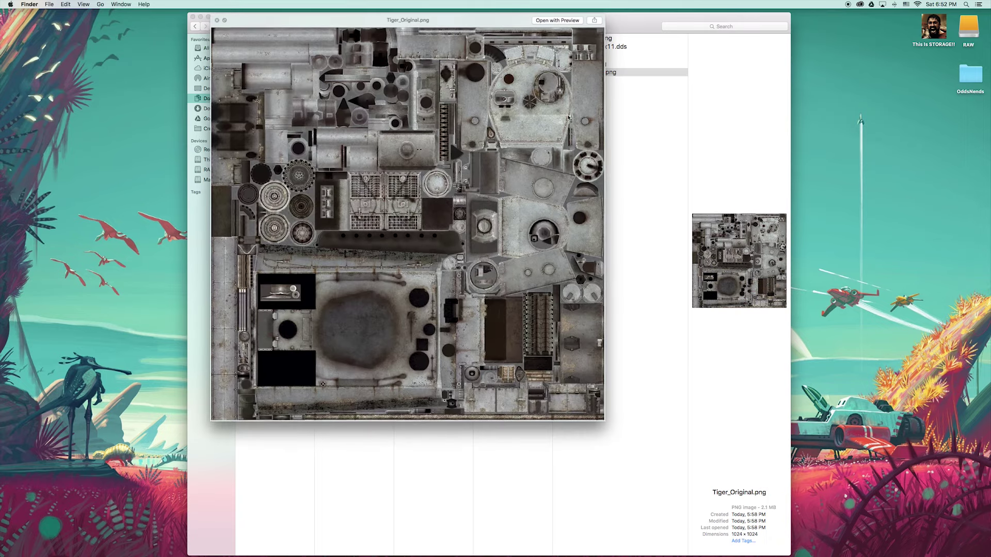
pyautogui.moveTo(392, 206); pyautogui.dragTo(312, 216)
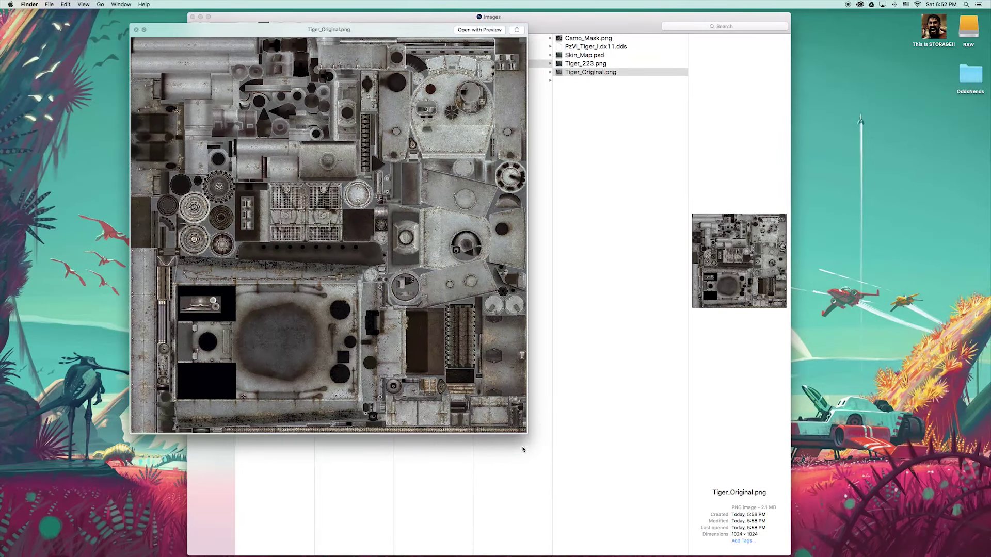
pyautogui.moveTo(527, 433); pyautogui.dragTo(682, 524)
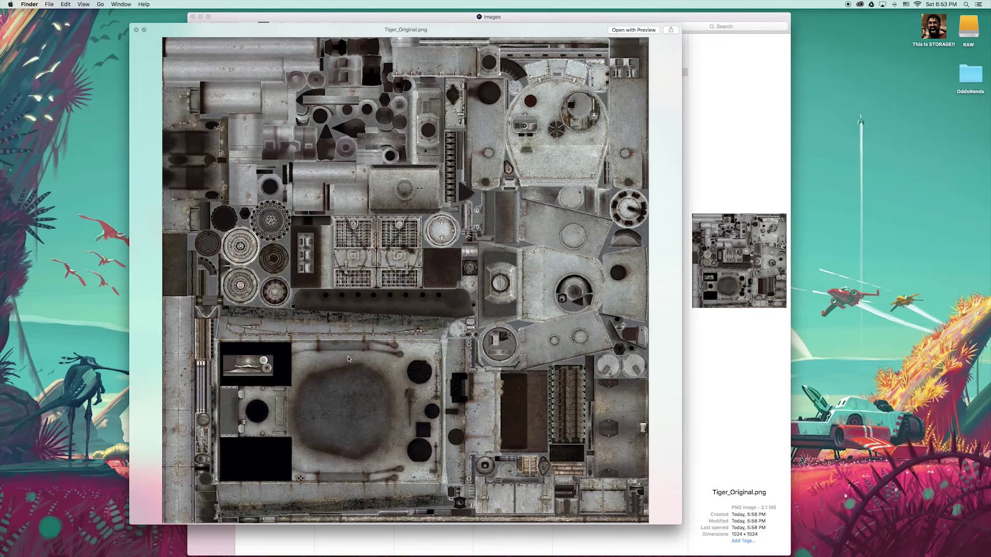
pyautogui.click(137, 30)
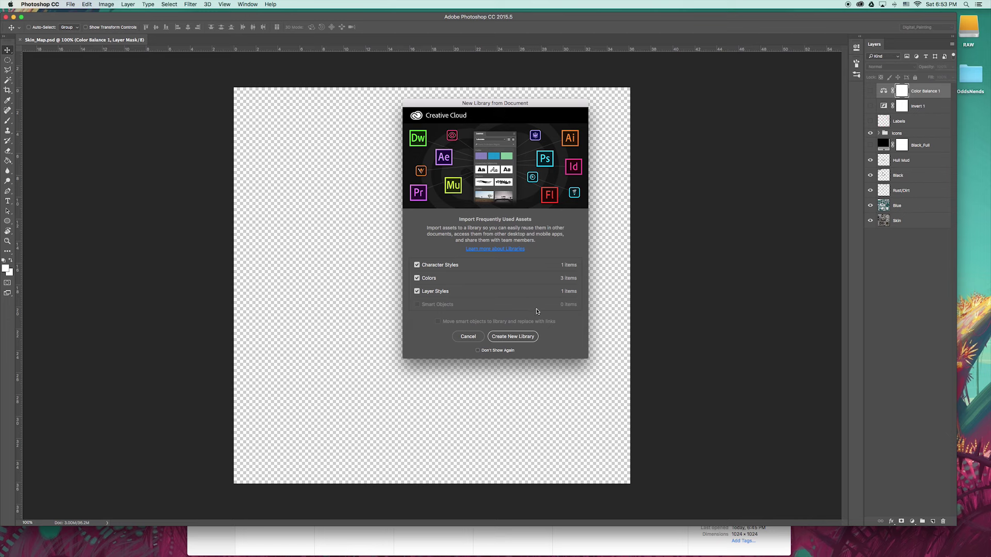
# Step: Dismiss the library prompt and hide the Icons, Hull Mud, Black and Rust/Dirt layers
pyautogui.click(478, 341)
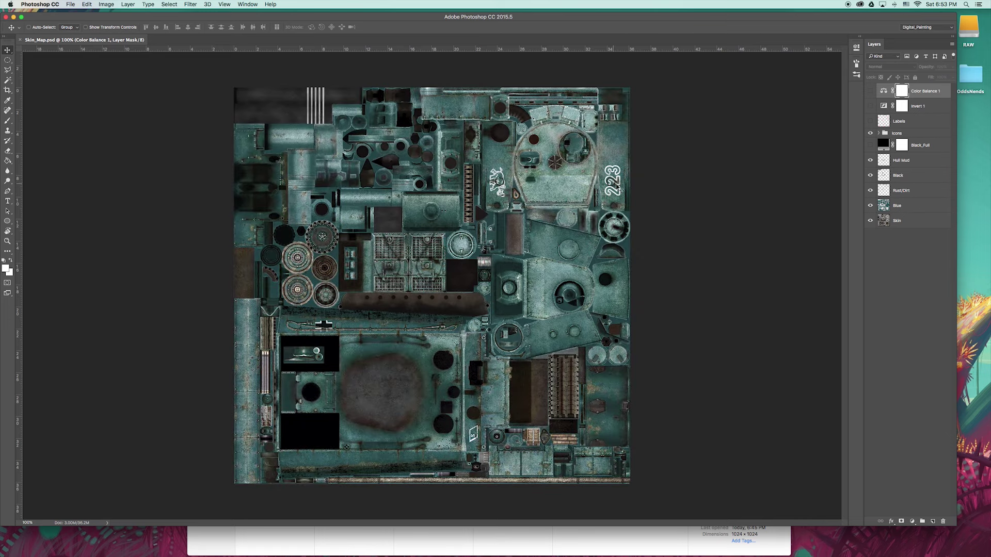
pyautogui.scroll(2, 431, 281)
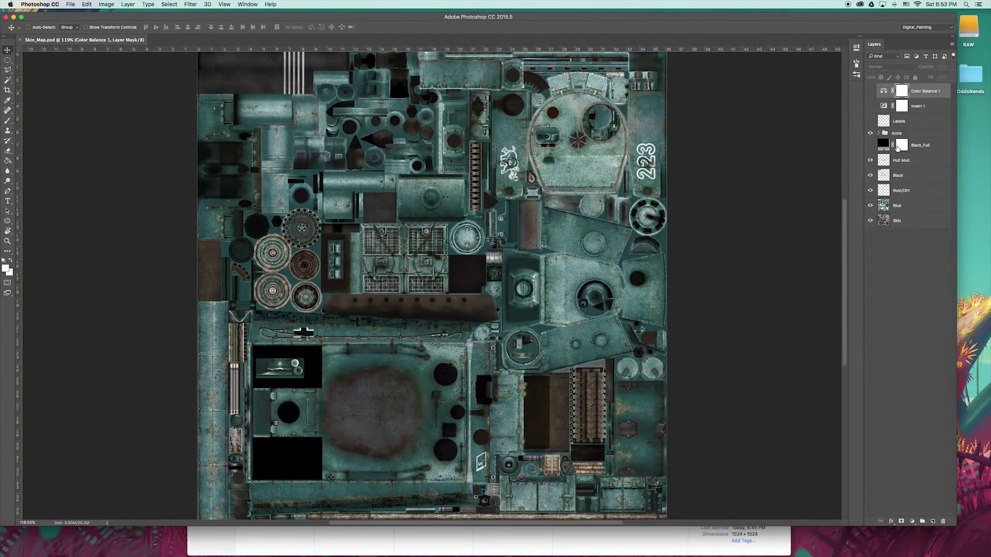
pyautogui.moveTo(870, 134); pyautogui.dragTo(872, 198)
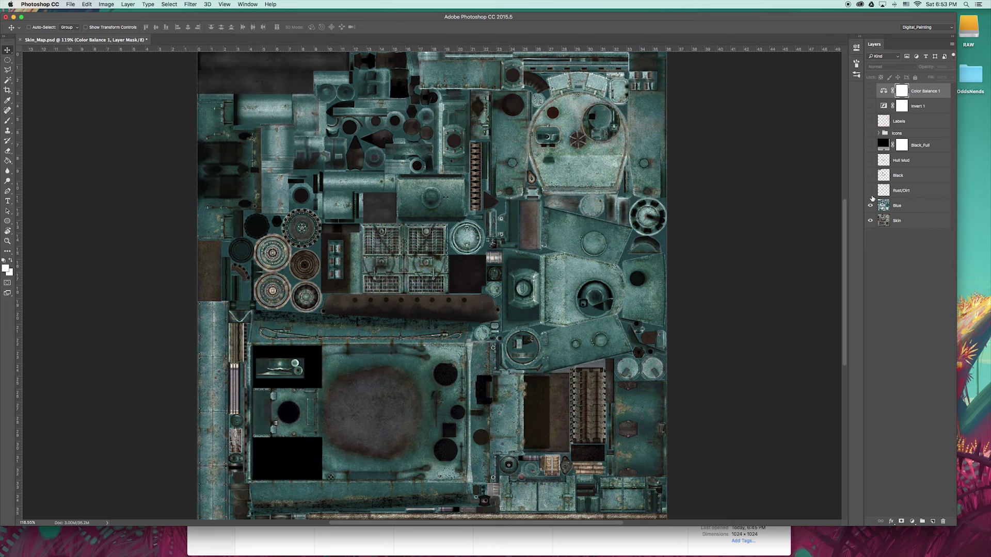
# Step: Hide the Blue layer to show the grey texture, and turn on the Labels layer
pyautogui.click(870, 205)
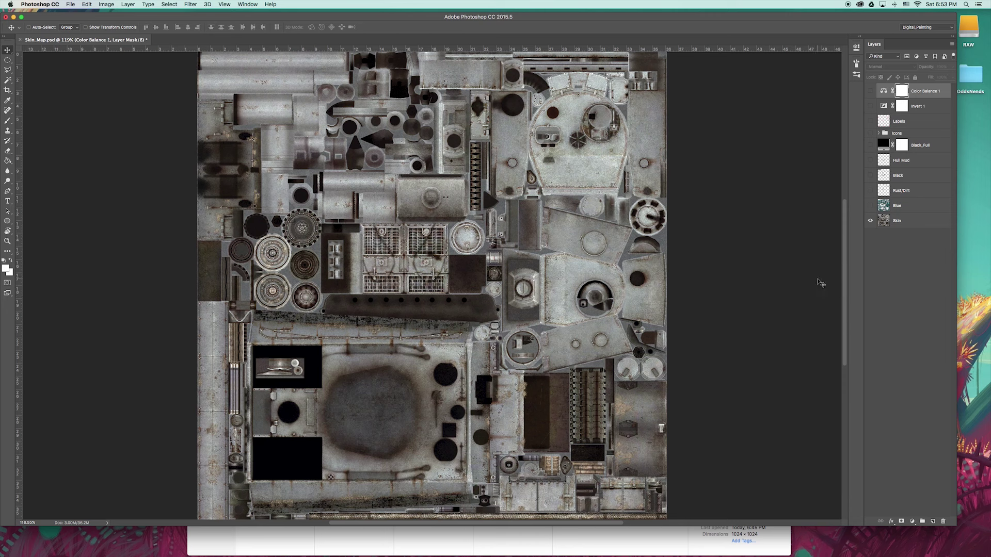
pyautogui.click(871, 206)
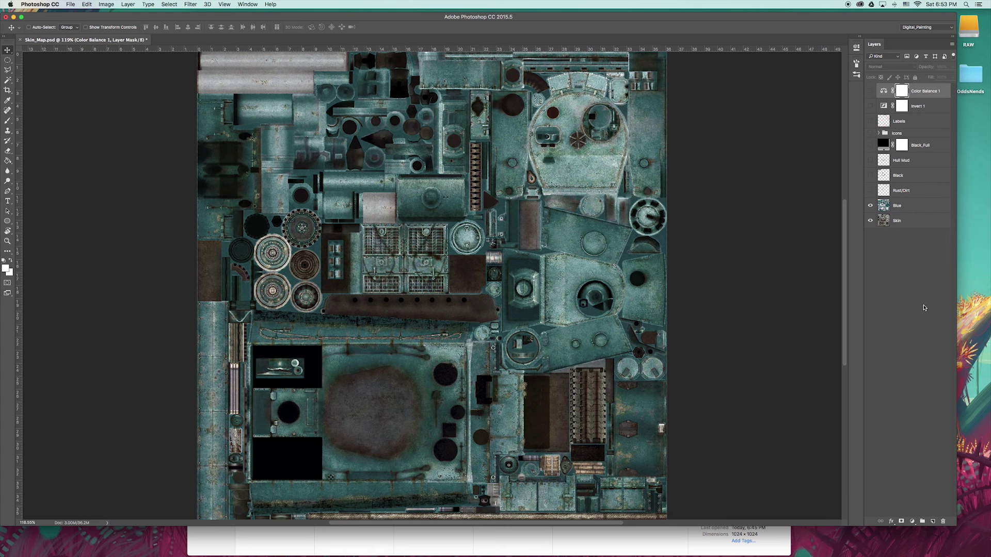
pyautogui.click(870, 206)
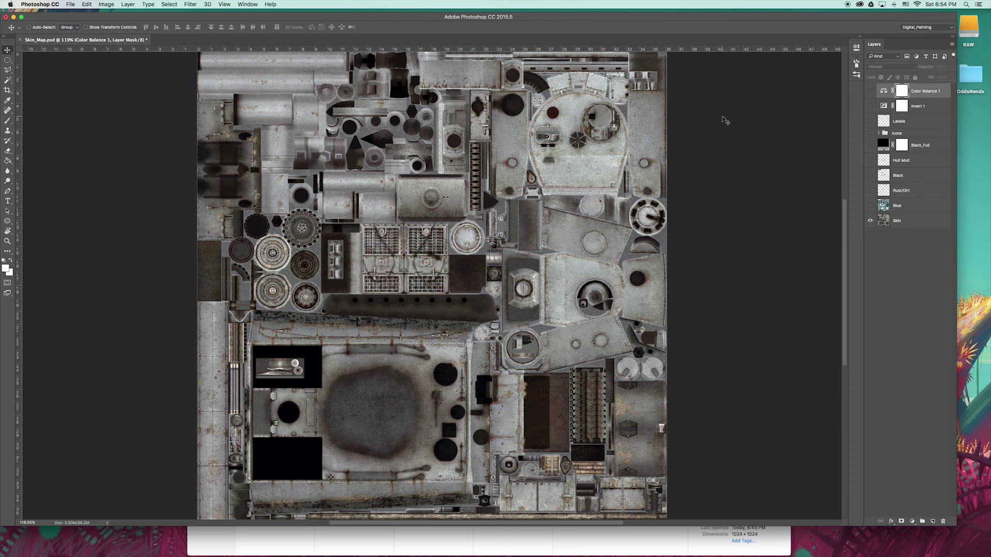
pyautogui.click(870, 121)
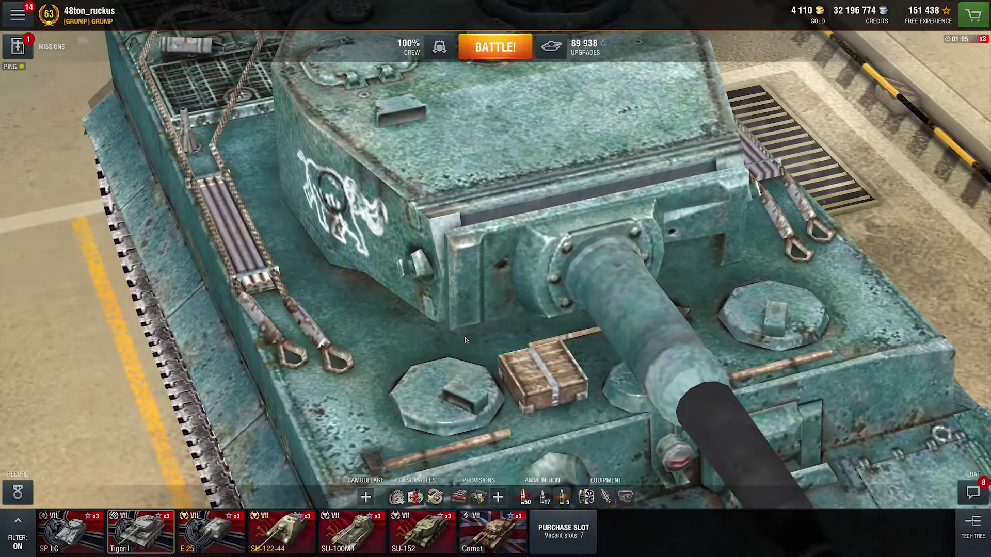
# Step: Rotate the garage camera from the Tiger I's right-front to its left-front, showing the turret's '223'
pyautogui.moveTo(679, 327); pyautogui.dragTo(508, 349)
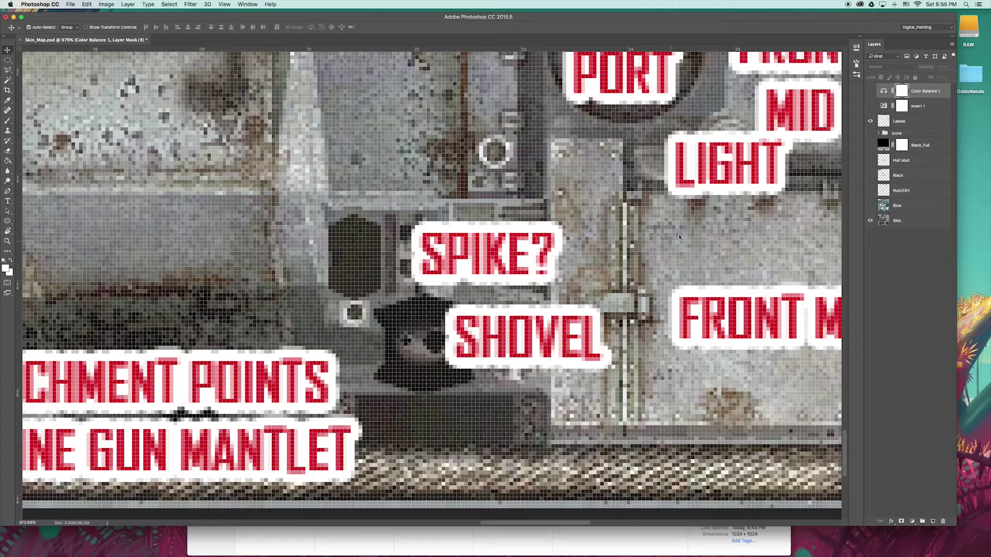
pyautogui.scroll(-6, 726, 190)
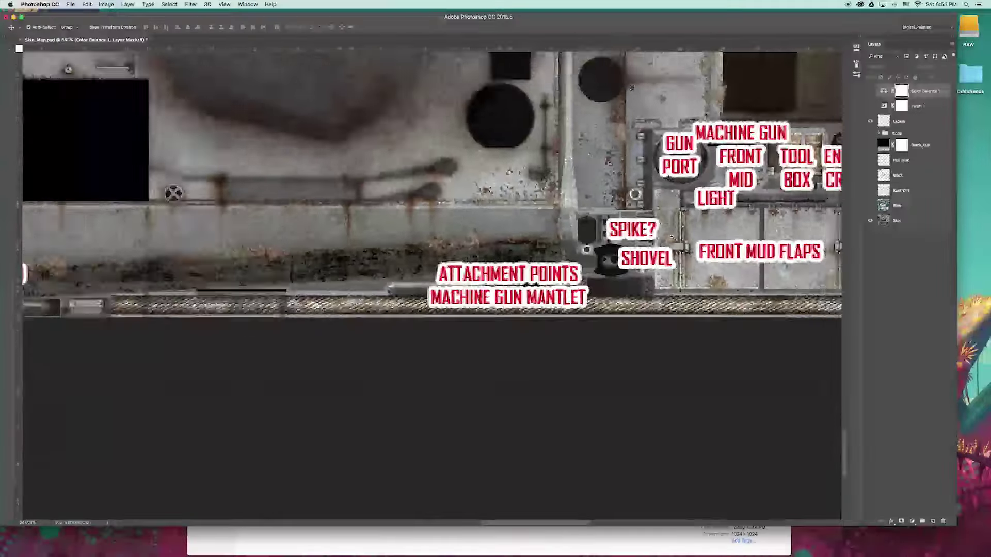
pyautogui.moveTo(726, 191); pyautogui.dragTo(680, 254)
pyautogui.scroll(5, 680, 254)
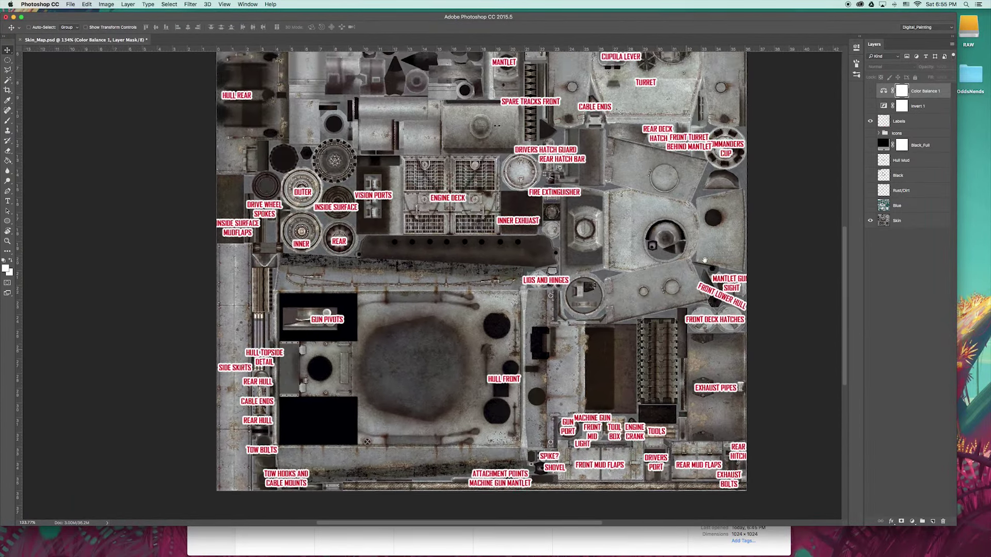
pyautogui.scroll(-3, 327, 287)
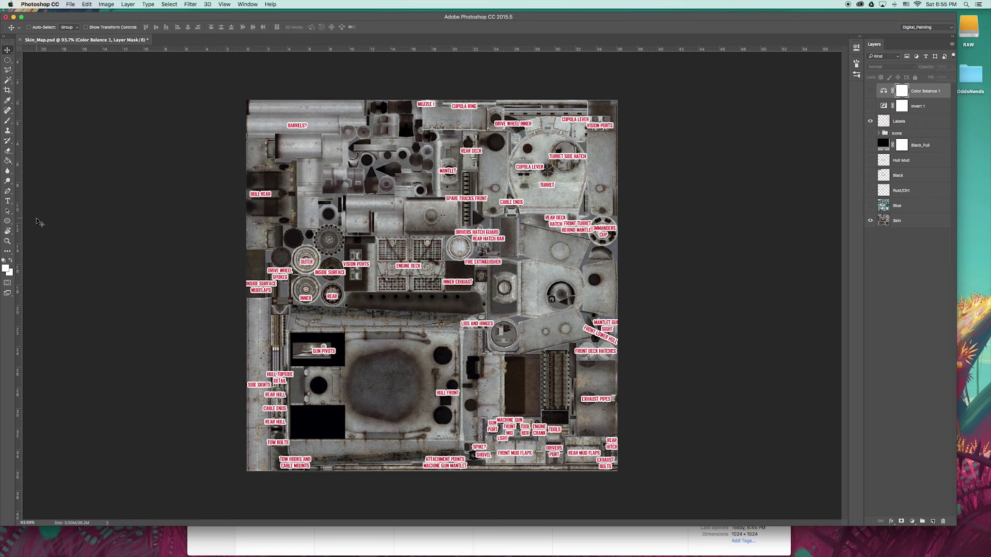
pyautogui.click(7, 221)
# Step: Draw a white ellipse over the texture's upper right and save a copy in DDS format
pyautogui.moveTo(486, 131); pyautogui.dragTo(616, 279)
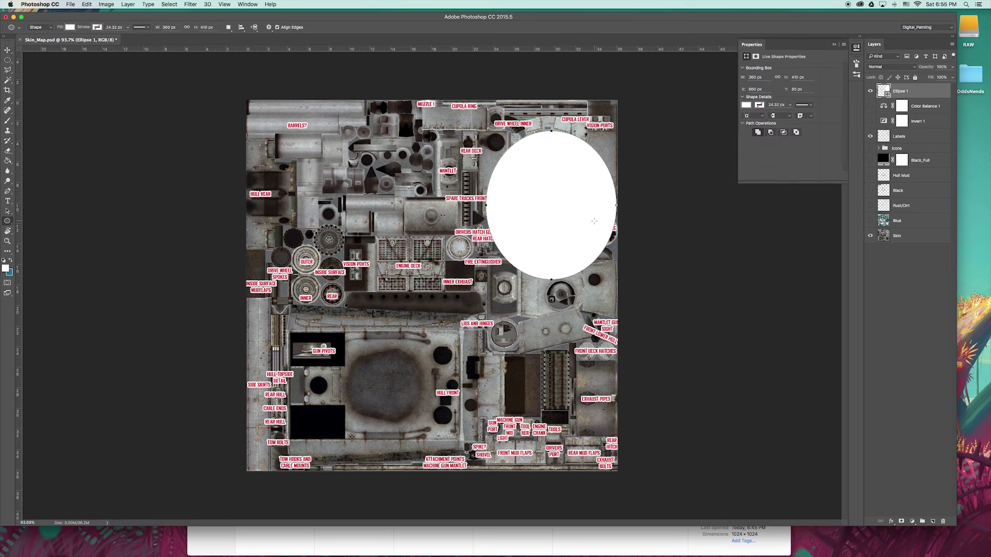
pyautogui.press('v')
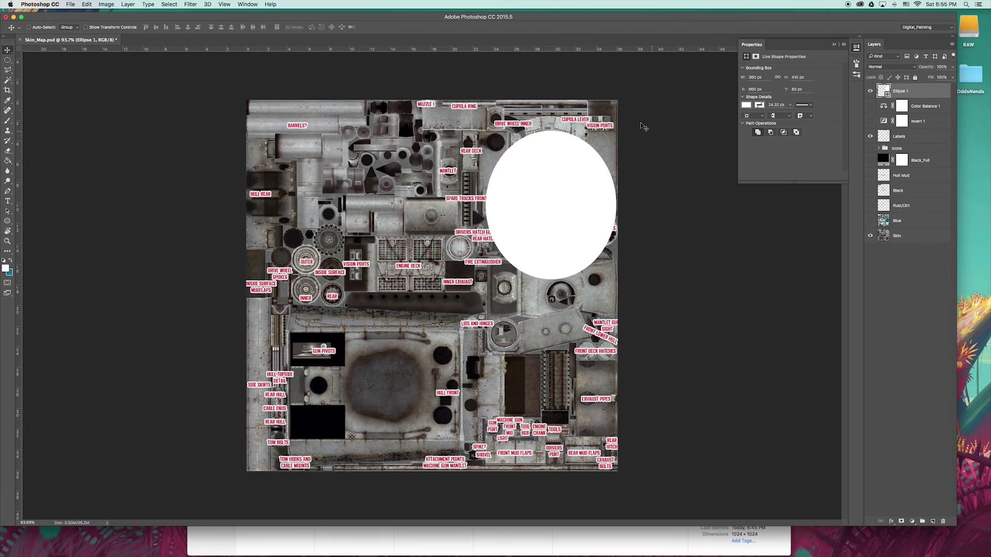
pyautogui.press('super+shift+s')
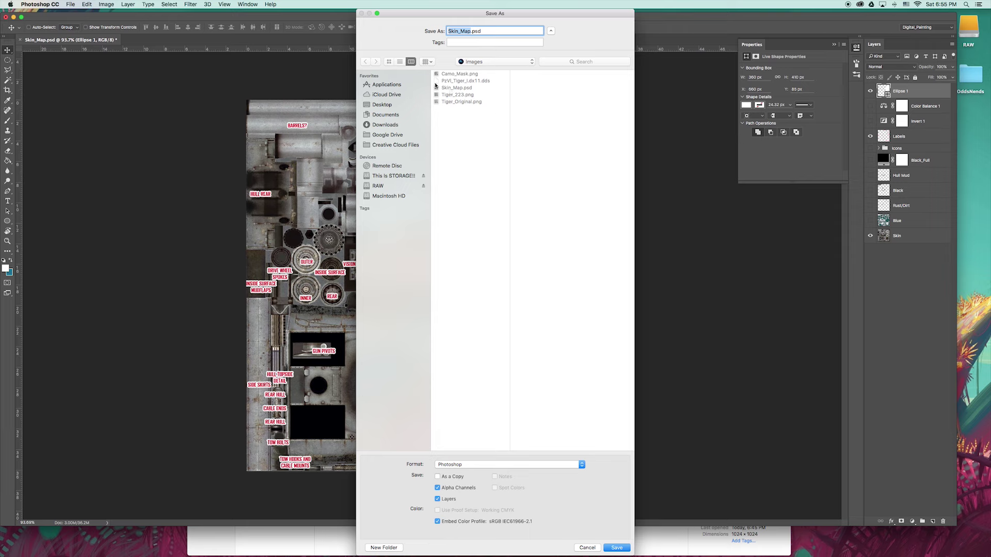
pyautogui.click(484, 466)
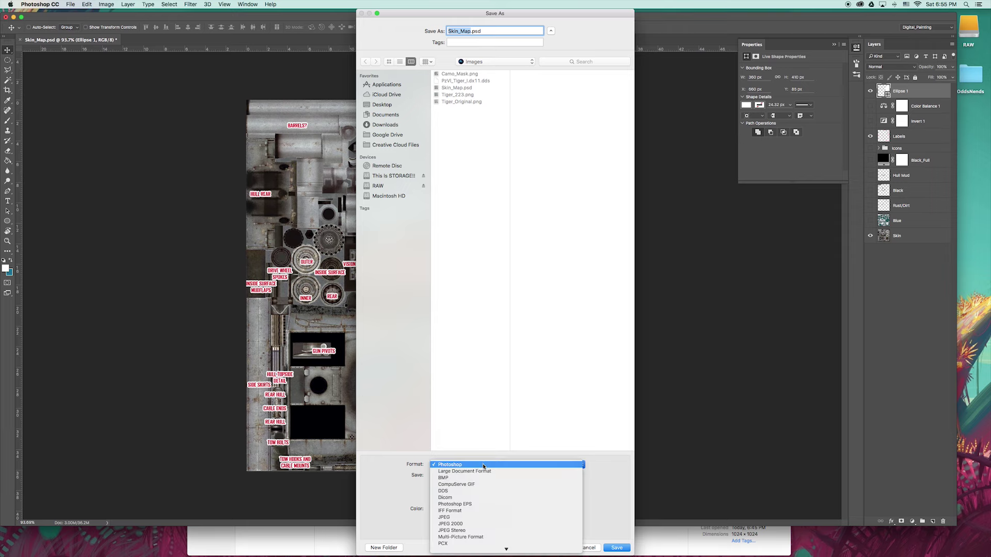
pyautogui.click(483, 491)
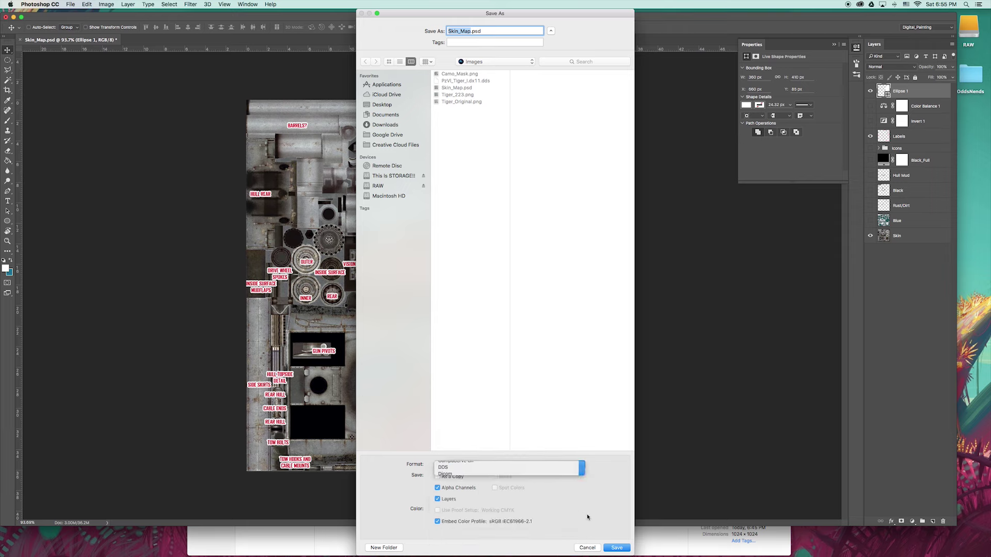
pyautogui.click(618, 548)
pyautogui.moveTo(494, 113); pyautogui.dragTo(669, 72)
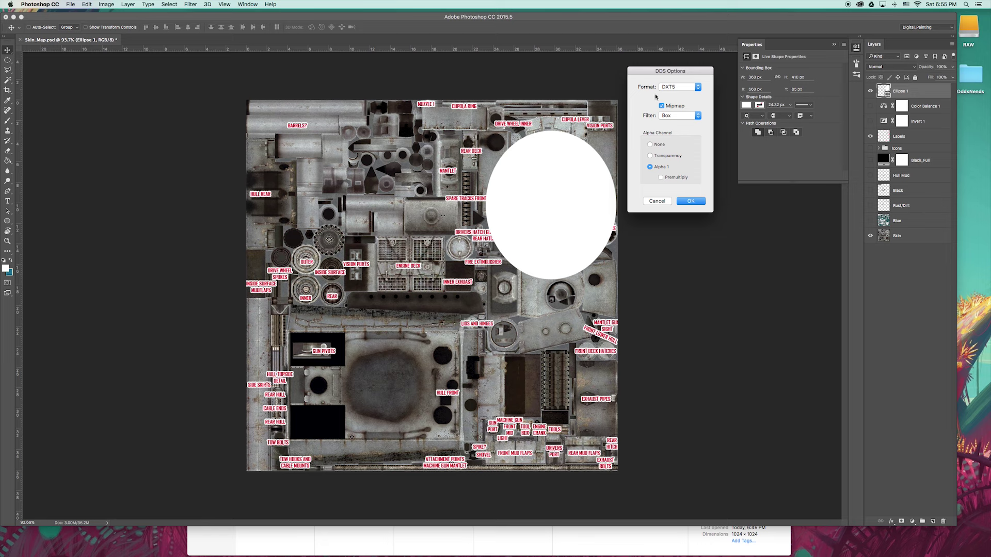
# Step: Keep DXT5 compression with Box-filtered mipmaps and finish exporting Skin_Map.dds
pyautogui.click(681, 88)
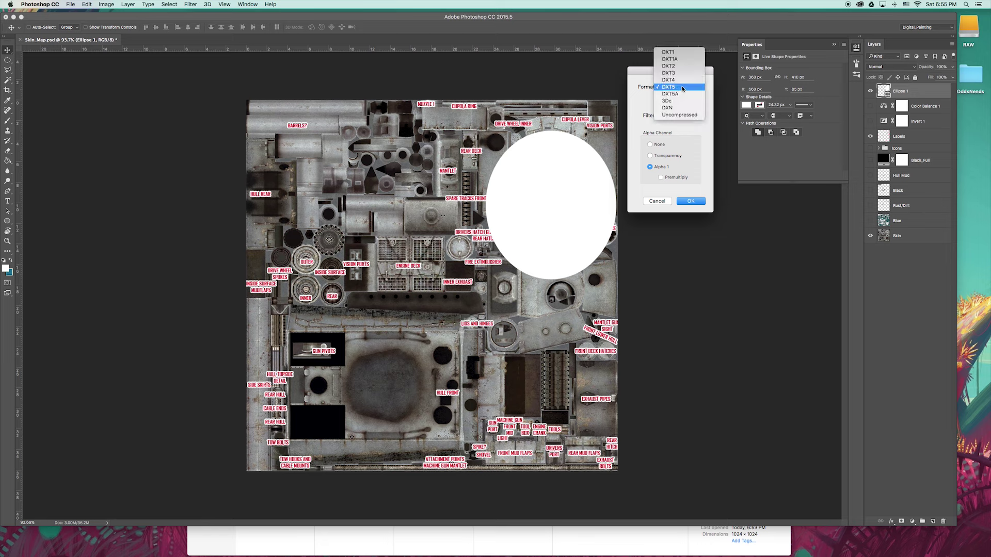
pyautogui.click(683, 89)
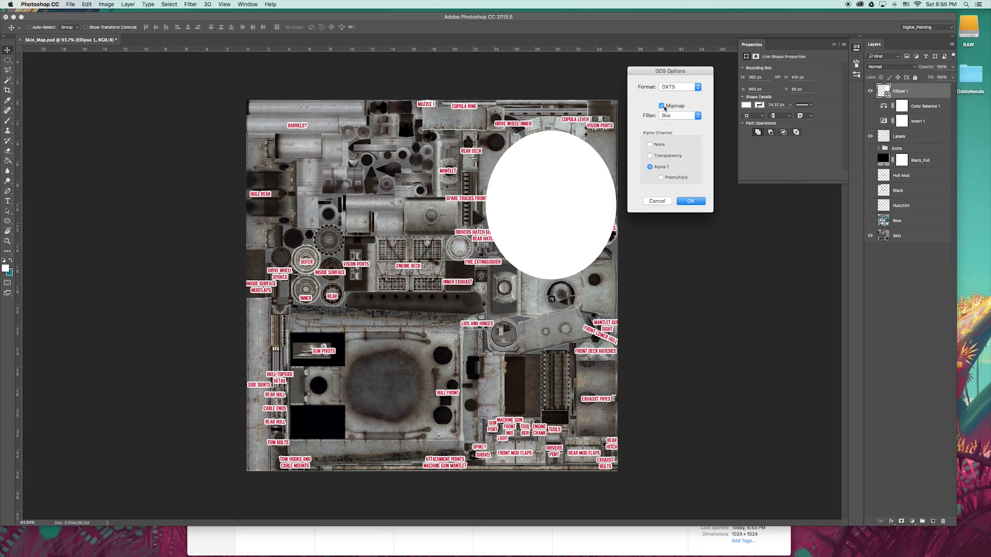
pyautogui.click(682, 116)
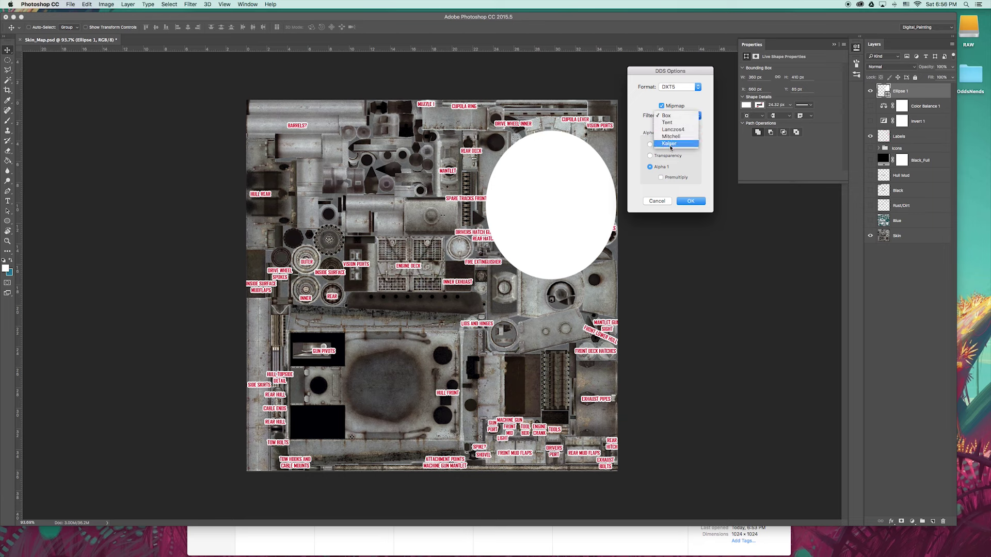
pyautogui.click(671, 116)
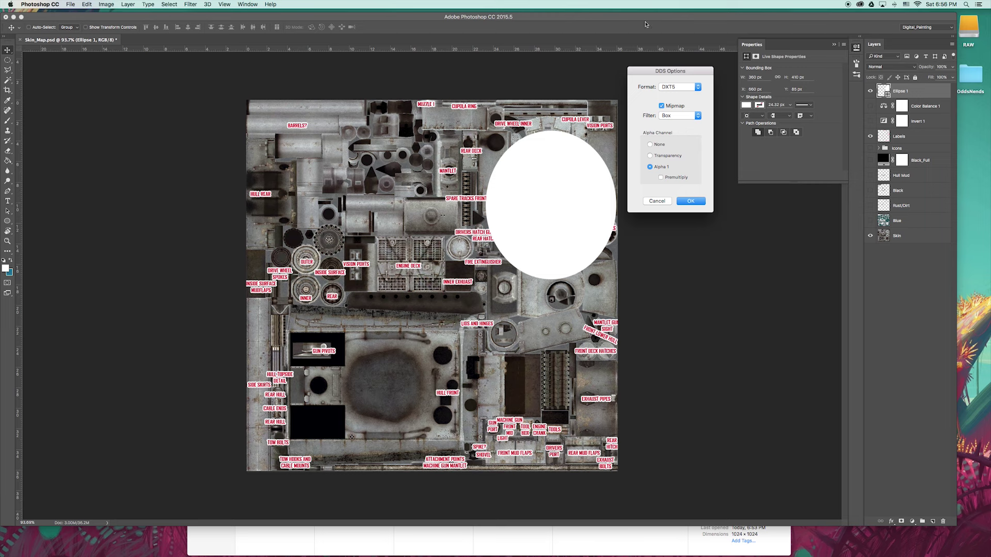
pyautogui.click(702, 201)
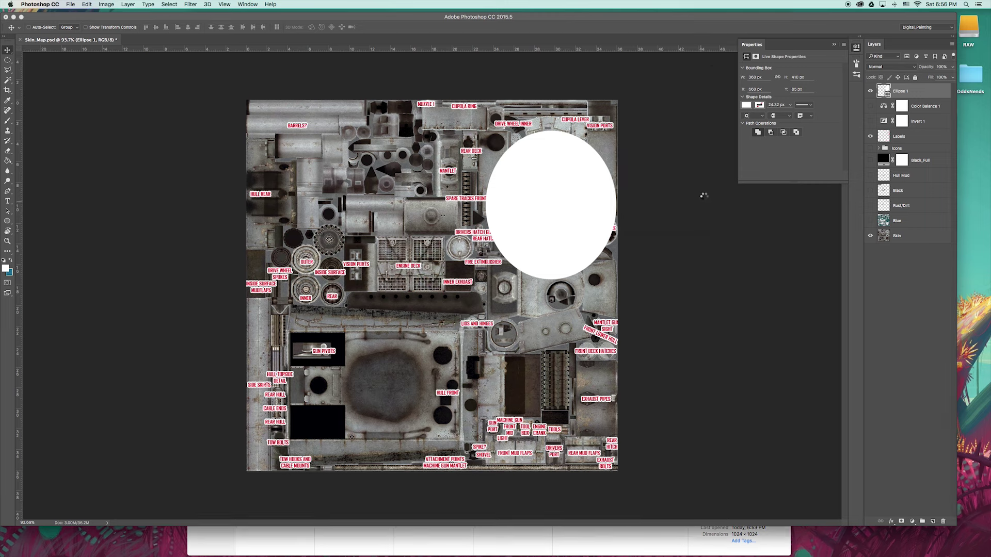
pyautogui.press('super+Tab')
pyautogui.press('super+Tab')
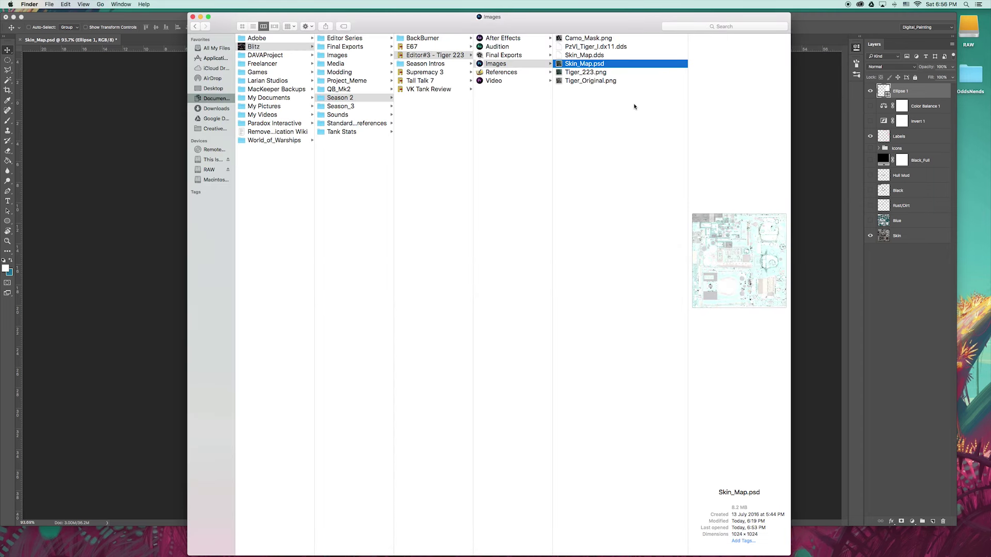
# Step: Move the original PzVI_Tiger_I.dx11.dds into the References folder and check it there
pyautogui.click(583, 55)
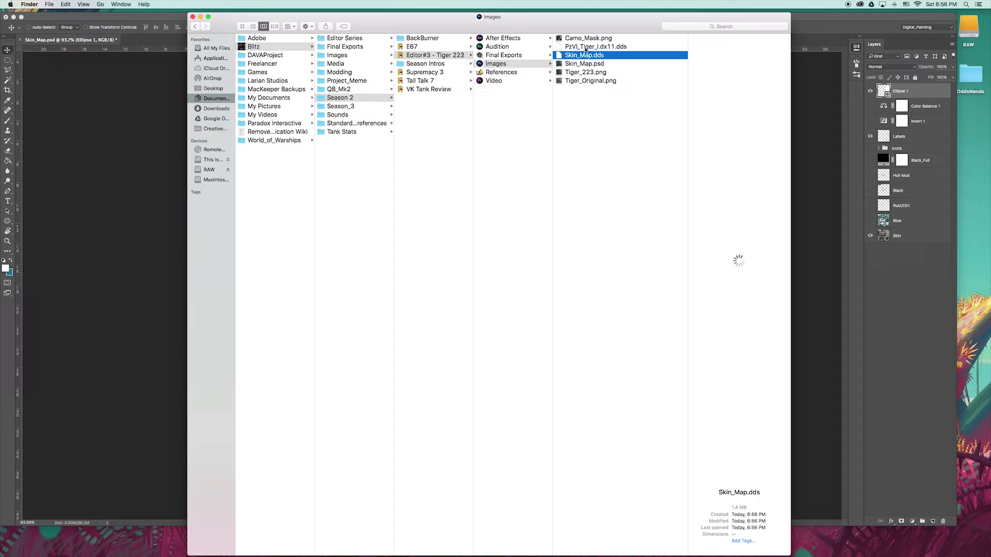
pyautogui.click(602, 46)
pyautogui.press('super+BackSpace')
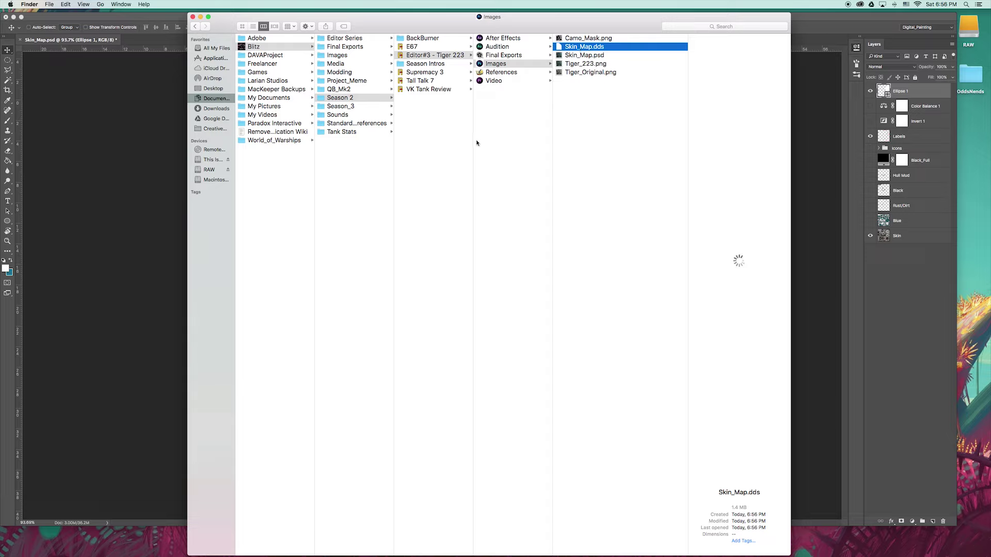
pyautogui.click(497, 73)
pyautogui.click(588, 47)
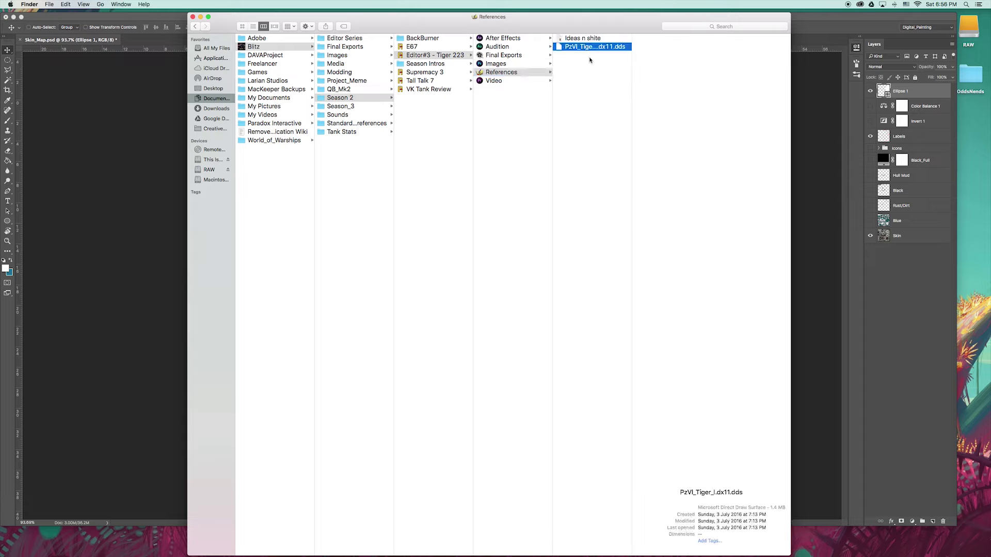
pyautogui.click(584, 49)
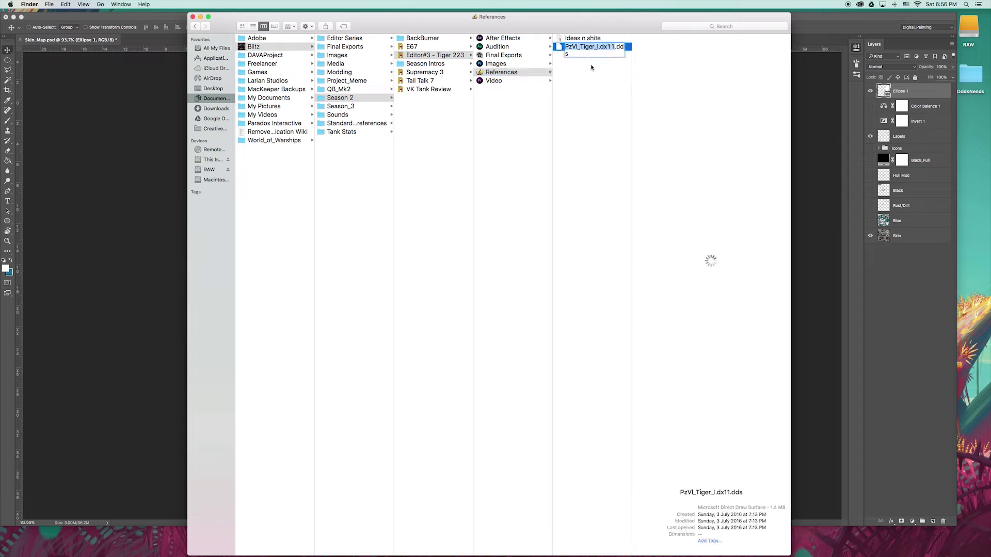
pyautogui.press('Escape')
pyautogui.press('Left')
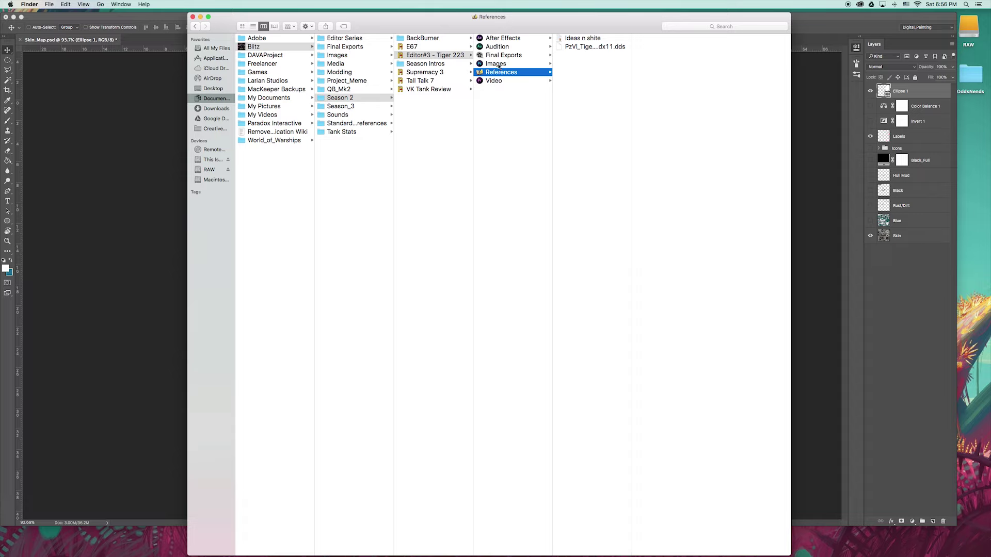
pyautogui.press('Up')
# Step: Rename Skin_Map.dds in Images to PzVI_Tiger_I.dx11.dds by pasting the original name
pyautogui.click(586, 48)
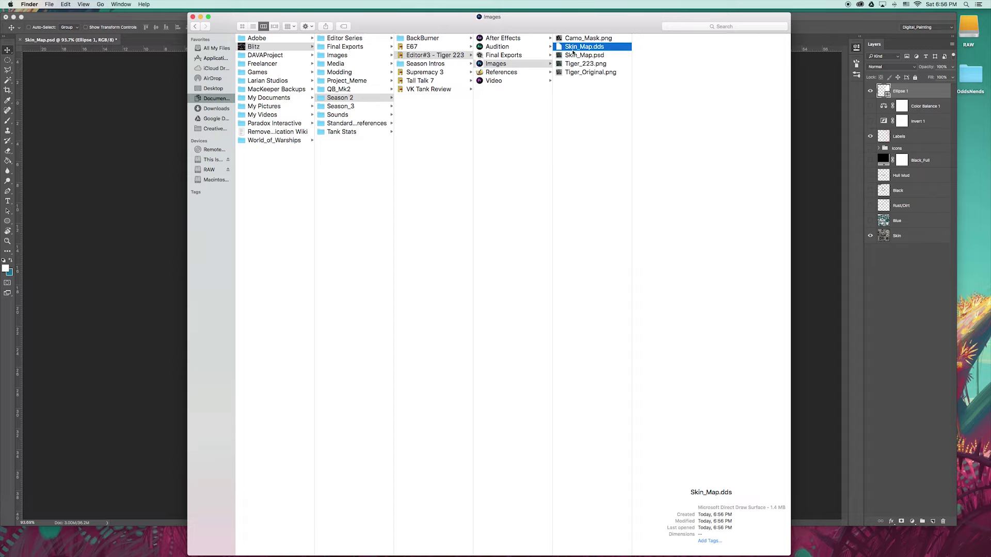
pyautogui.press('Return')
pyautogui.write('PzVI_Tiger_I.dx11')
pyautogui.press('Return')
pyautogui.click(972, 269)
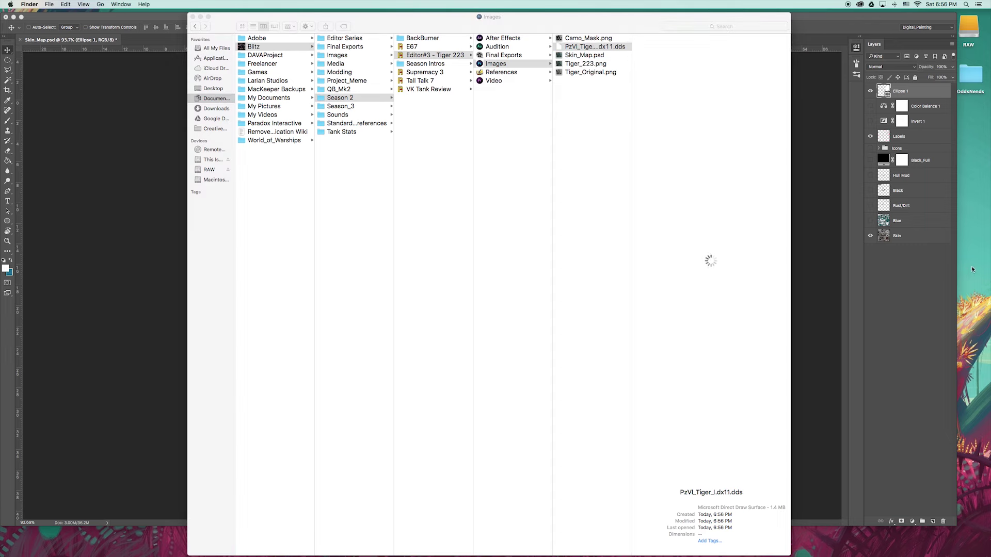
# Step: In a second Finder window, open World of Tanks Blitz's package contents down to Resources > Data
pyautogui.press('super+n')
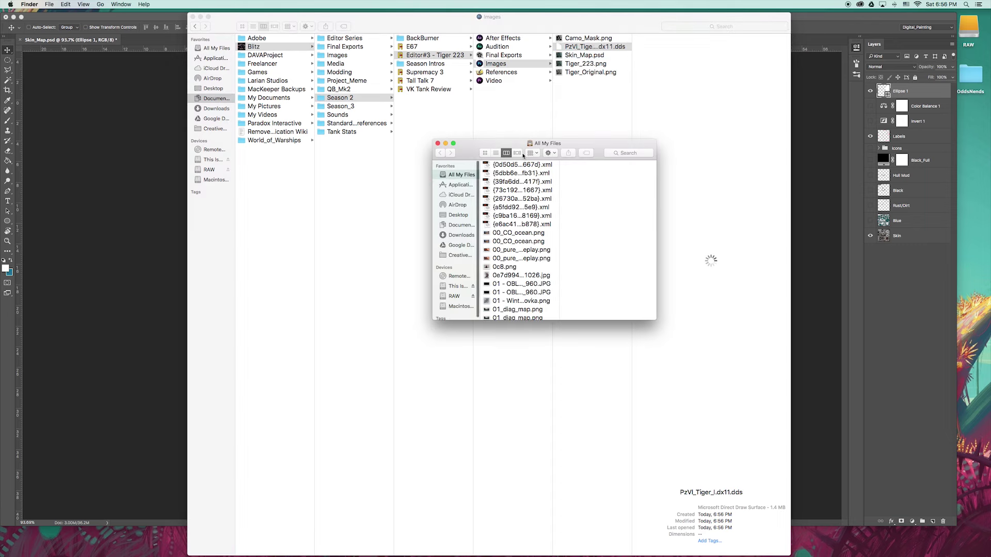
pyautogui.press('super+shift+a')
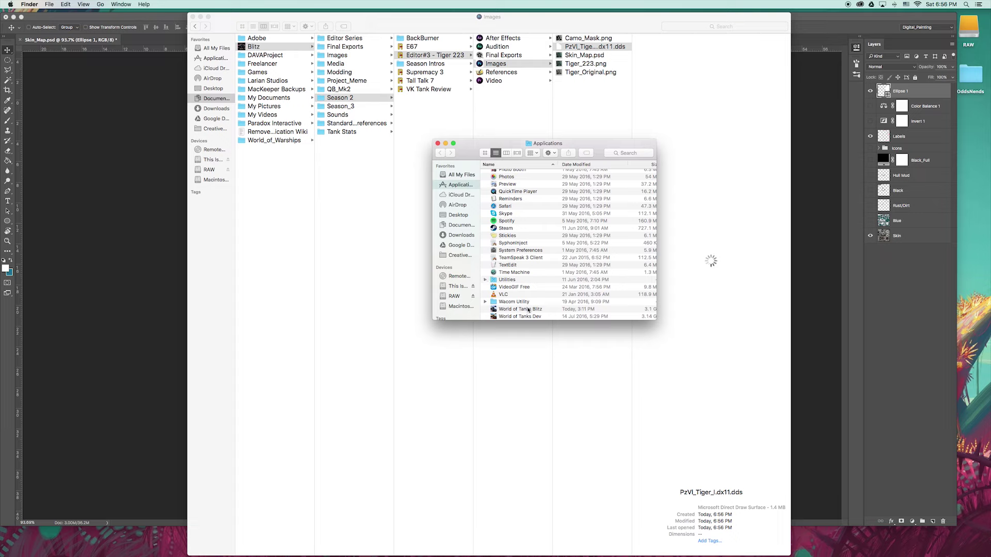
pyautogui.rightClick(496, 311)
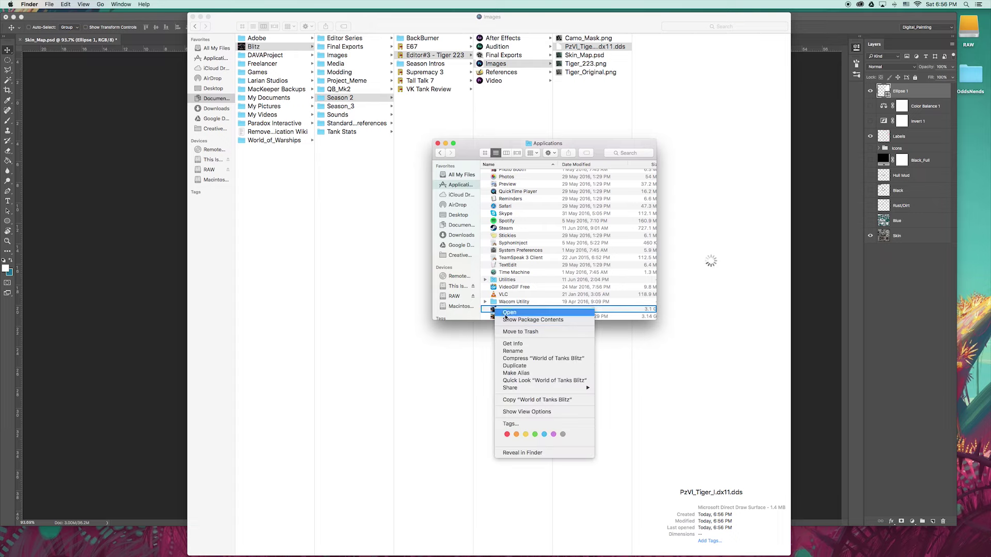
pyautogui.click(511, 320)
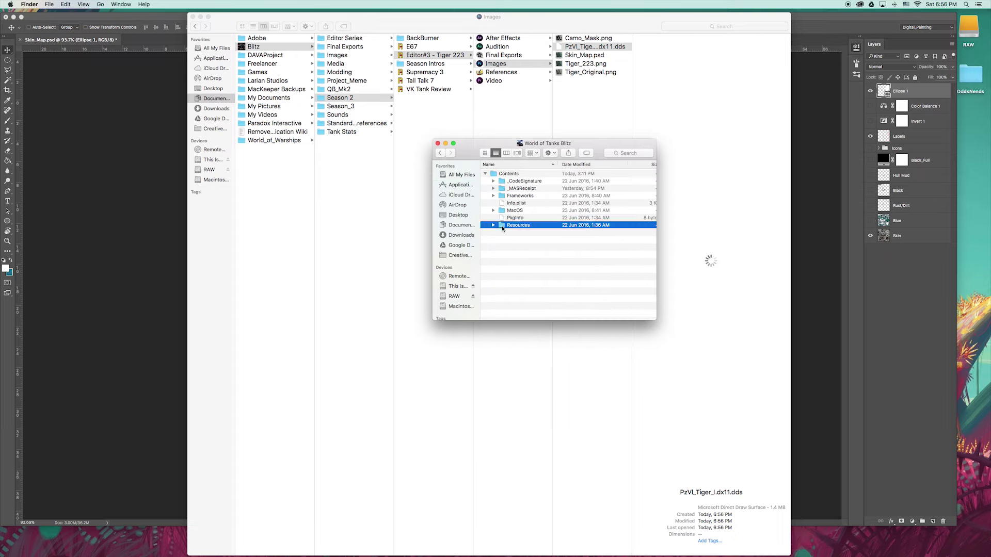
pyautogui.doubleClick(503, 226)
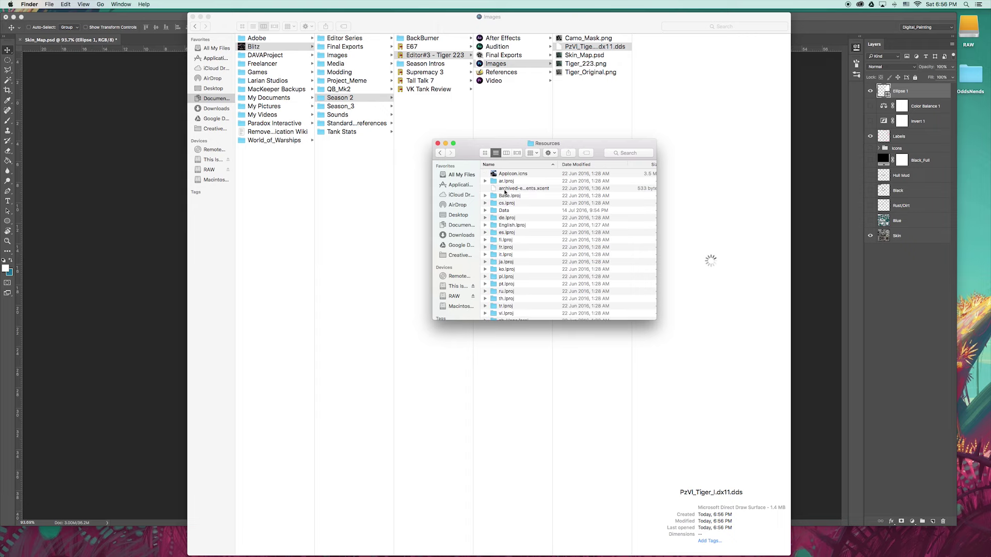
pyautogui.click(502, 212)
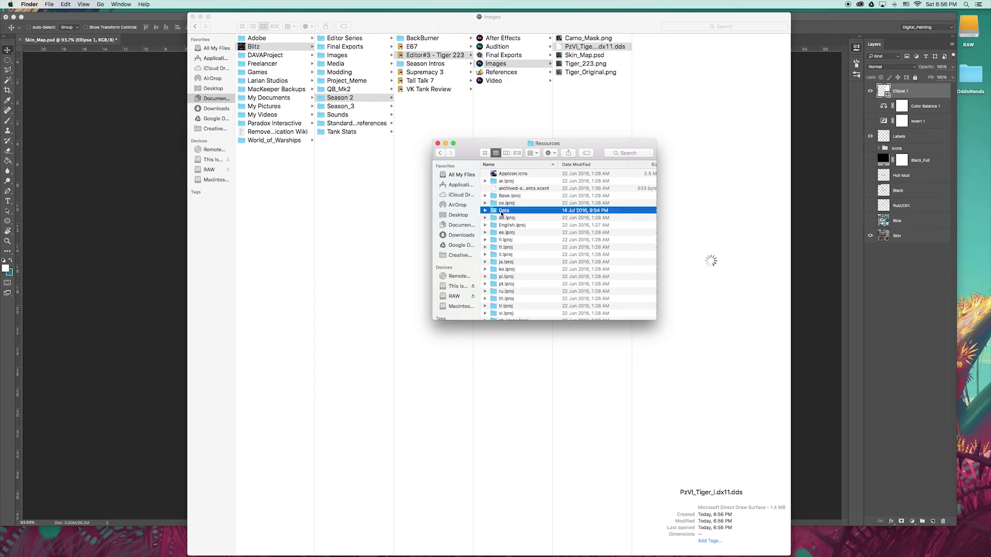
pyautogui.doubleClick(502, 212)
# Step: Open 3d > Tanks > German > images and move that window to the left
pyautogui.click(494, 175)
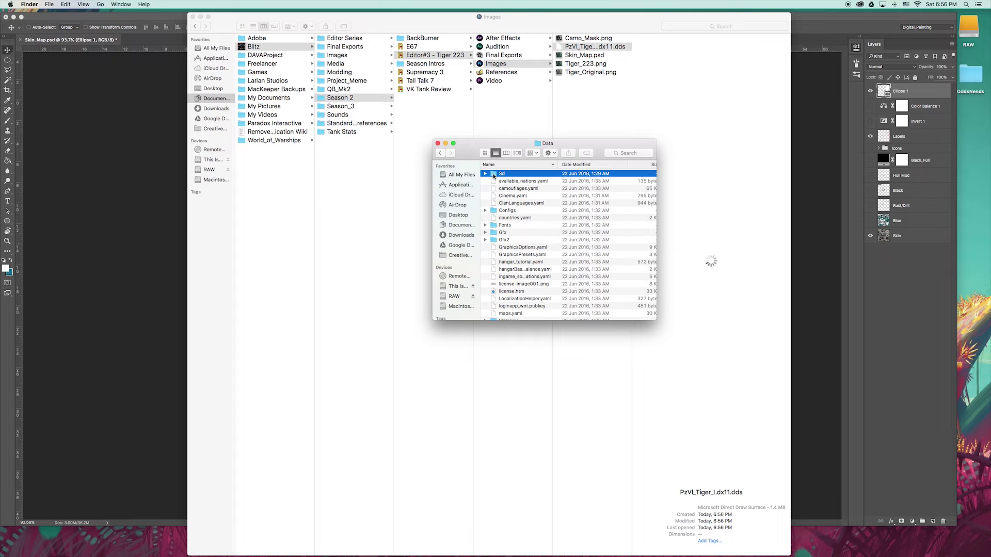
pyautogui.doubleClick(493, 176)
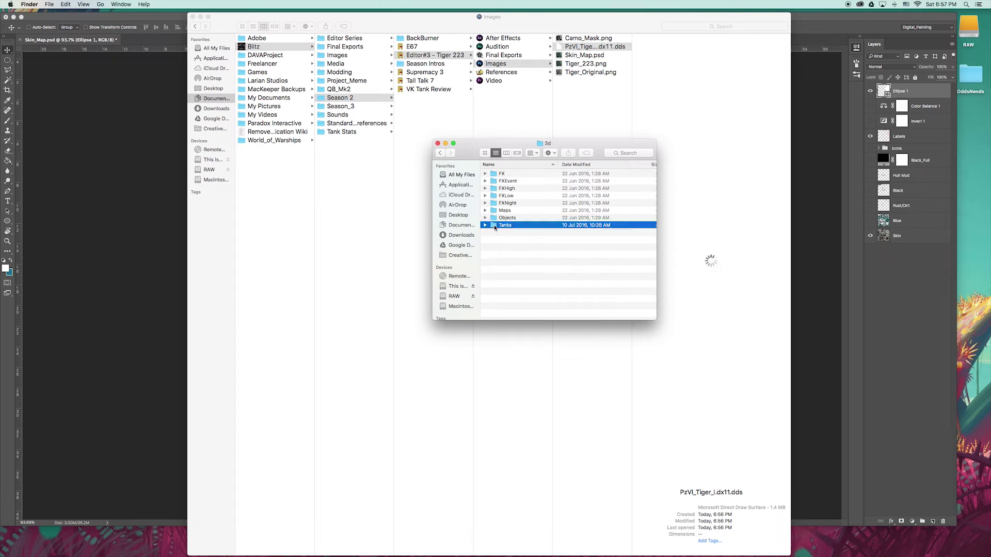
pyautogui.doubleClick(494, 225)
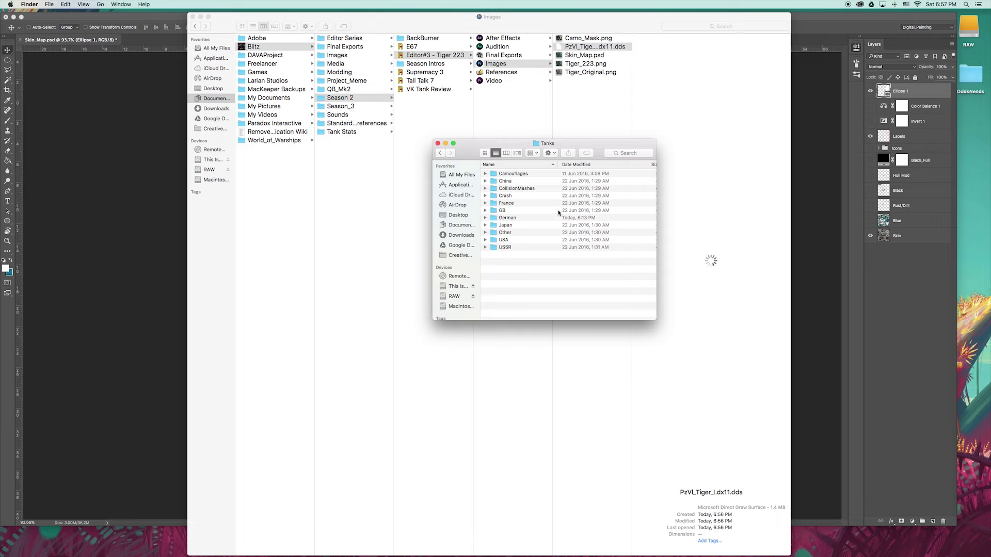
pyautogui.doubleClick(503, 218)
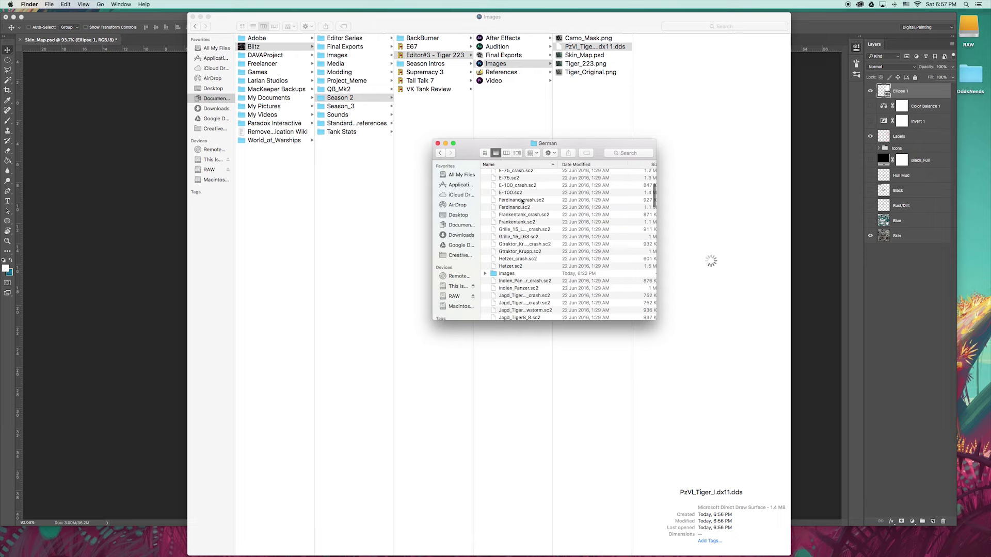
pyautogui.doubleClick(495, 274)
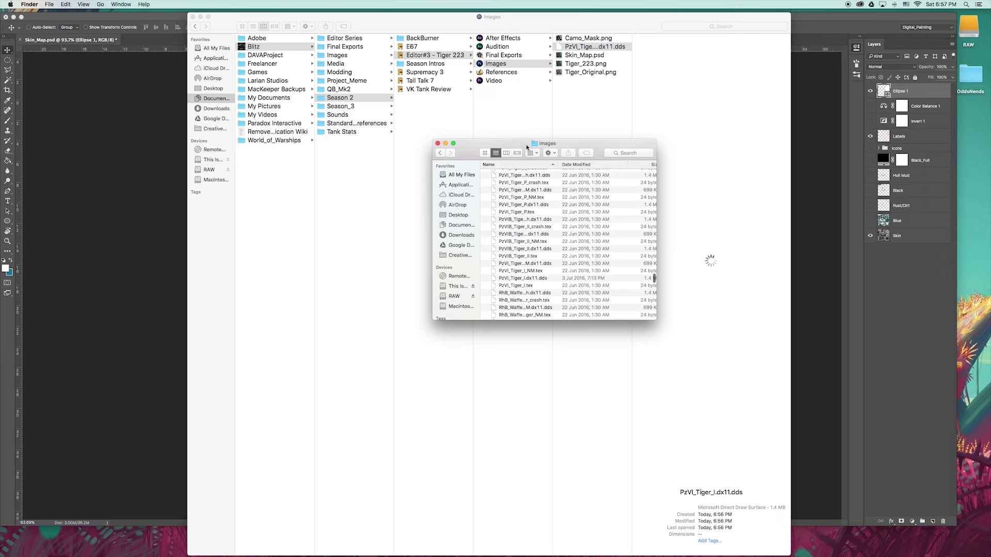
pyautogui.moveTo(527, 147); pyautogui.dragTo(188, 131)
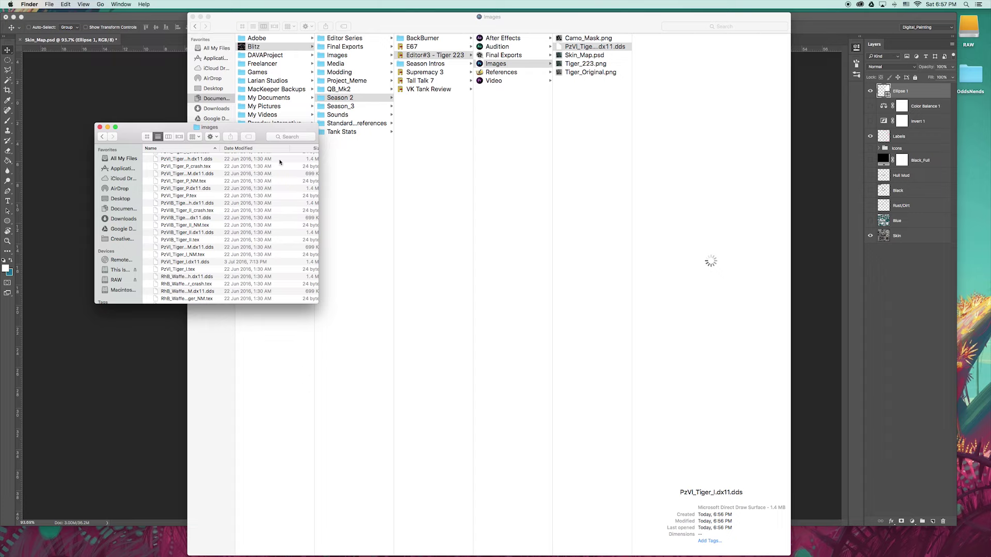
# Step: Drag the new PzVI_Tiger_I.dx11.dds into the game's images folder, replace the original, and authorise with the admin password
pyautogui.click(561, 49)
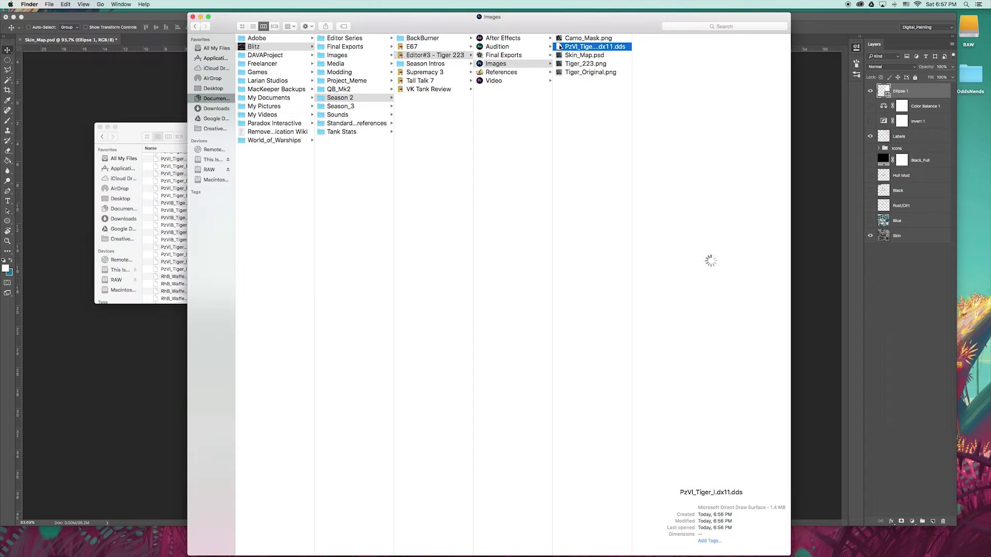
pyautogui.moveTo(140, 133); pyautogui.dragTo(141, 133)
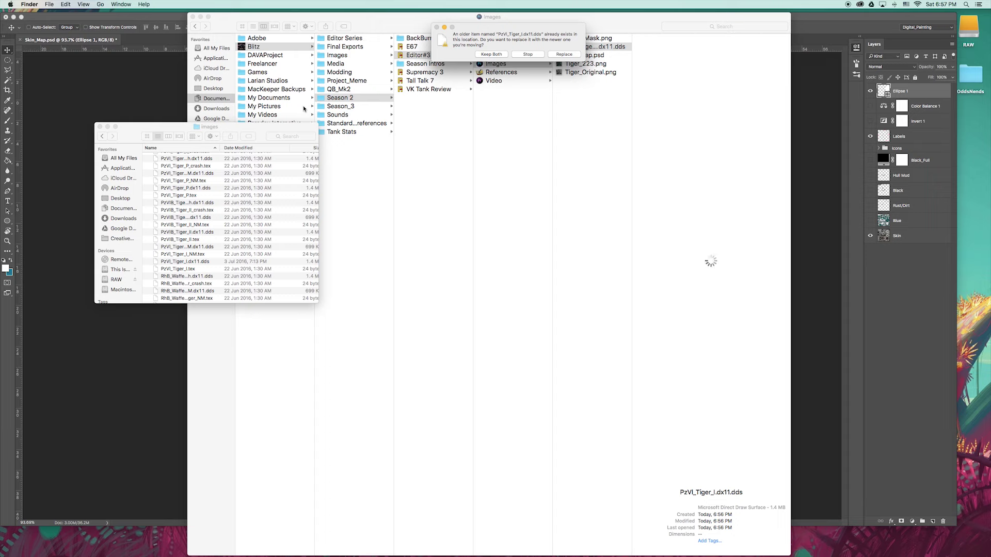
pyautogui.click(564, 54)
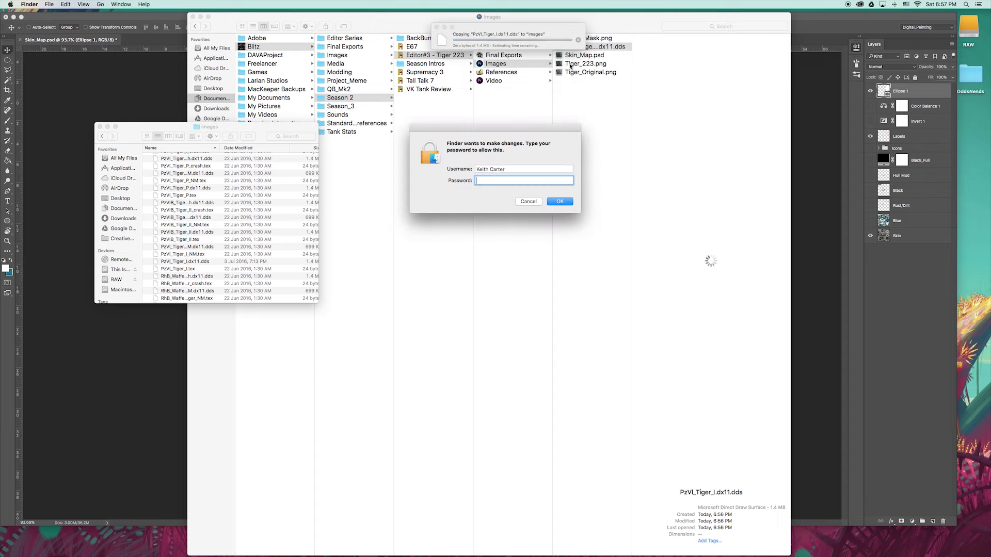
pyautogui.write('•')
pyautogui.press('Return')
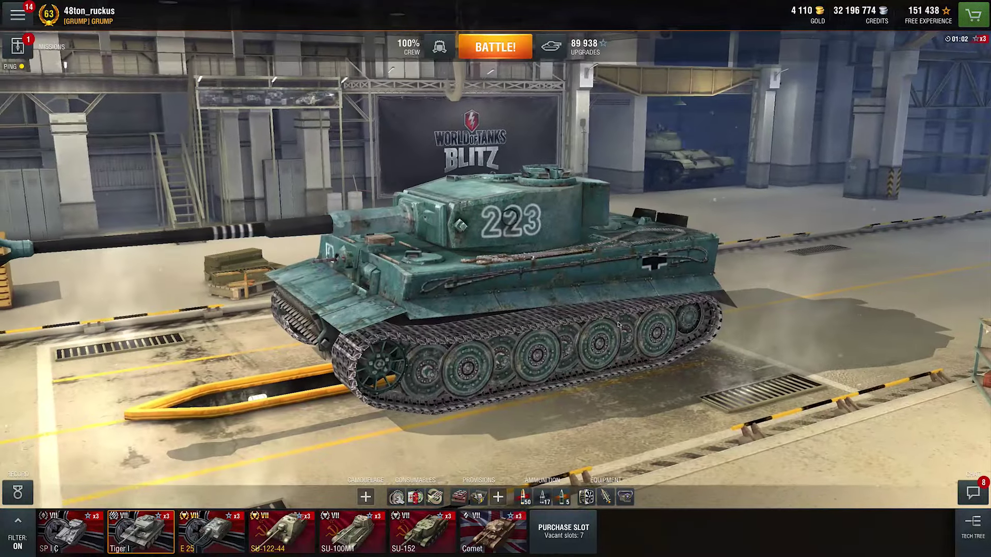
# Step: Select the E 25 so the Tiger I reloads, and lower the camera for a close side view
pyautogui.click(201, 535)
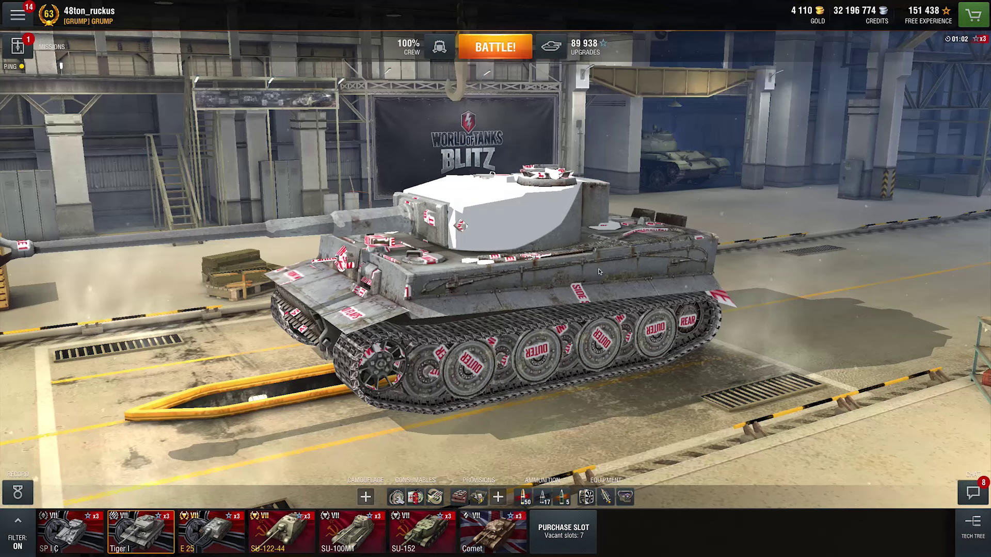
pyautogui.moveTo(599, 272); pyautogui.dragTo(590, 313)
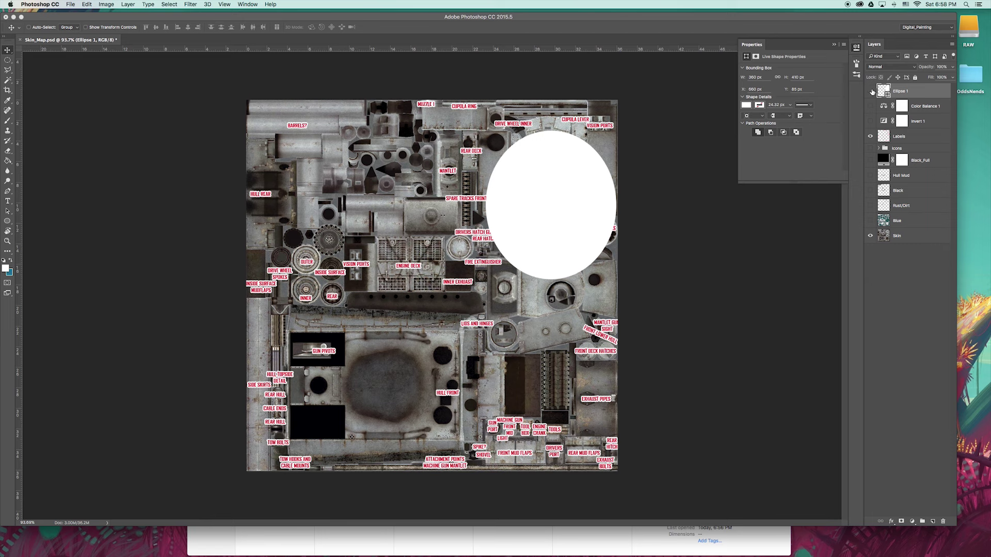
# Step: Delete the Ellipse 1 layer and hide the Labels layer, then head to the Layer menu
pyautogui.click(889, 116)
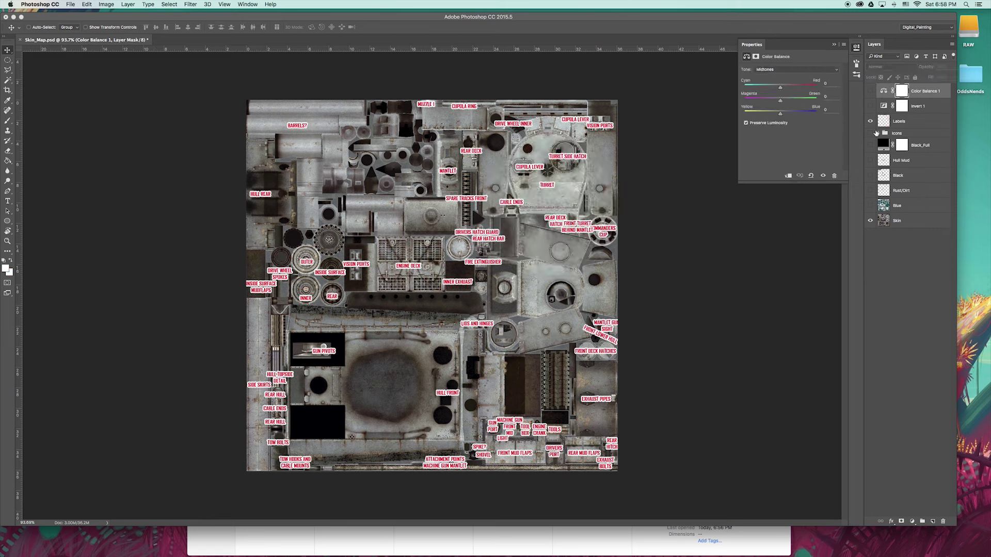
pyautogui.click(870, 121)
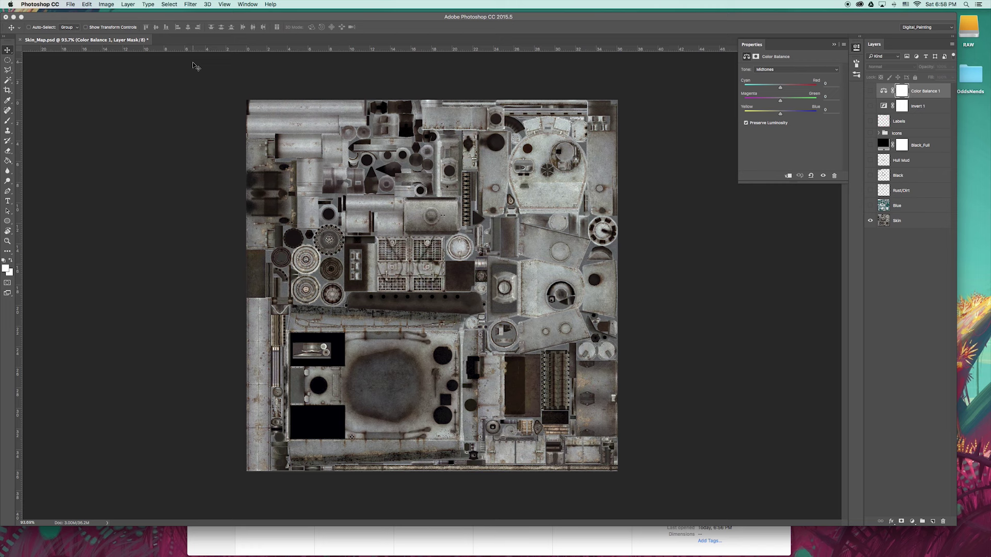
pyautogui.click(106, 4)
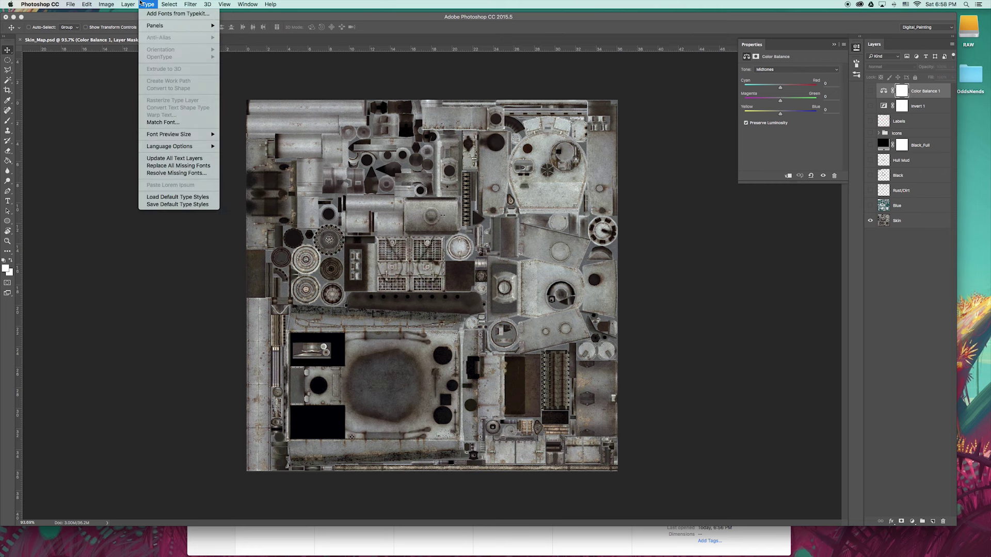
pyautogui.moveTo(128, 4)
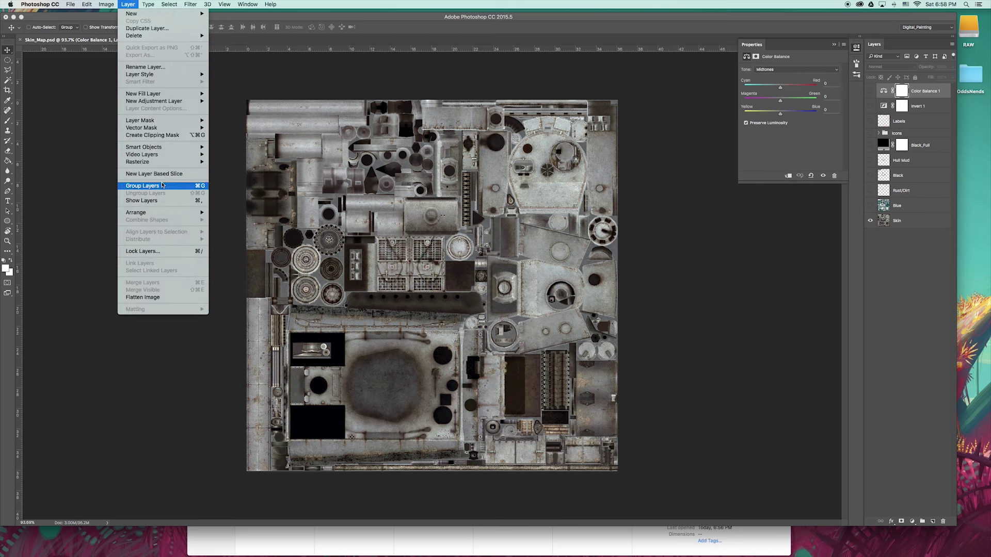
# Step: Add a Solid Color fill layer in red over the whole texture
pyautogui.moveTo(155, 95)
pyautogui.click(230, 101)
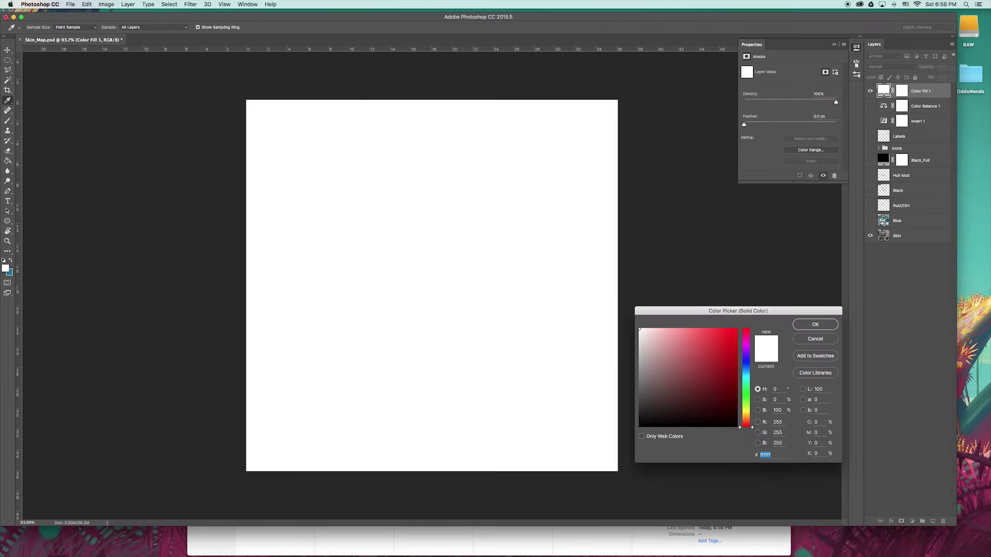
pyautogui.moveTo(722, 358); pyautogui.dragTo(711, 341)
pyautogui.click(815, 324)
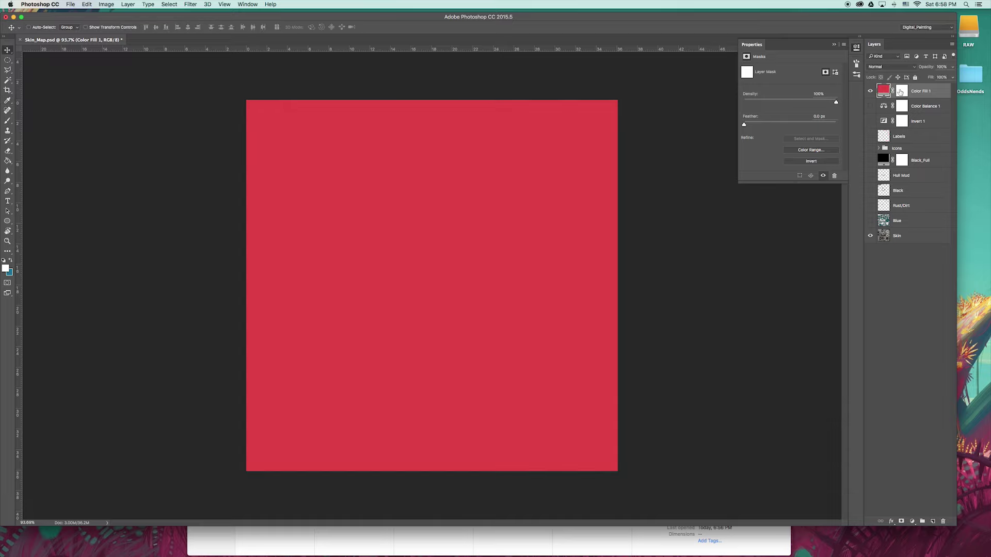
# Step: Rasterize Color Fill 1, set it to Overlay at lower opacity, then delete it
pyautogui.rightClick(925, 93)
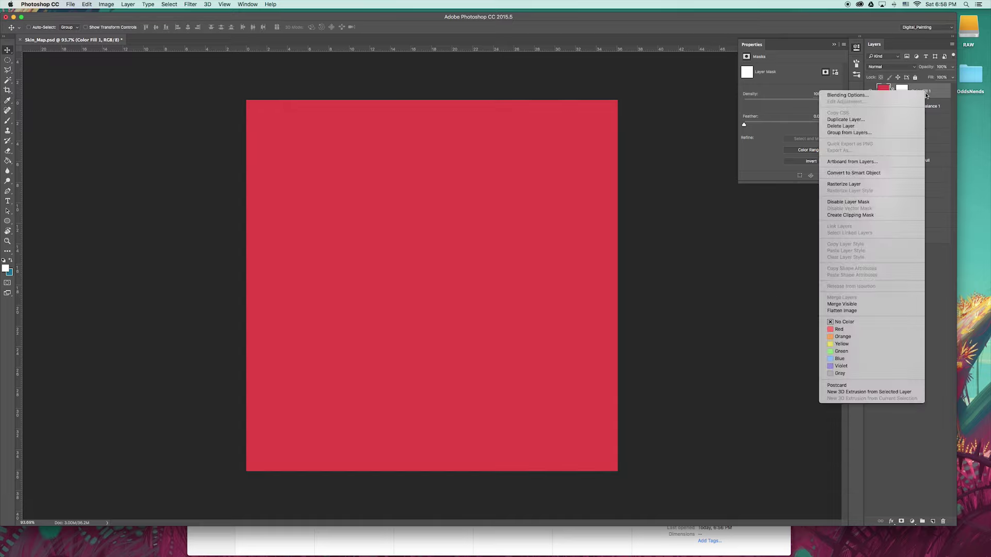
pyautogui.click(882, 185)
pyautogui.click(882, 68)
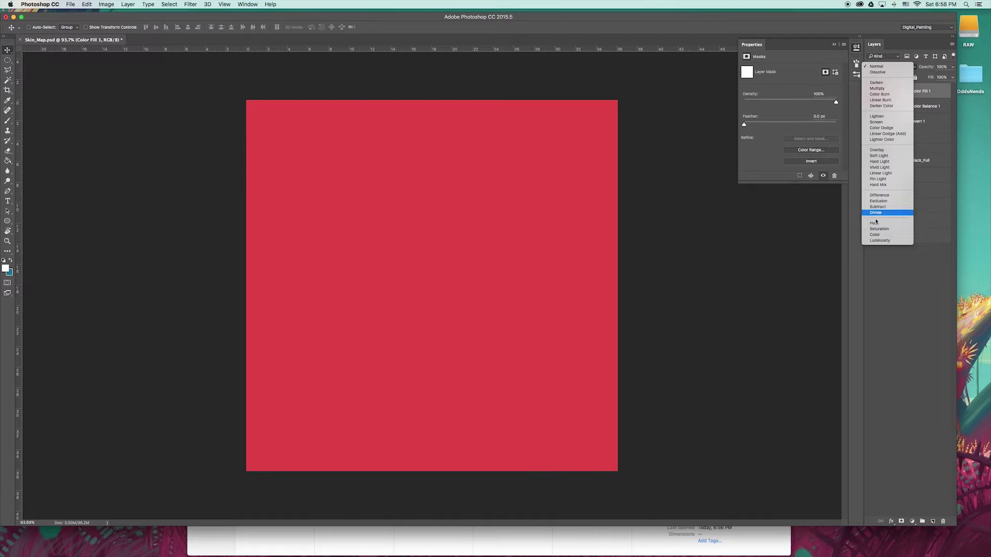
pyautogui.click(880, 150)
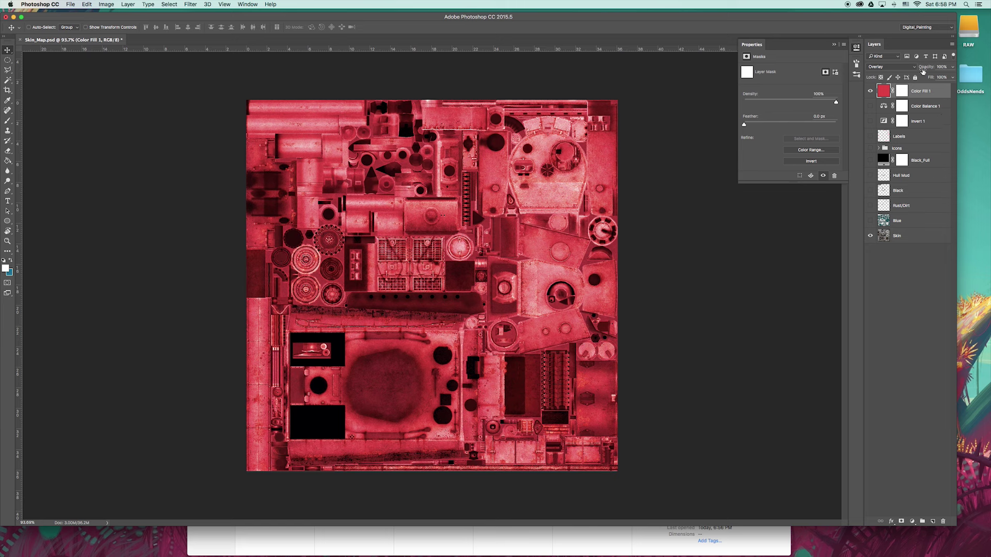
pyautogui.moveTo(927, 70); pyautogui.dragTo(907, 69)
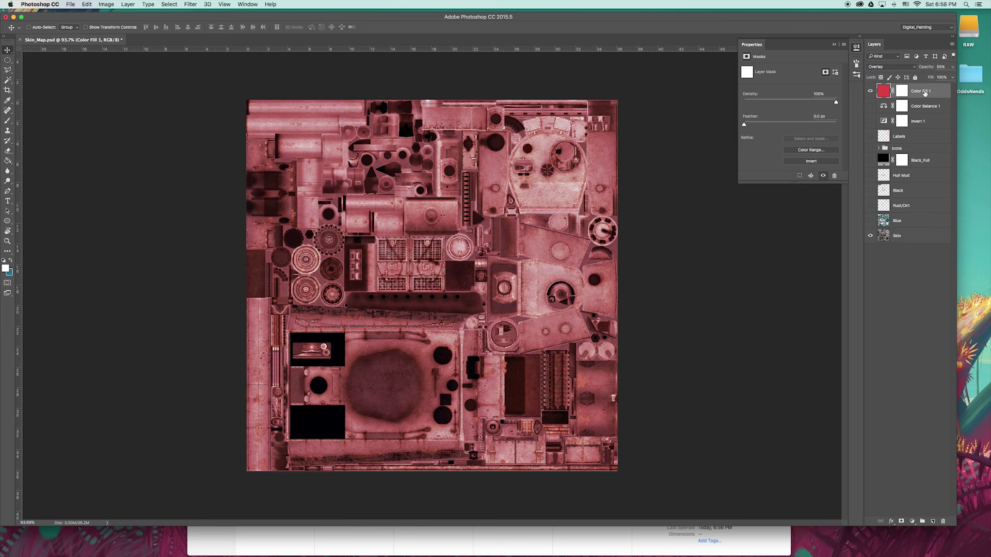
pyautogui.press('Delete')
# Step: Turn on the Blue layer to tint the texture teal, then zoom and pan to inspect it
pyautogui.click(903, 207)
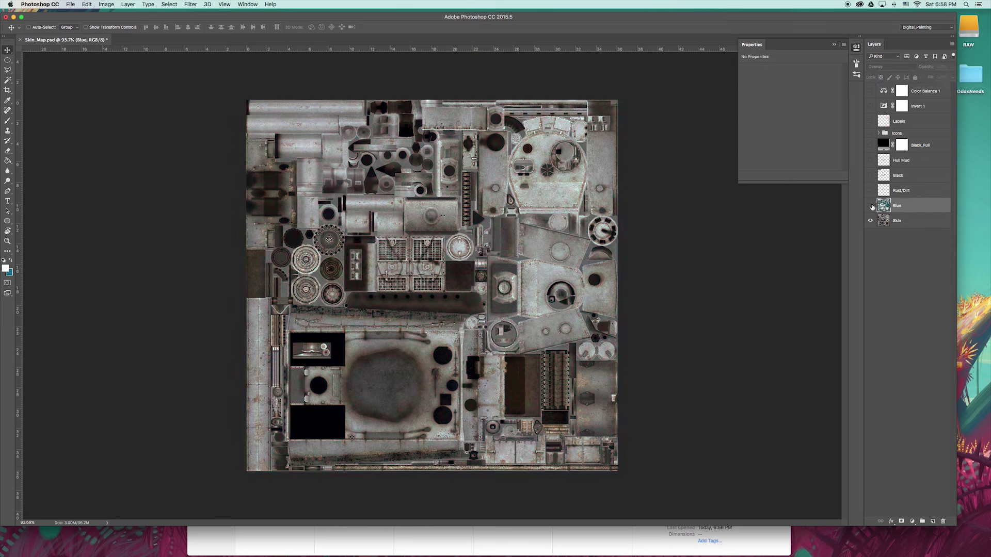
pyautogui.click(871, 206)
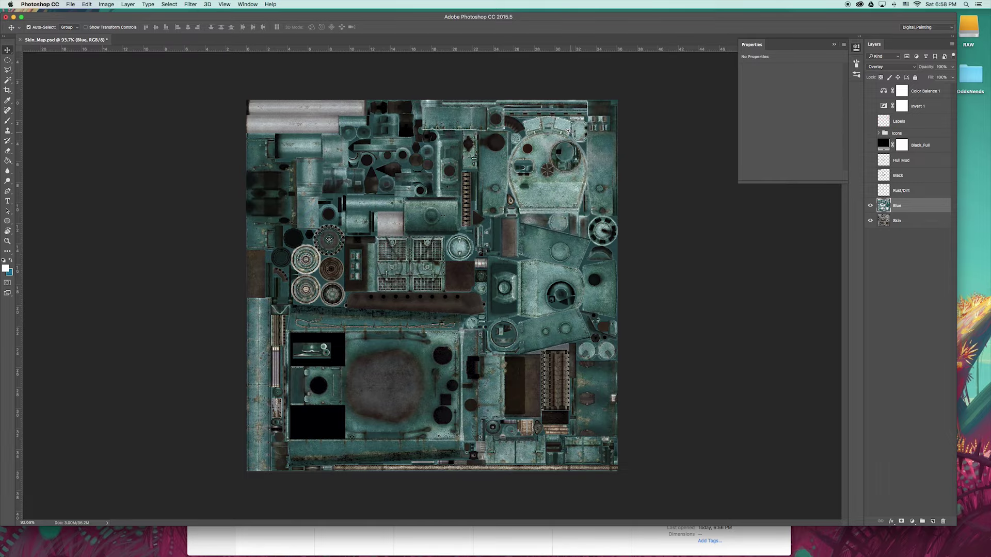
pyautogui.scroll(5, 505, 131)
pyautogui.scroll(-3, 687, 184)
pyautogui.scroll(3, 687, 183)
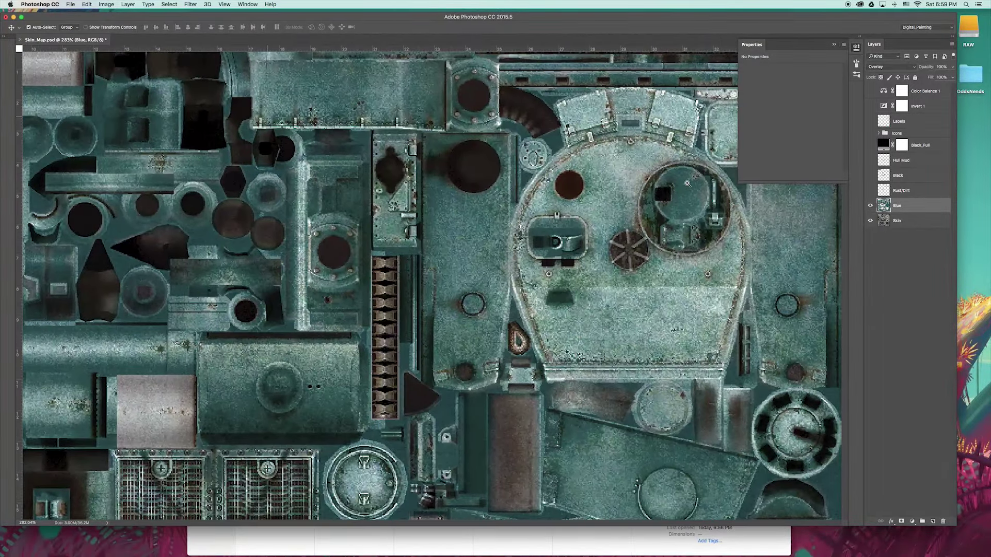
pyautogui.scroll(-5, 687, 183)
pyautogui.scroll(5, 580, 187)
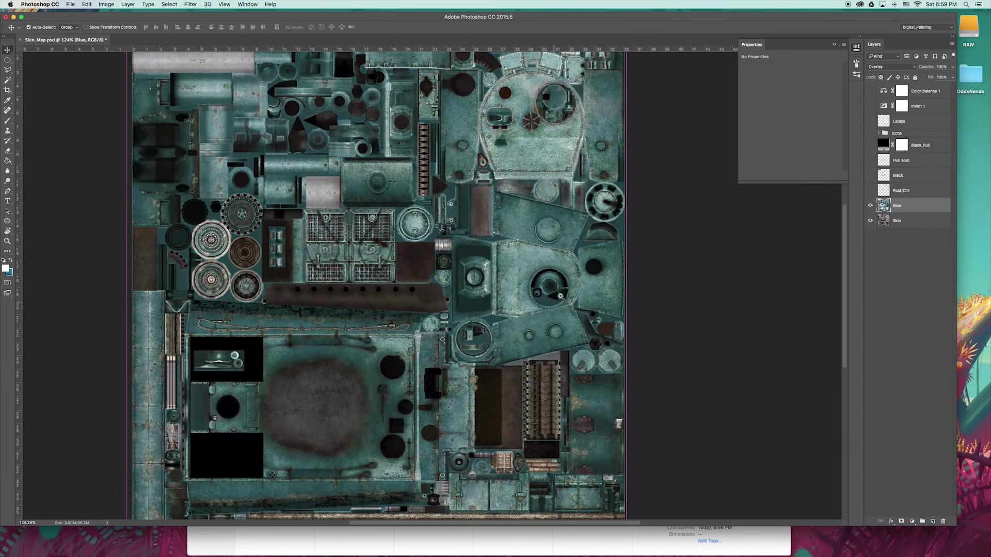
pyautogui.moveTo(587, 201); pyautogui.dragTo(570, 218)
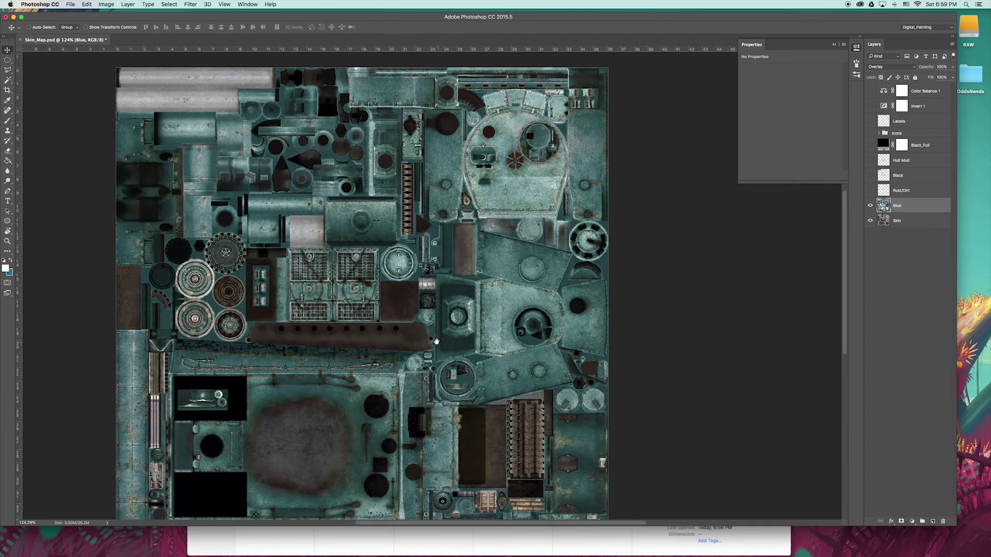
pyautogui.scroll(2, 586, 126)
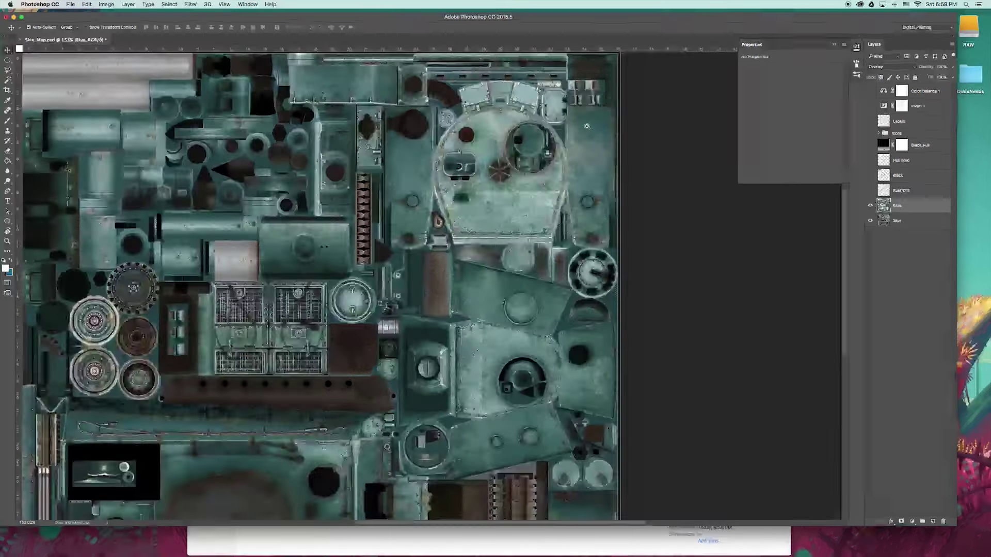
pyautogui.scroll(2, 587, 126)
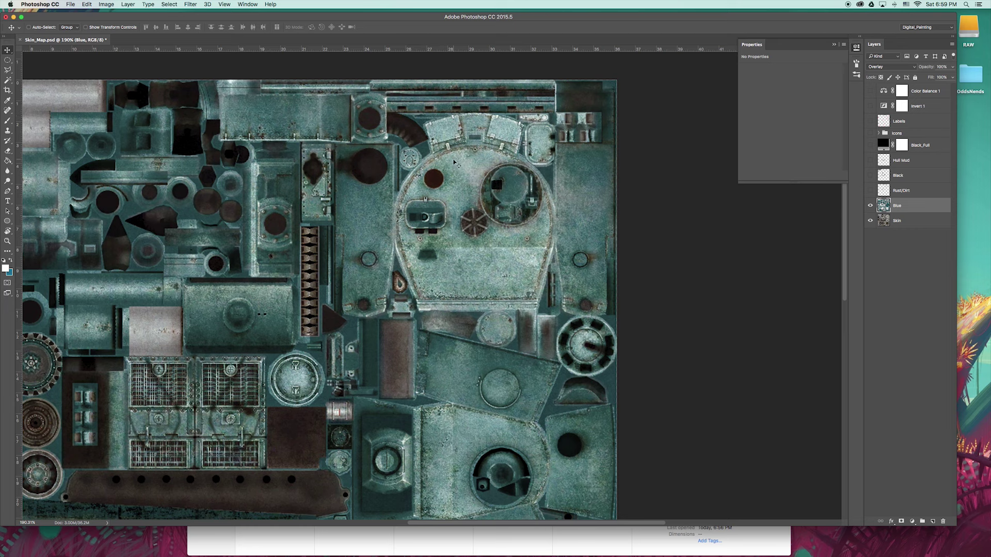
# Step: Switch to the Eraser and give it a 40 px soft tip
pyautogui.press('e')
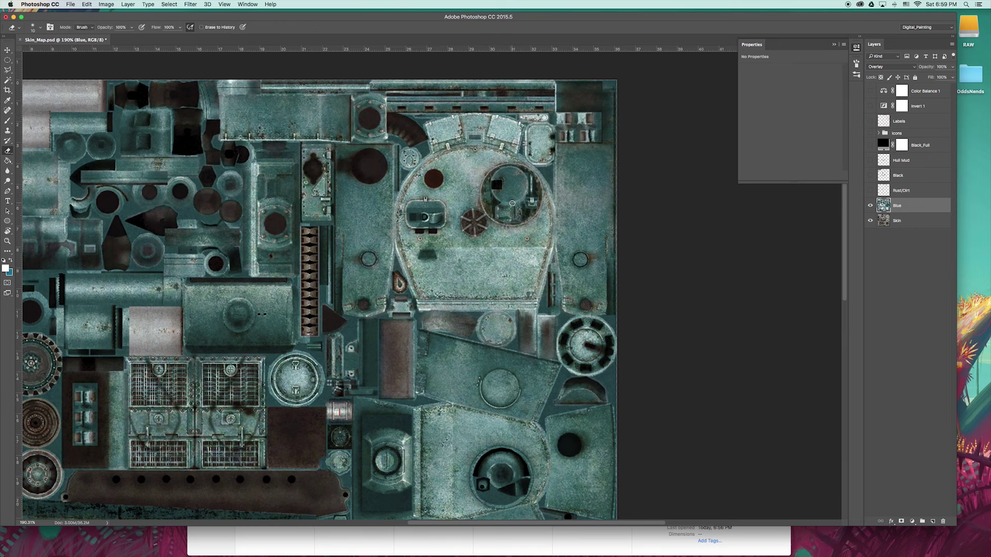
pyautogui.scroll(3, 592, 199)
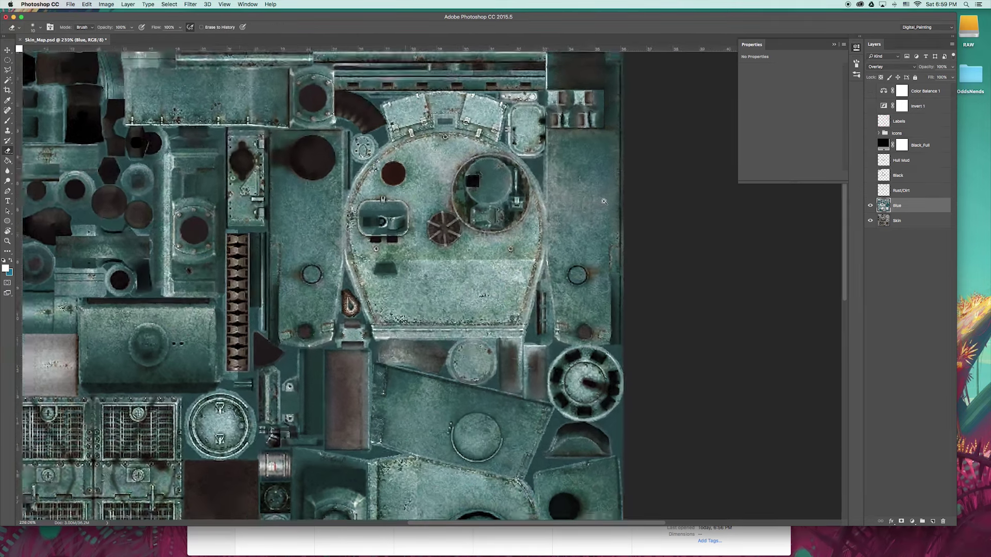
pyautogui.scroll(1, 612, 206)
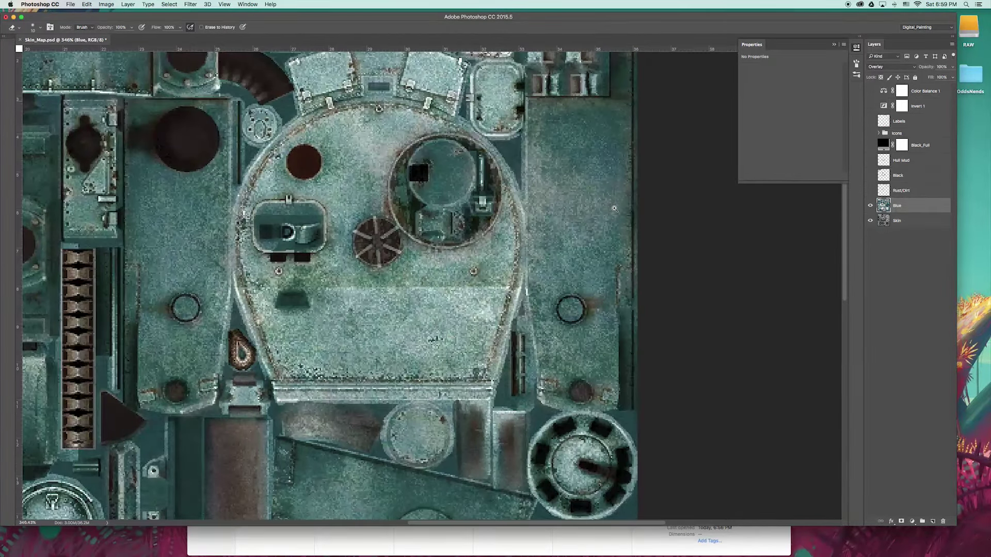
pyautogui.rightClick(527, 250)
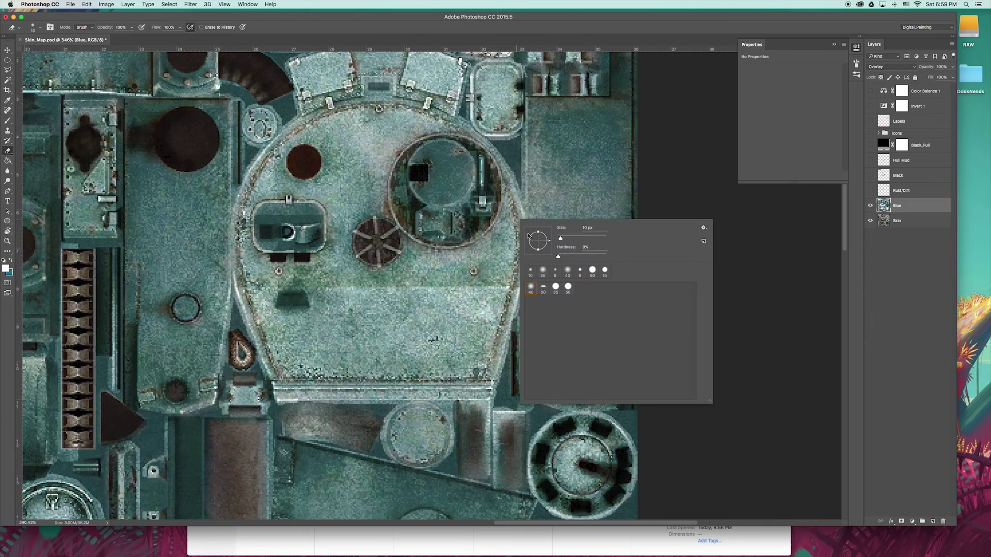
pyautogui.click(568, 271)
pyautogui.click(512, 213)
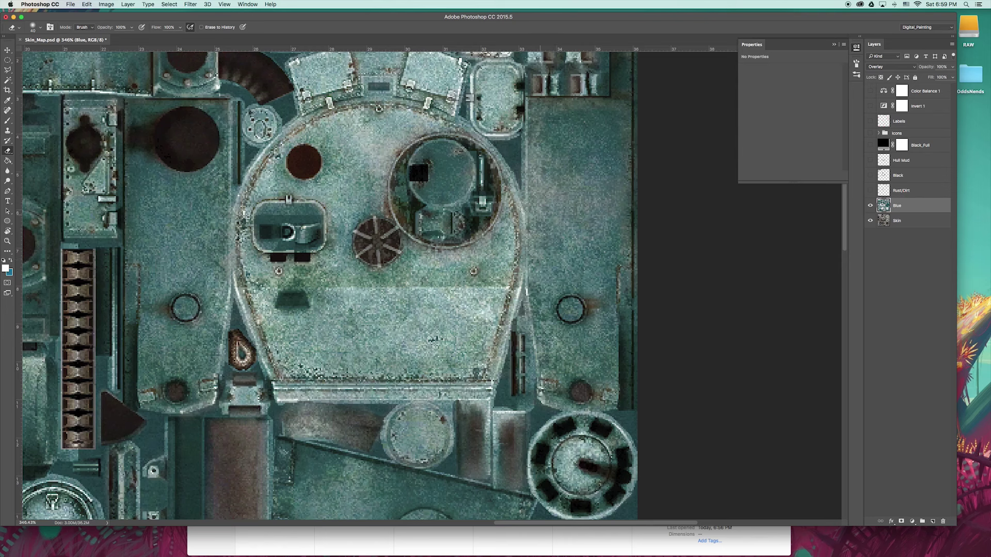
# Step: Lower the eraser's opacity and flow, then lightly erase Blue over the plate right of the dome
pyautogui.moveTo(109, 30); pyautogui.dragTo(77, 27)
pyautogui.moveTo(156, 28); pyautogui.dragTo(134, 28)
pyautogui.moveTo(537, 155); pyautogui.dragTo(625, 242)
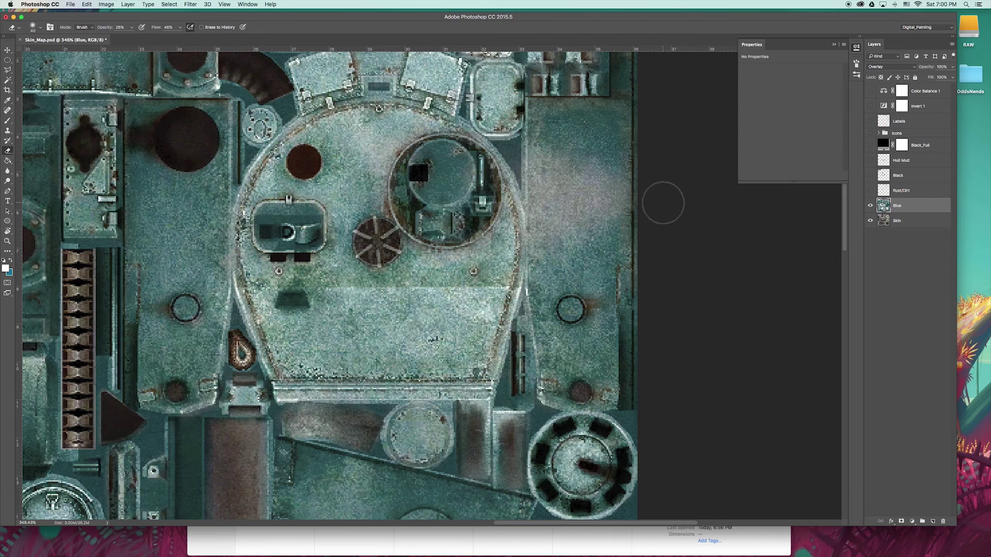
# Step: Fit the whole map in view, add an empty Layer 1 on top, and pick the Brush
pyautogui.scroll(-5, 611, 235)
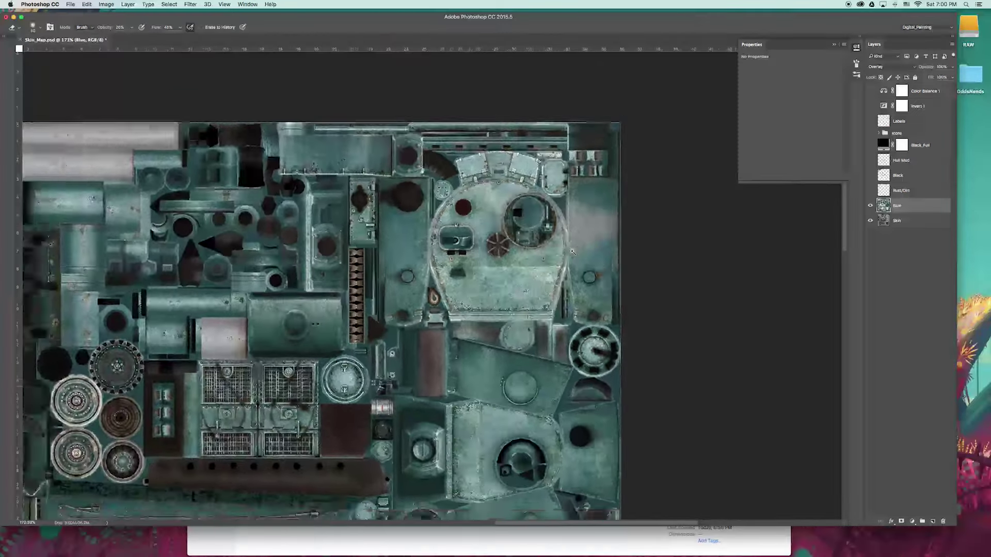
pyautogui.moveTo(540, 306); pyautogui.dragTo(601, 221)
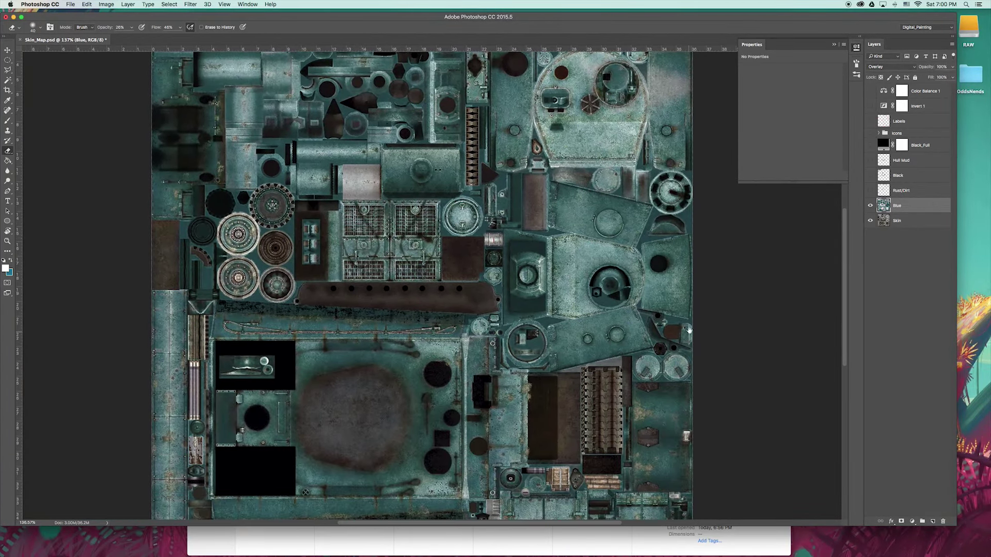
pyautogui.click(923, 91)
pyautogui.click(932, 521)
pyautogui.press('b')
pyautogui.rightClick(455, 267)
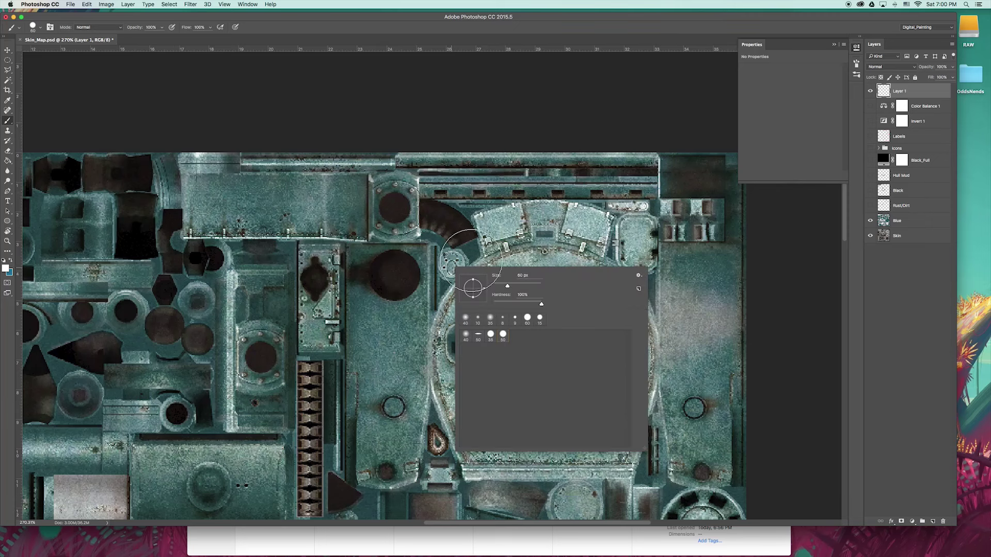
# Step: Undo the stray dab and darken the left bolt plate with a small black brush at 10% opacity
pyautogui.click(468, 257)
pyautogui.press('super+z')
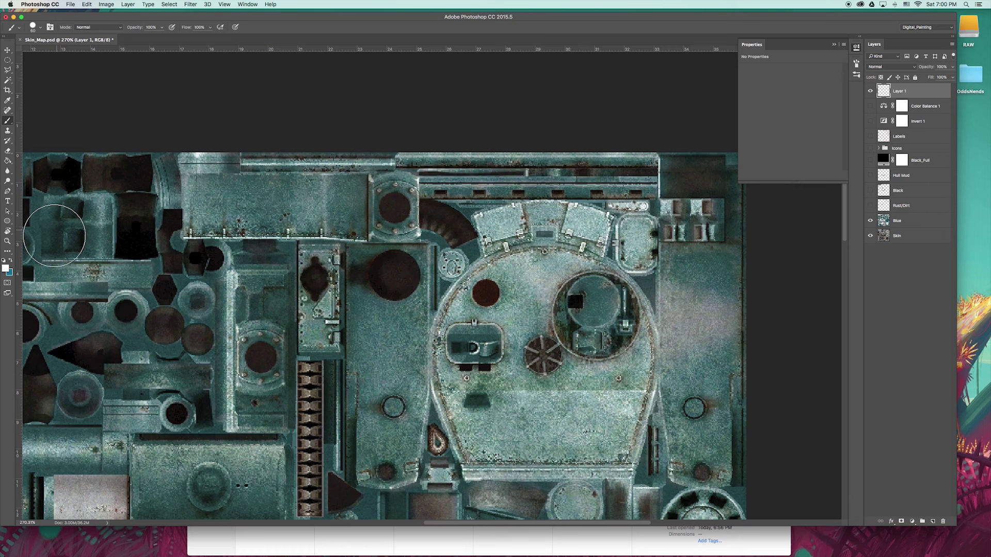
pyautogui.keyDown('alt'); pyautogui.click(137, 183); pyautogui.keyUp('alt')
pyautogui.press('[')
pyautogui.press('[')
pyautogui.press('[')
pyautogui.press('[')
pyautogui.press('[')
pyautogui.press('1')
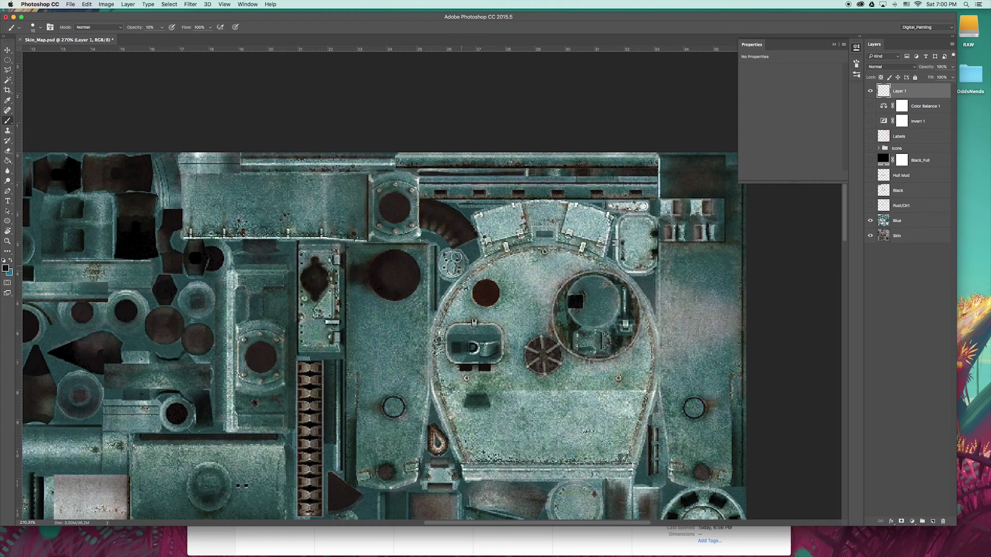
pyautogui.moveTo(457, 256); pyautogui.dragTo(459, 274)
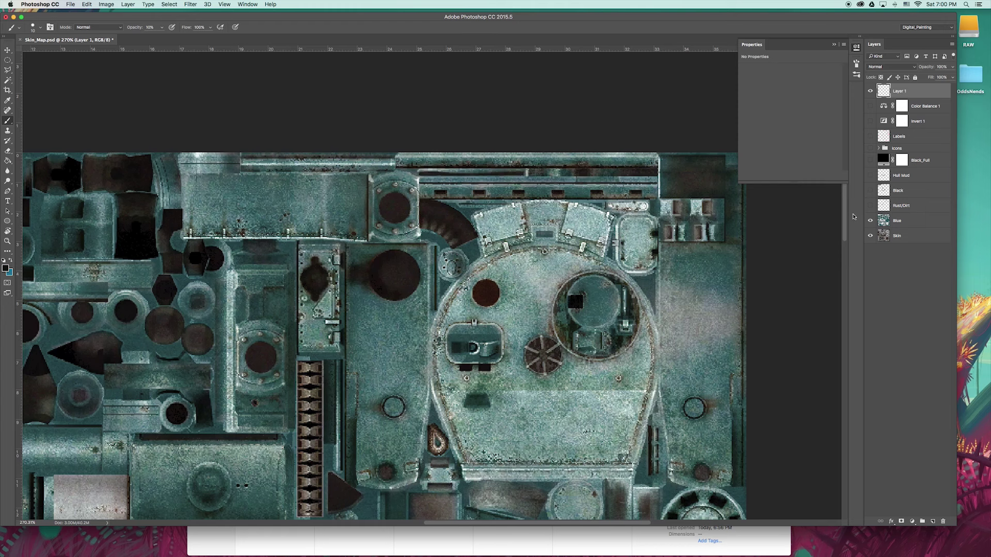
# Step: Show the Rust/Dirt and Black layers and delete the test Layer 1
pyautogui.click(870, 205)
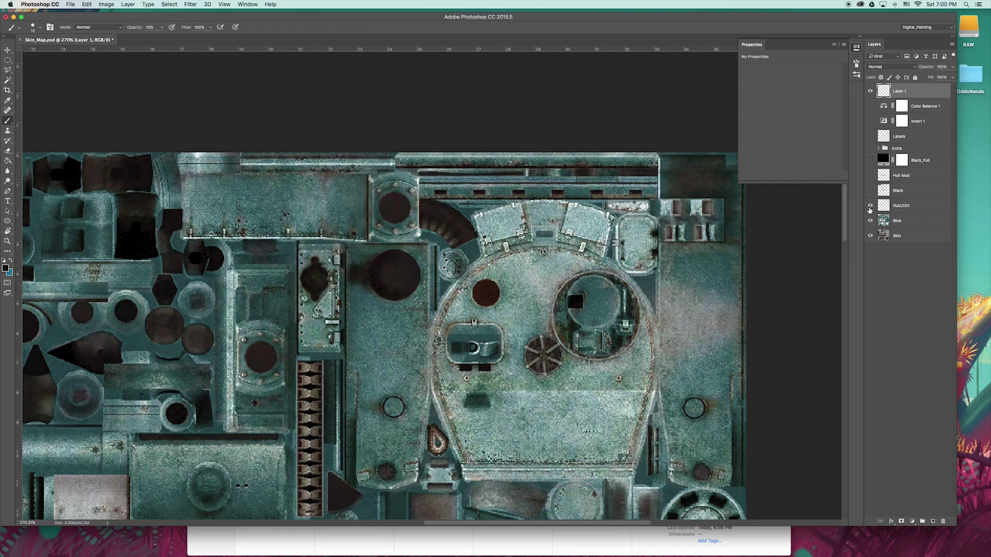
pyautogui.click(870, 190)
pyautogui.press('Delete')
# Step: Fit the map on screen and toggle the Black layer off and on to compare
pyautogui.press('super+0')
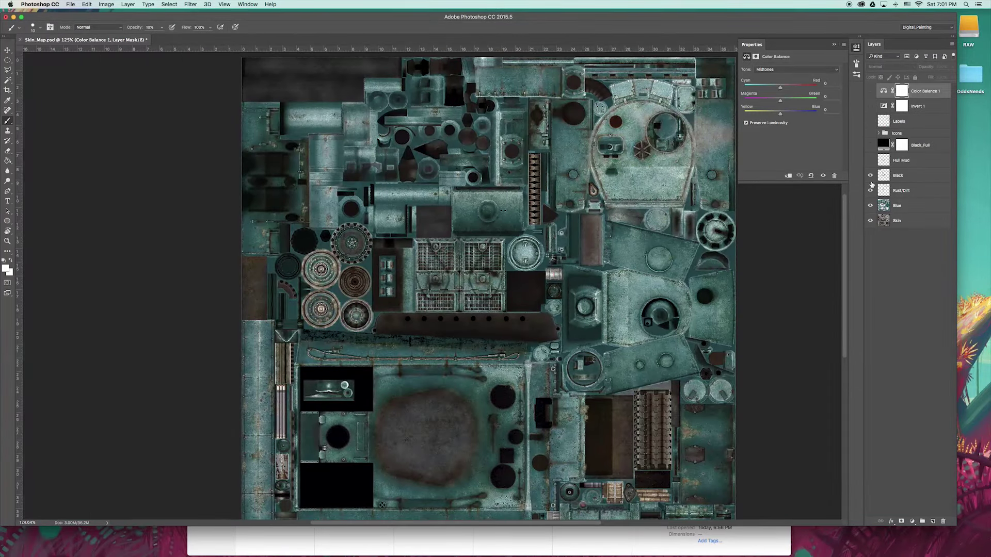
pyautogui.click(870, 175)
pyautogui.click(870, 176)
pyautogui.click(871, 177)
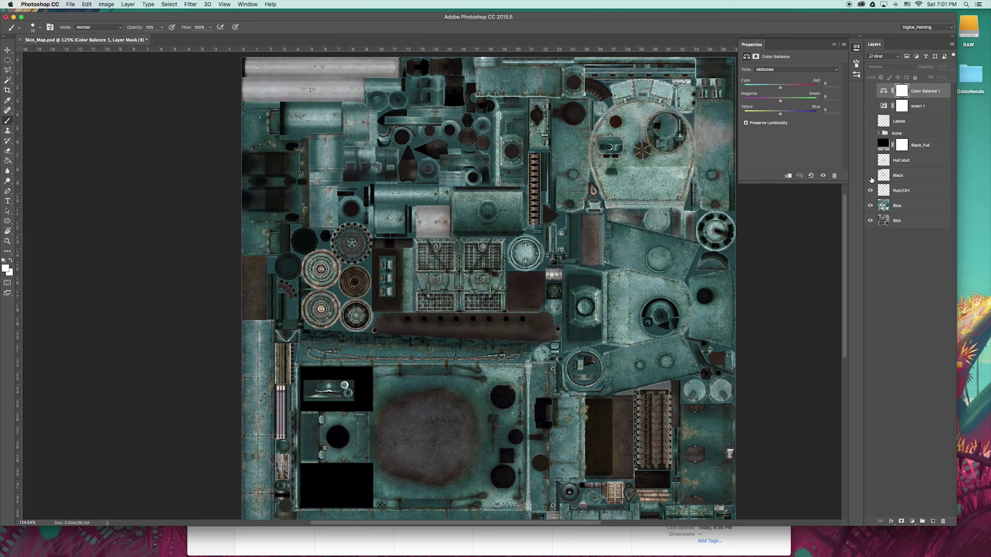
pyautogui.click(870, 177)
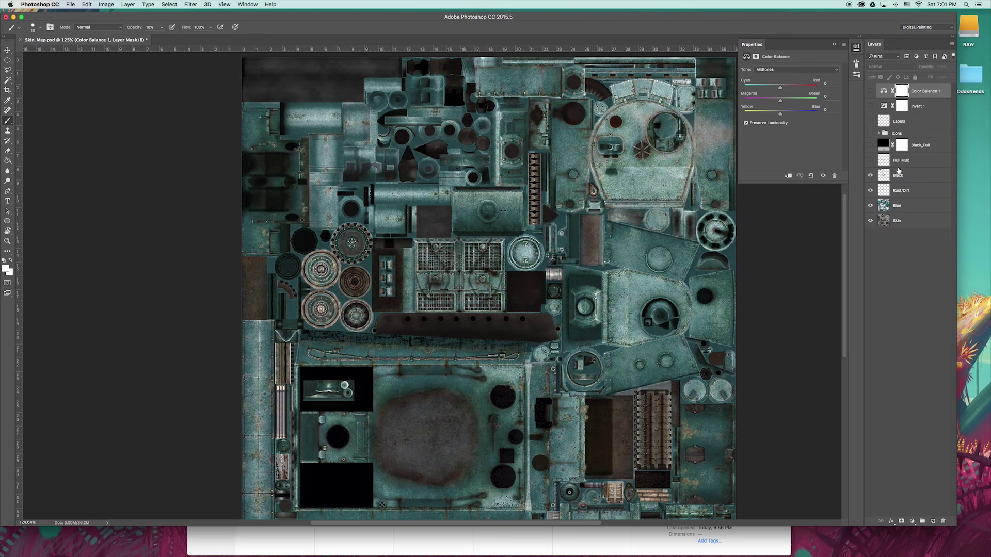
# Step: Show the Hull Mud layer and the Icons group, and select the Icons group
pyautogui.click(871, 161)
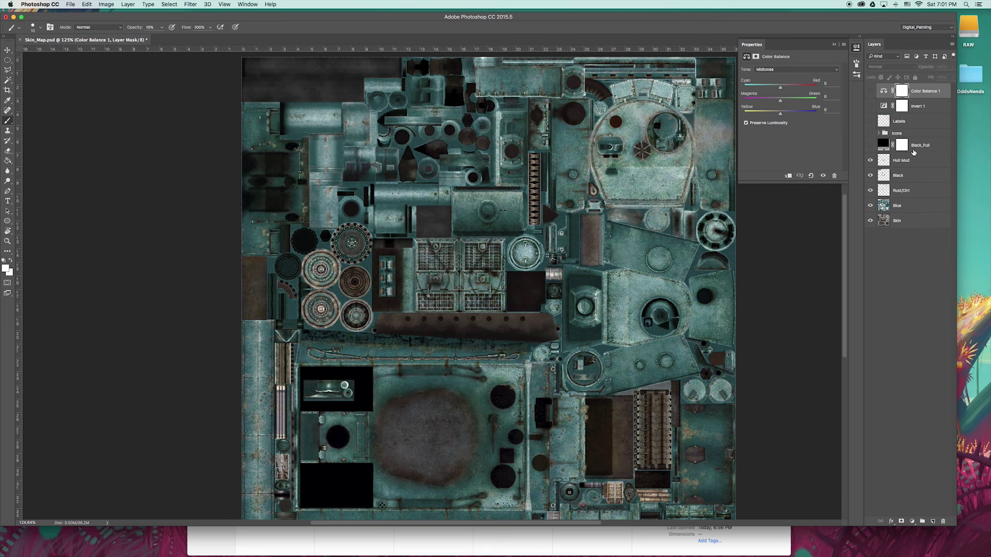
pyautogui.click(871, 134)
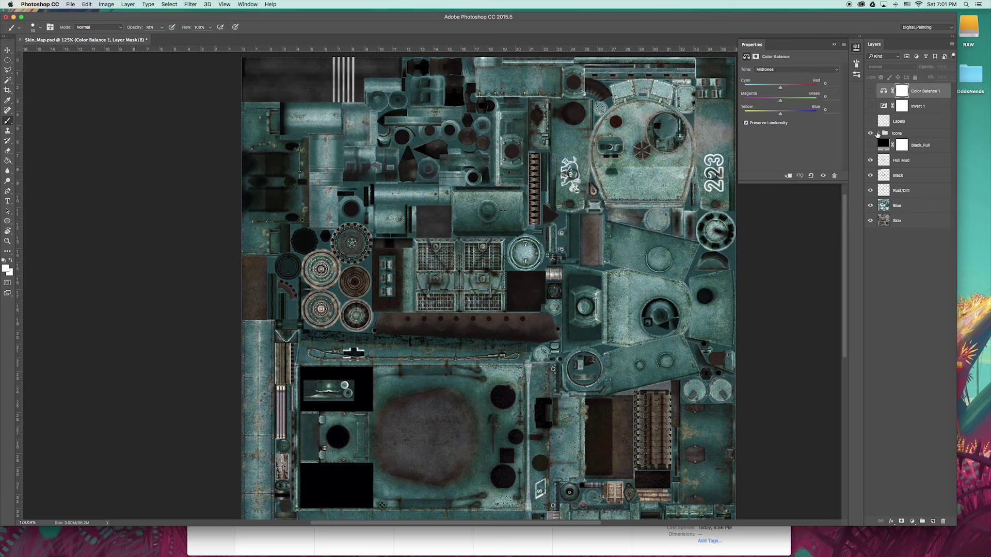
pyautogui.click(880, 133)
# Step: Expand the Icons group and toggle the Kill Markers layer off and on to check the tally stripes
pyautogui.click(878, 133)
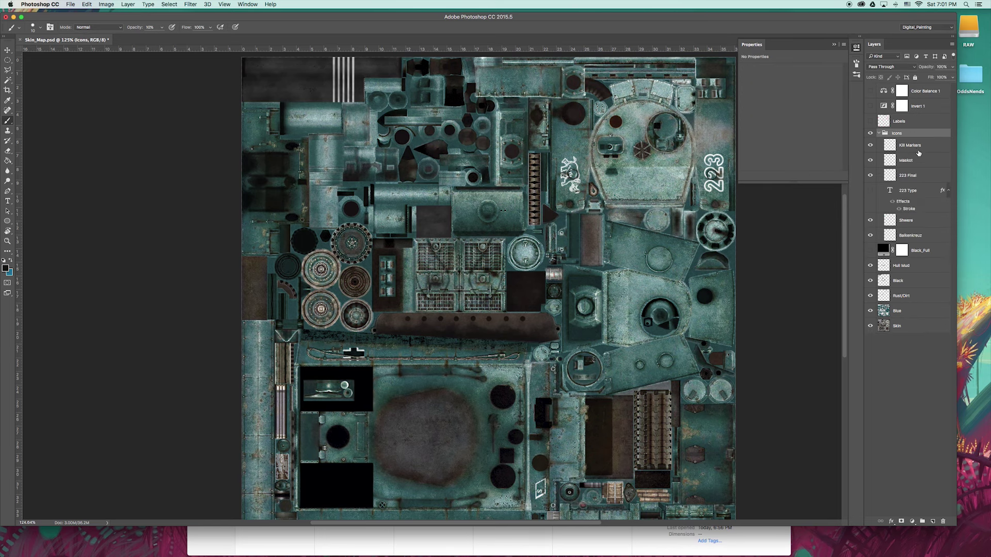
pyautogui.click(885, 145)
pyautogui.click(871, 147)
pyautogui.click(871, 146)
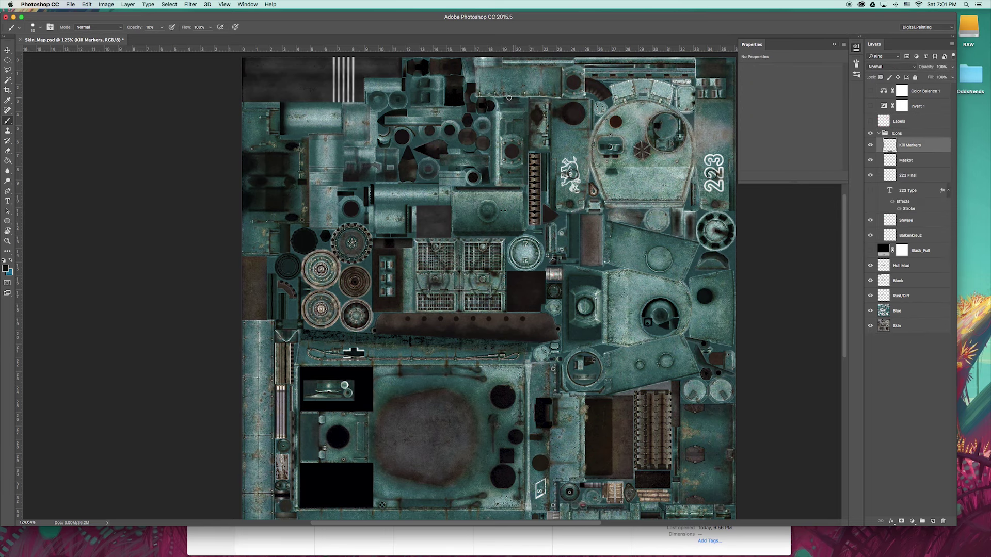
pyautogui.scroll(5, 354, 74)
pyautogui.scroll(-3, 355, 74)
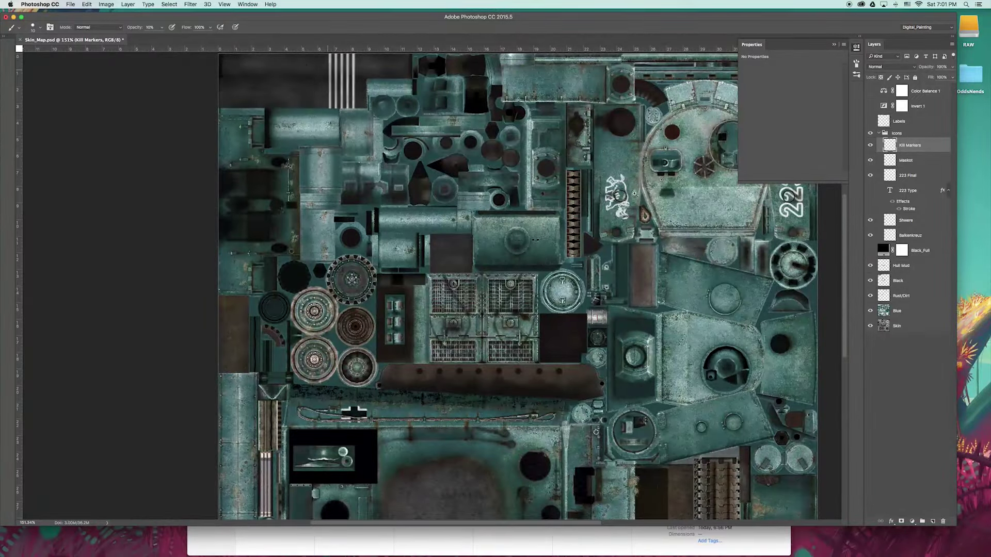
# Step: Select the Maskot layer and rotate the view to inspect the rhino, then rotate back
pyautogui.click(906, 161)
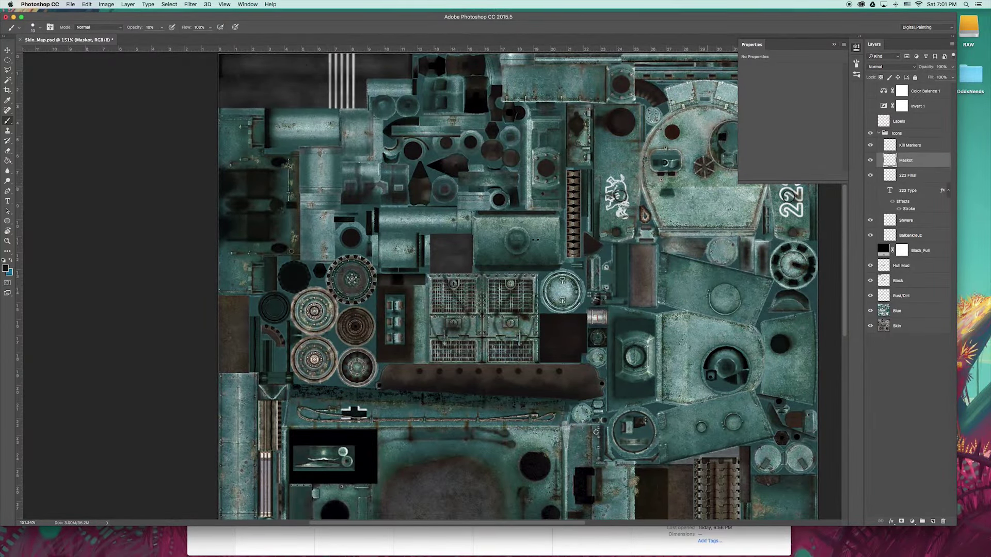
pyautogui.scroll(5, 656, 184)
pyautogui.press('r')
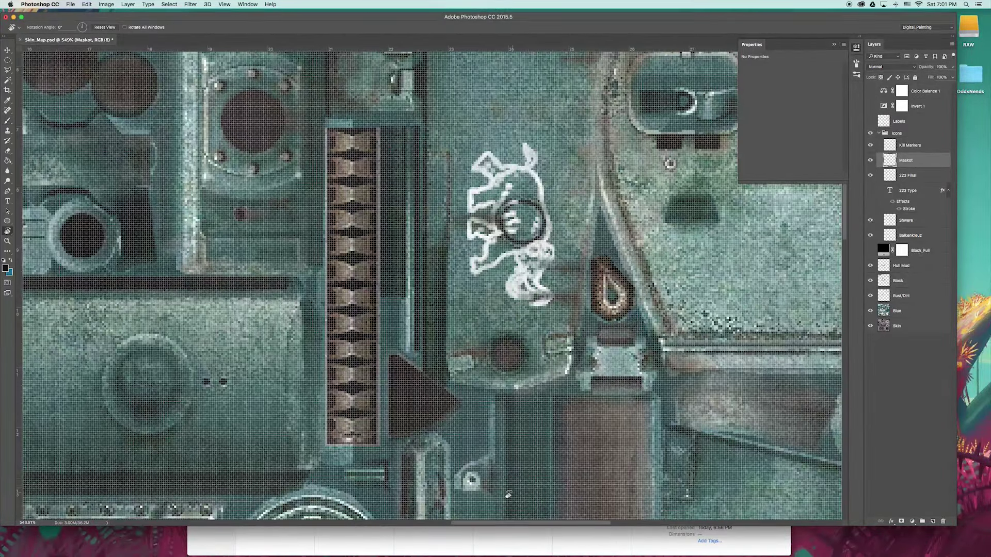
pyautogui.moveTo(508, 494); pyautogui.dragTo(640, 289)
pyautogui.scroll(3, 453, 248)
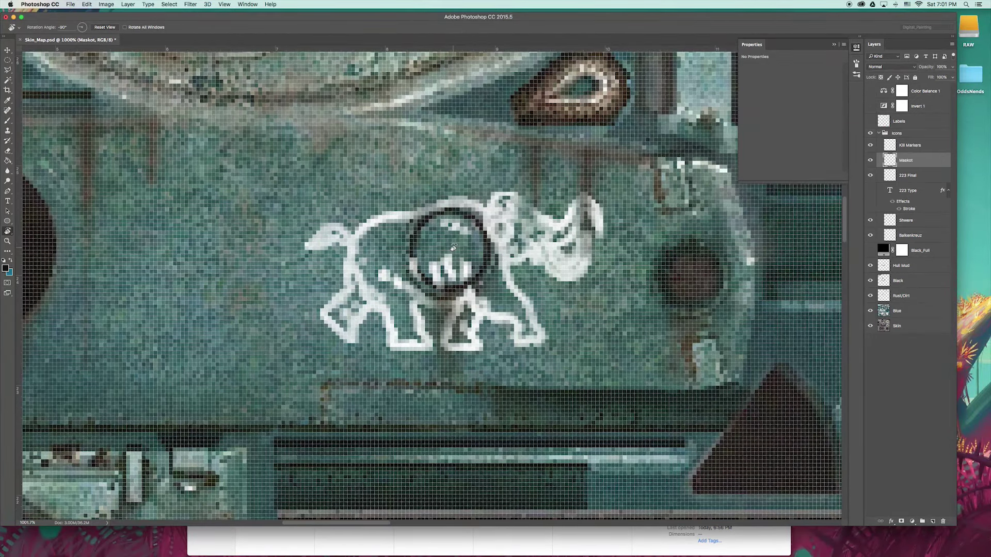
pyautogui.press('e')
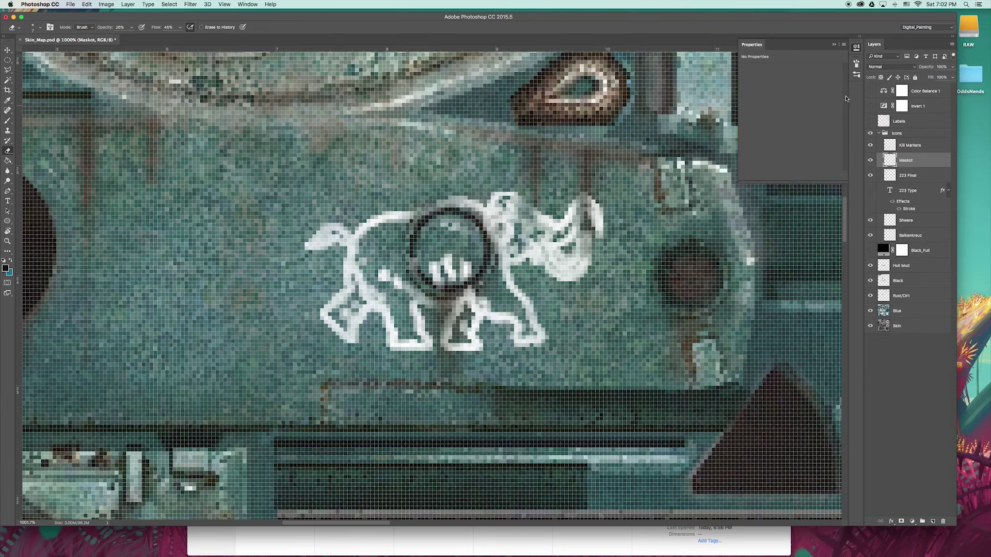
pyautogui.press('super+0')
pyautogui.press('r')
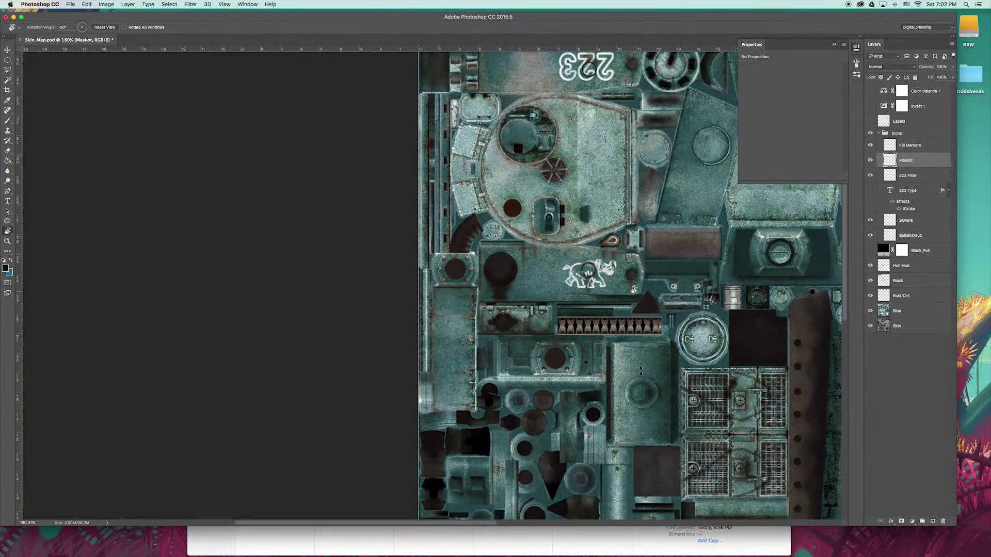
pyautogui.moveTo(633, 290); pyautogui.dragTo(441, 356)
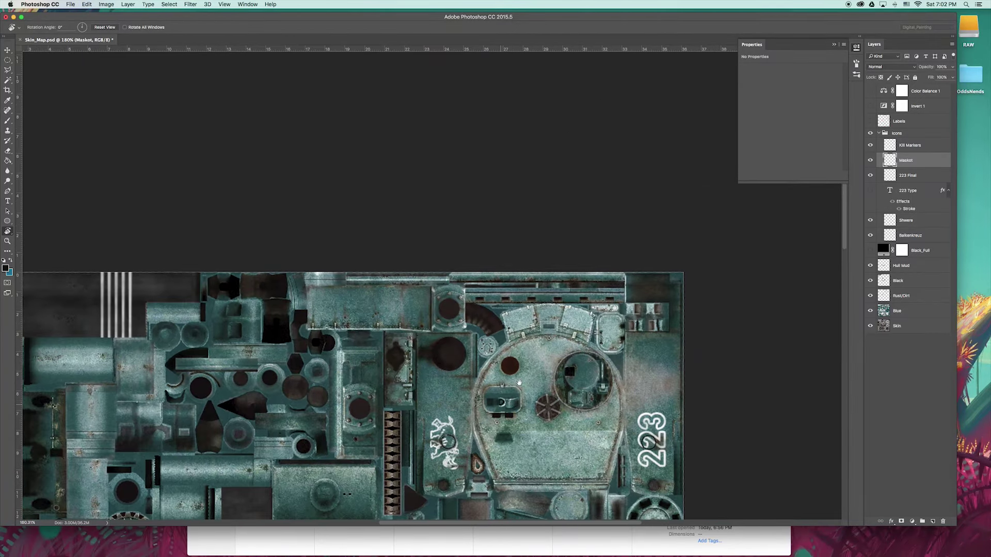
pyautogui.press('super+0')
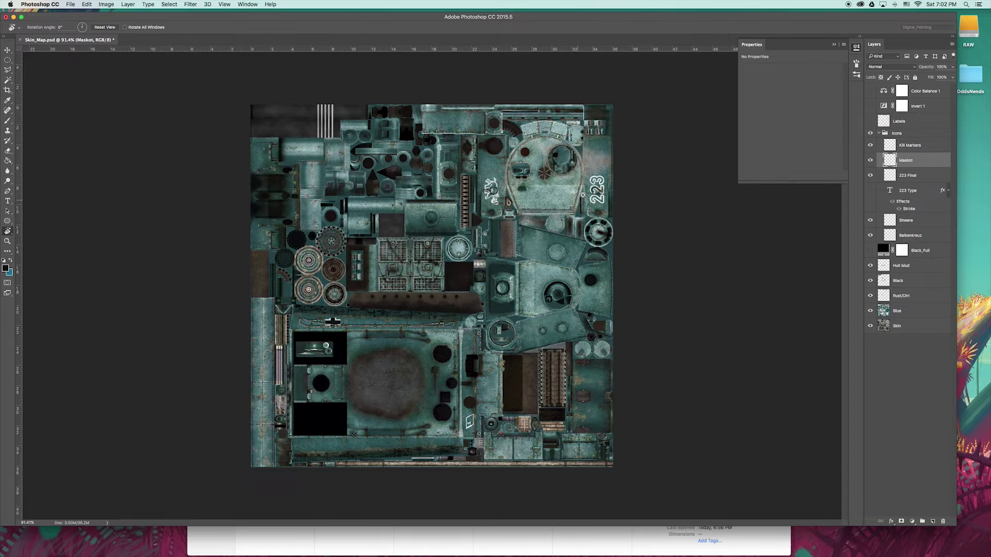
pyautogui.scroll(5, 583, 195)
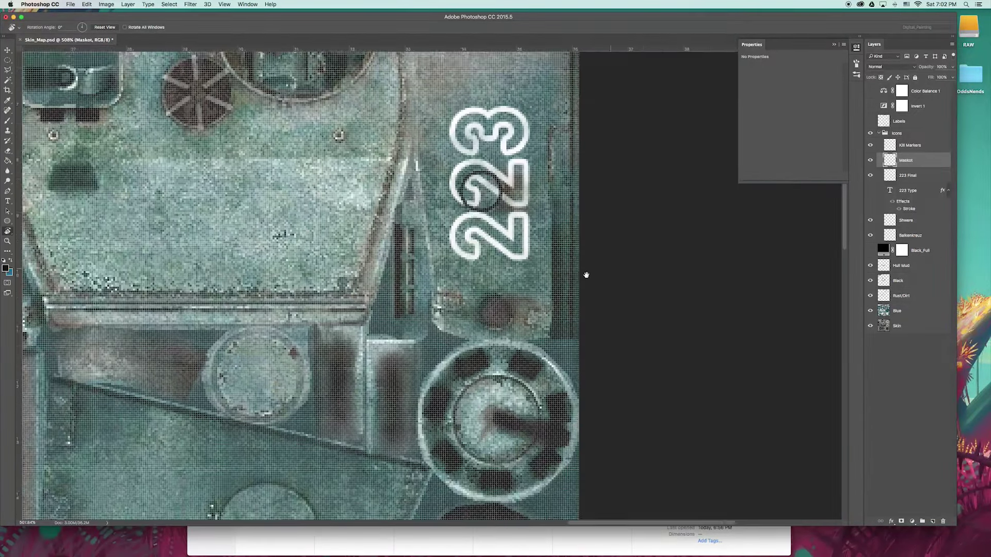
# Step: Pan over to inspect the 223 number, then select the Balkenkreuz layer
pyautogui.moveTo(587, 275); pyautogui.dragTo(483, 276)
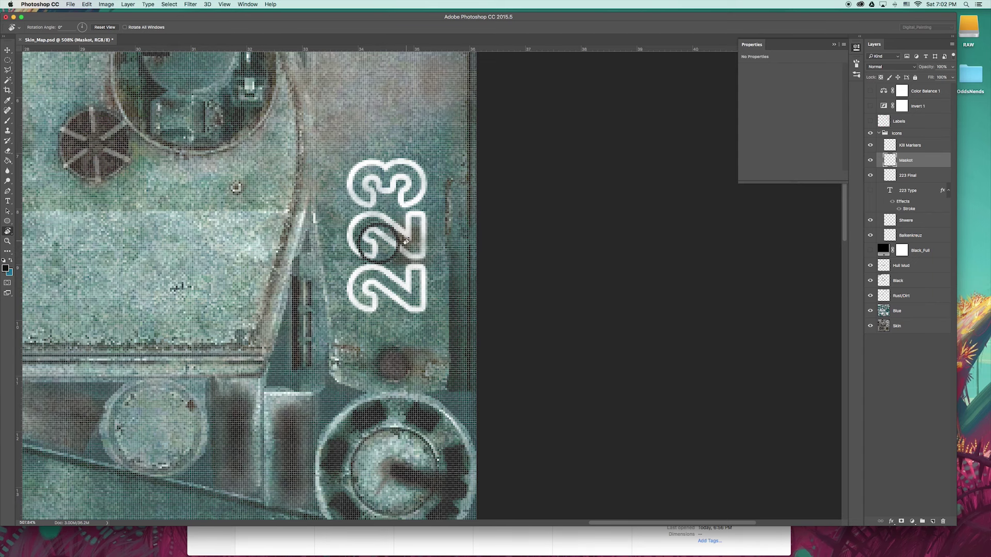
pyautogui.scroll(-5, 406, 241)
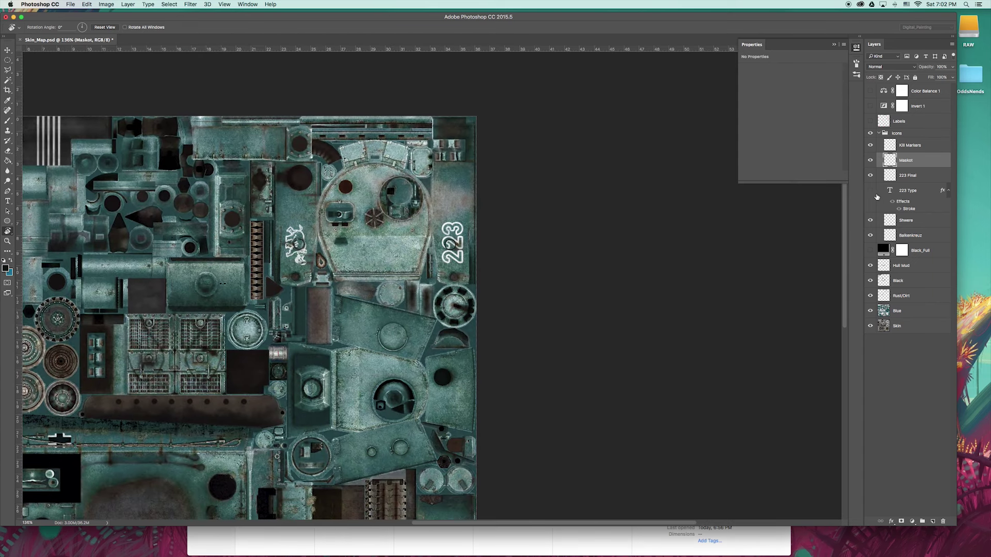
pyautogui.scroll(5, 46, 464)
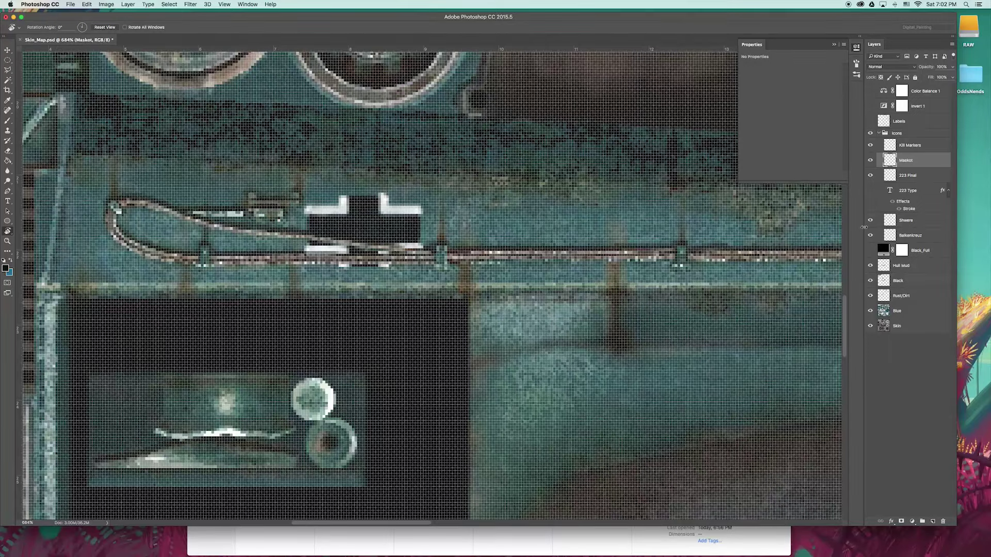
pyautogui.hscroll(-3, 431, 235)
pyautogui.scroll(1, 432, 235)
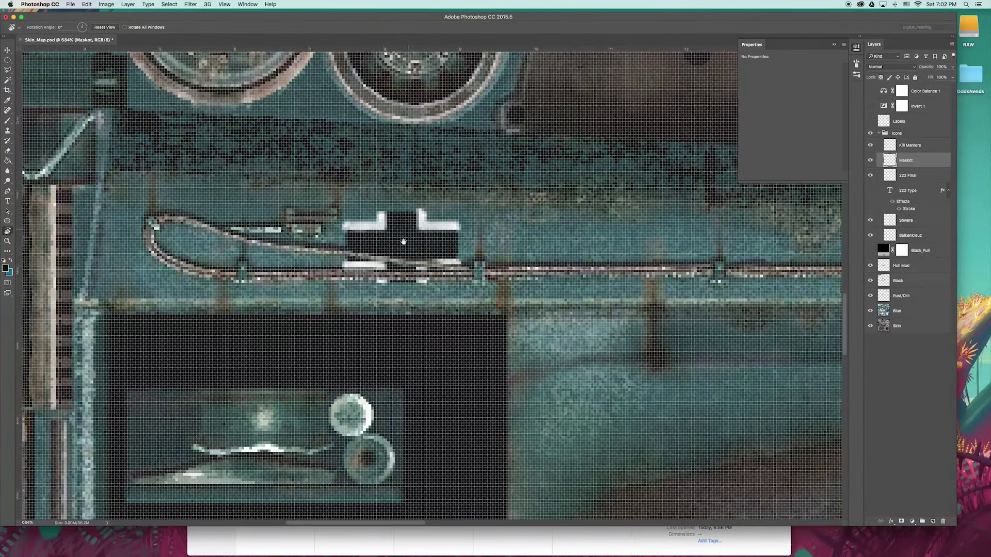
pyautogui.scroll(2, 433, 240)
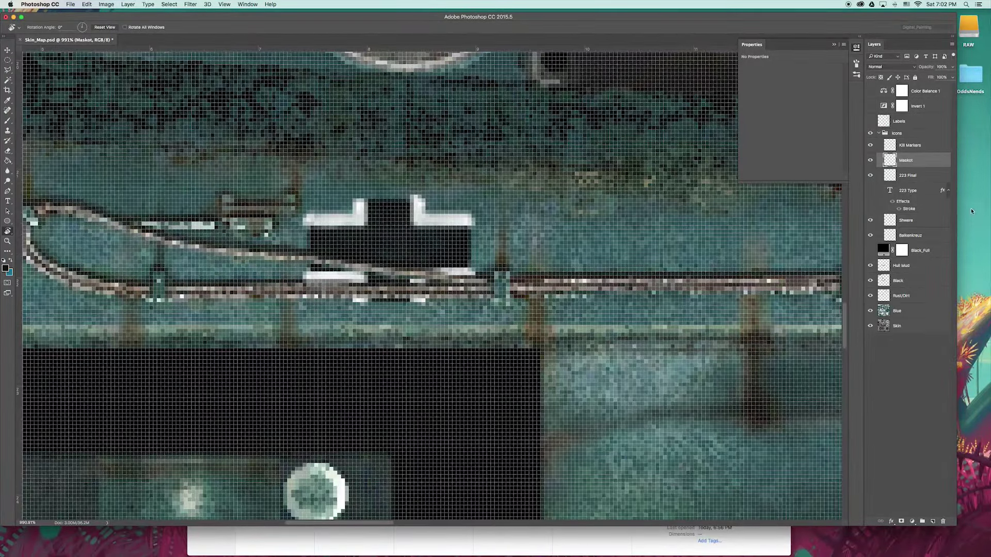
pyautogui.click(910, 236)
pyautogui.scroll(-10, 654, 270)
# Step: Deselect all layers and view the adjustment layer list, closing it without adding one
pyautogui.scroll(1, 654, 270)
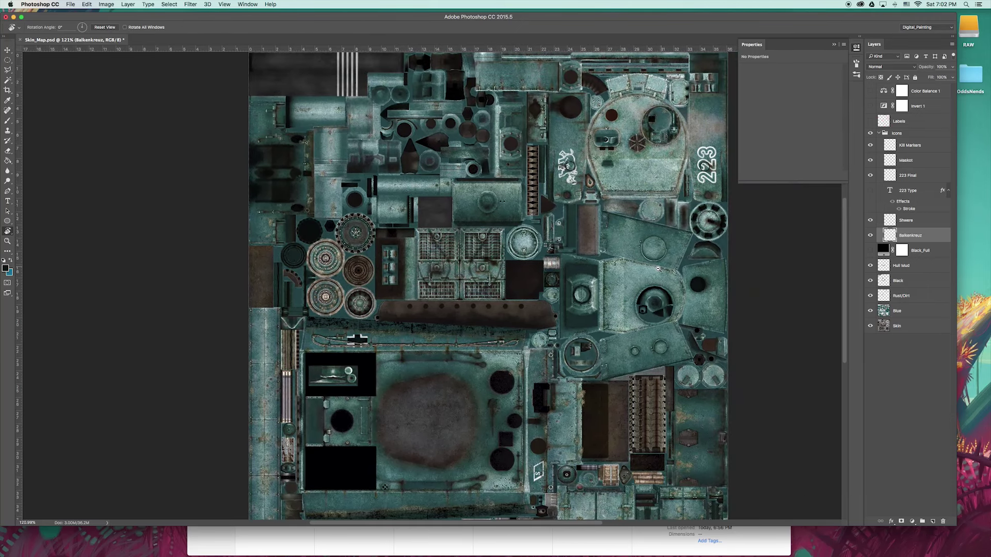
pyautogui.scroll(-1, 655, 270)
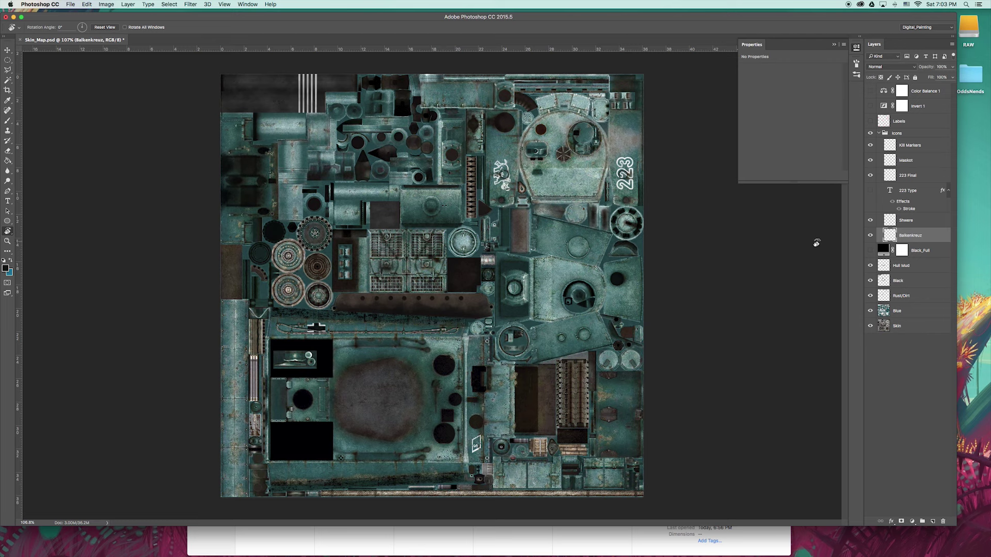
pyautogui.click(912, 433)
pyautogui.click(913, 522)
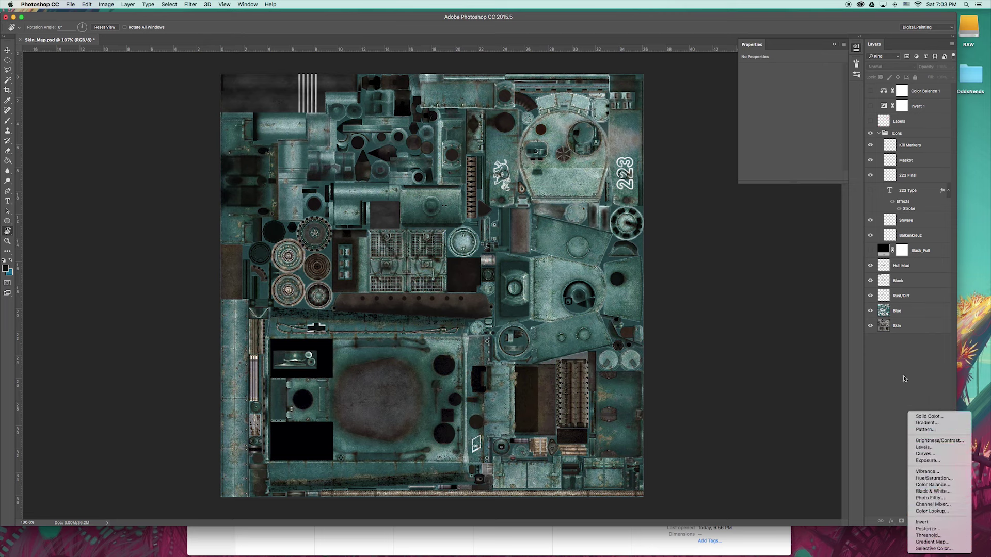
pyautogui.click(910, 402)
# Step: Move Color Balance 1 above Blue, enable it, set Highlights Cyan-Red to +59, and start Save As
pyautogui.click(923, 91)
pyautogui.moveTo(924, 93); pyautogui.dragTo(942, 305)
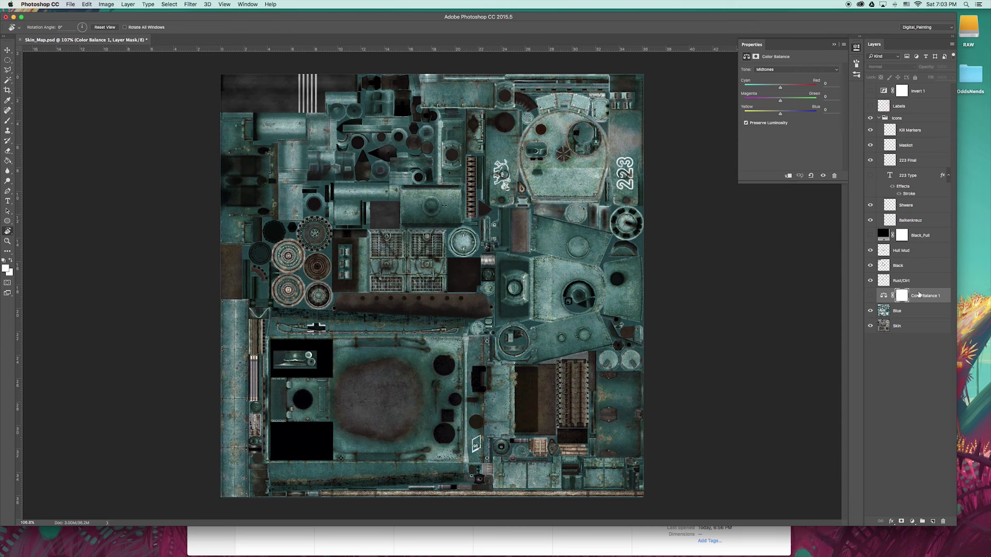
pyautogui.click(870, 296)
pyautogui.click(795, 69)
pyautogui.click(791, 76)
pyautogui.moveTo(797, 87); pyautogui.dragTo(802, 87)
pyautogui.press('v')
pyautogui.press('super+shift+s')
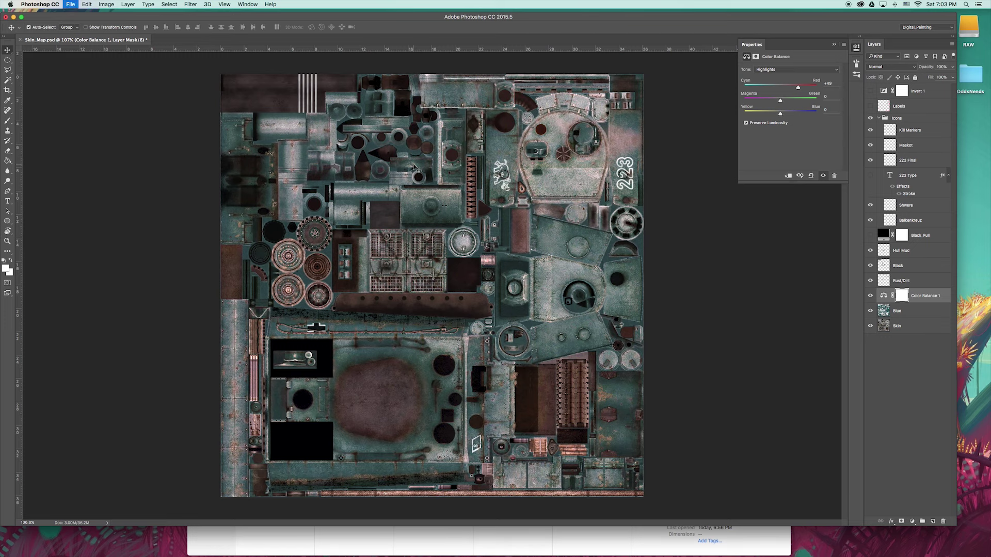
# Step: Save the texture as Skin_Map.dds in DDS format with DXT5 compression and mipmaps
pyautogui.click(474, 466)
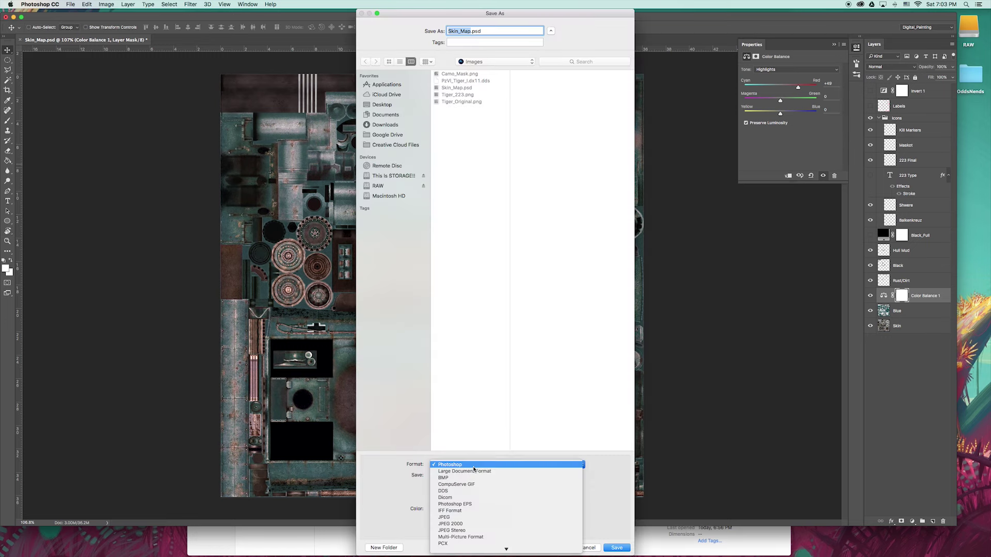
pyautogui.click(474, 491)
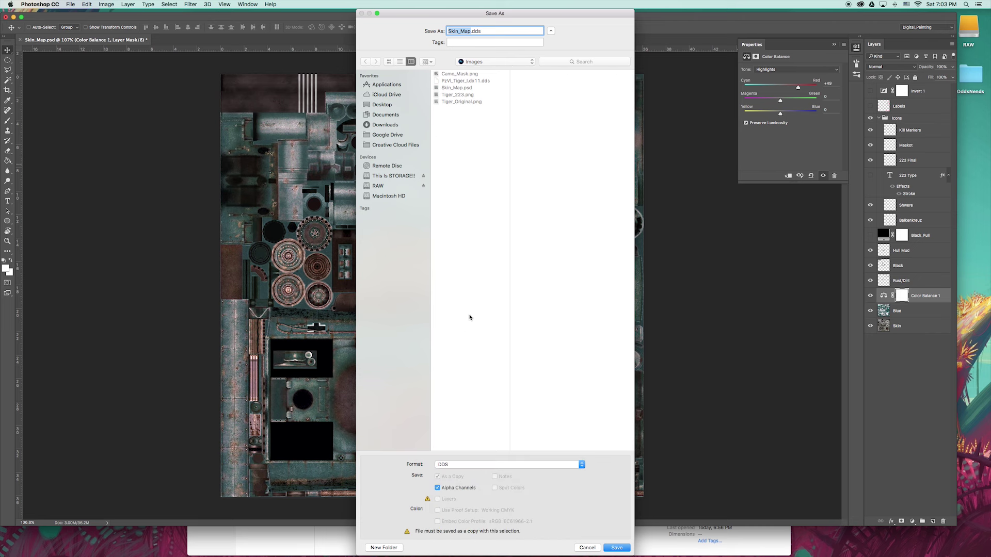
pyautogui.click(617, 547)
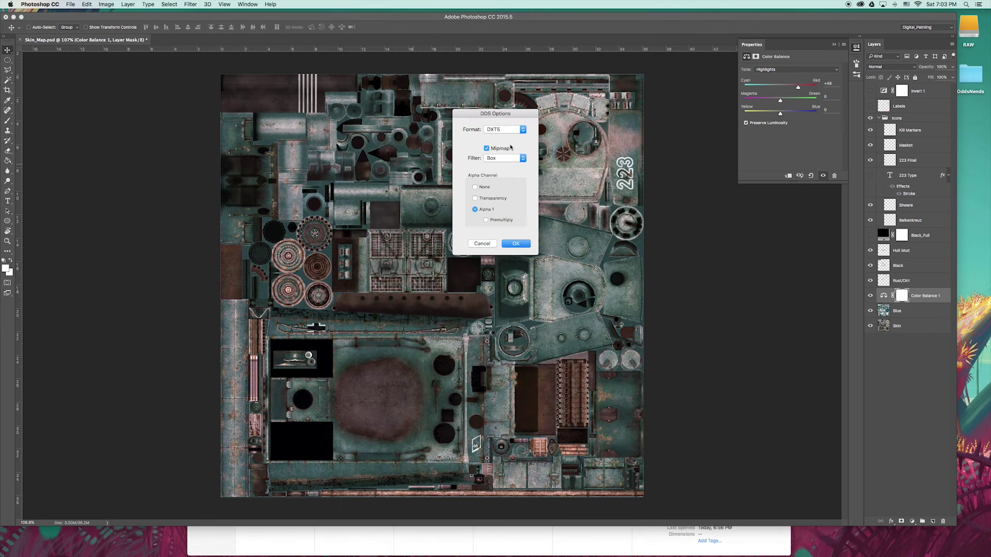
pyautogui.click(515, 246)
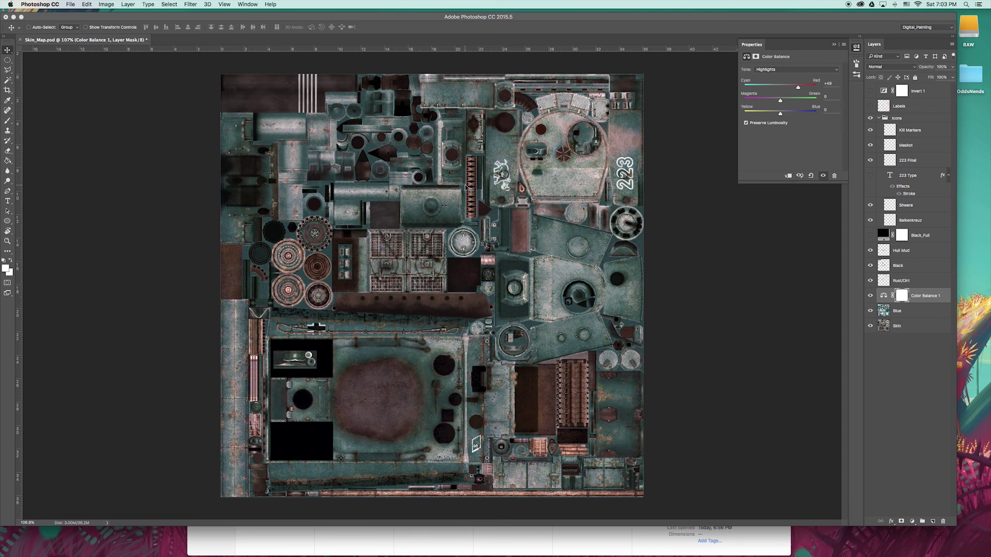
pyautogui.press('super+Tab')
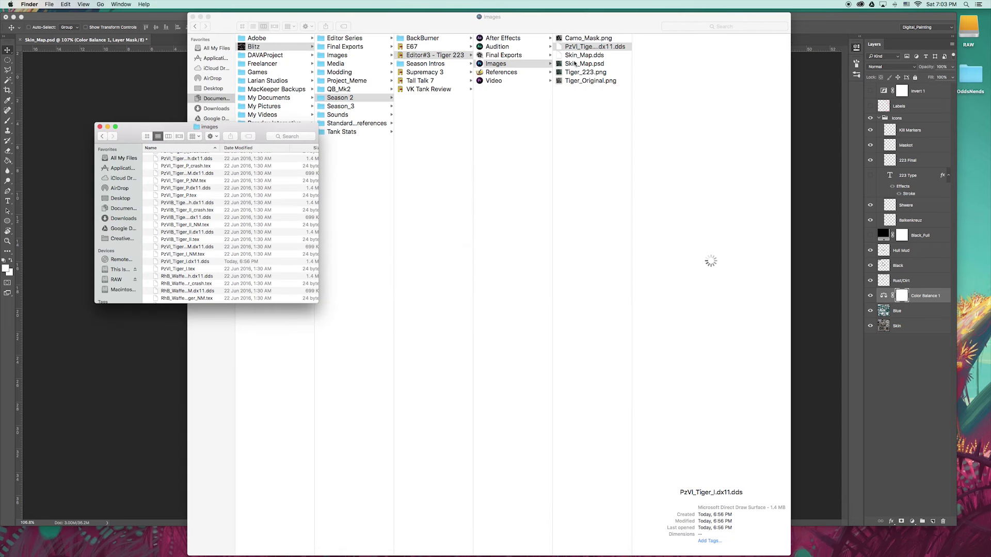
# Step: Rename Skin_Map.dds to the pasted original texture name and authorize with the admin password
pyautogui.click(564, 49)
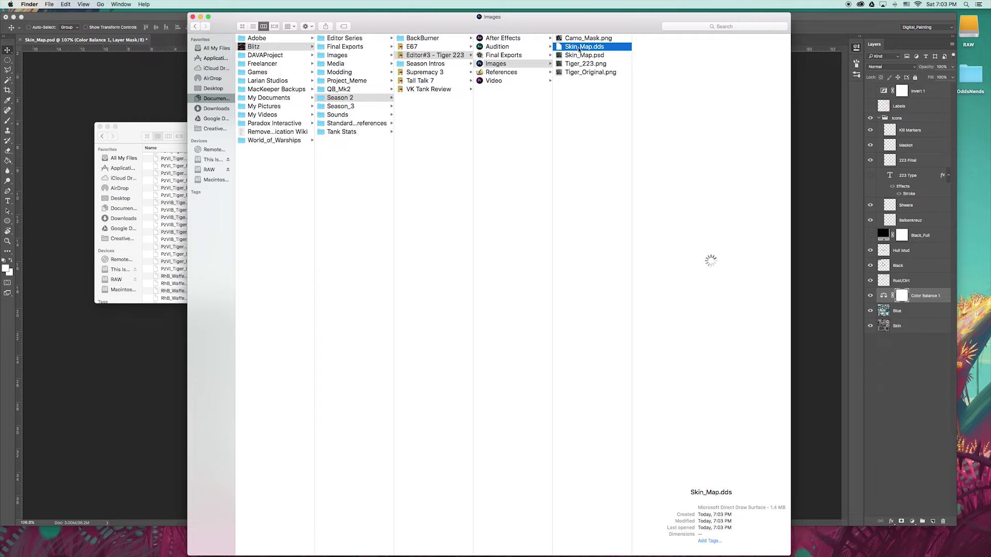
pyautogui.press('Return')
pyautogui.press('super+v')
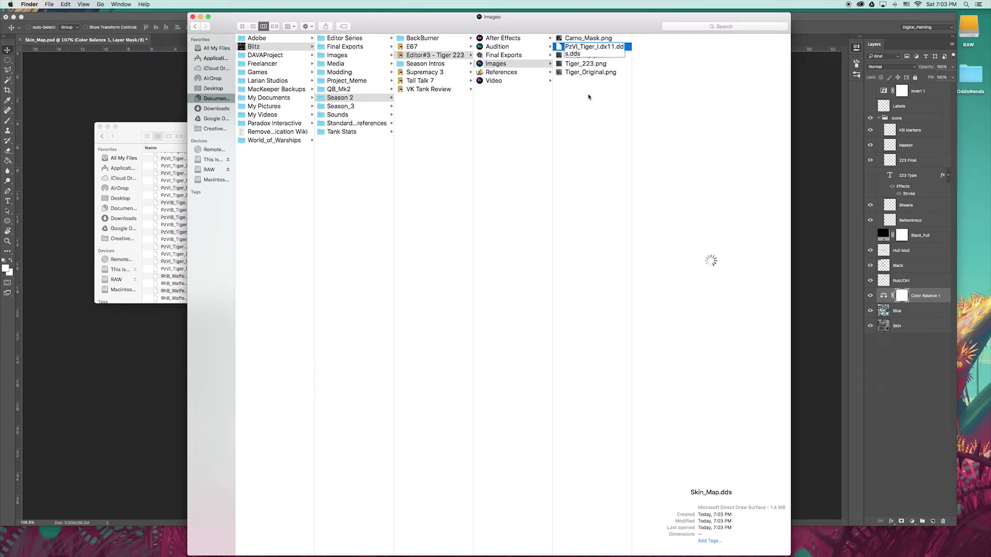
pyautogui.press('Return')
pyautogui.press('super+grave')
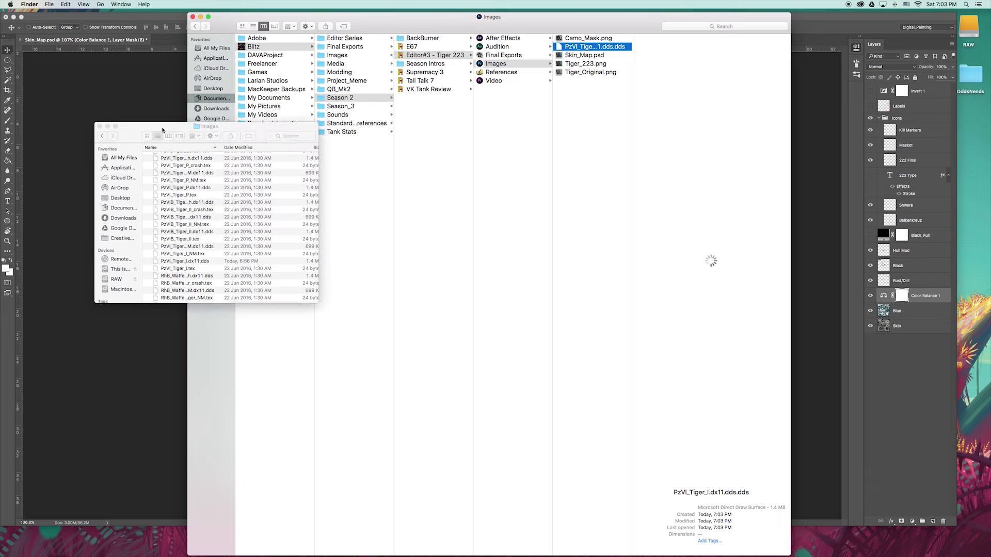
pyautogui.click(558, 48)
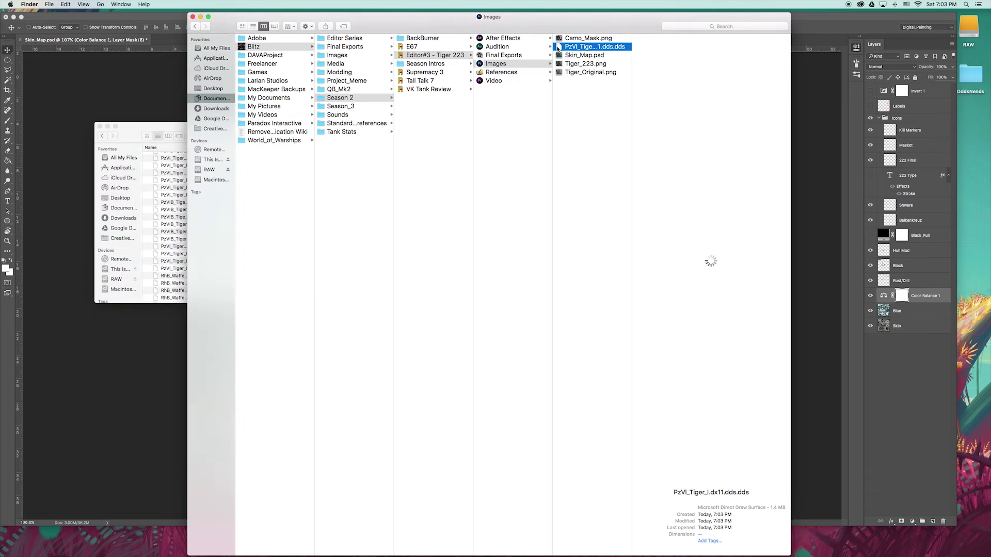
pyautogui.click(132, 135)
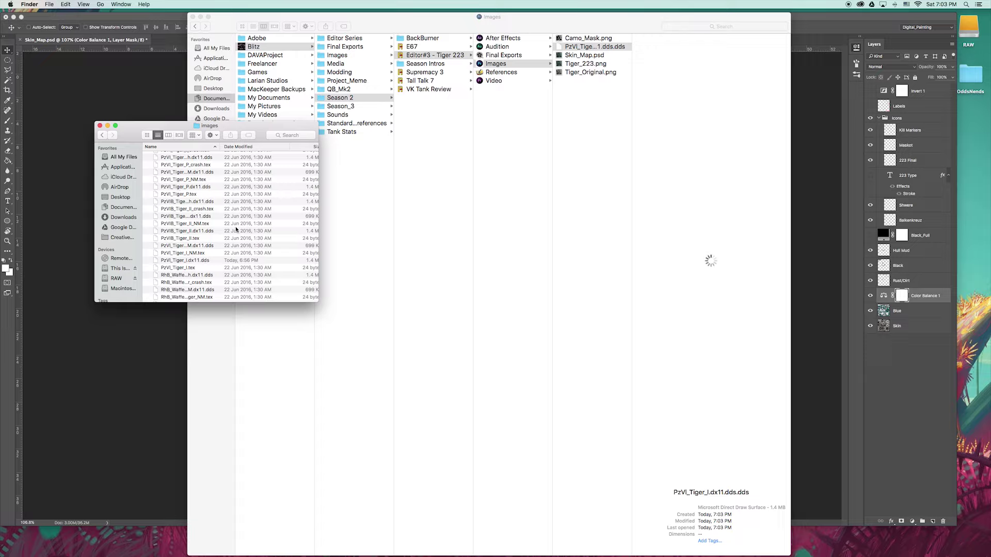
pyautogui.write('••')
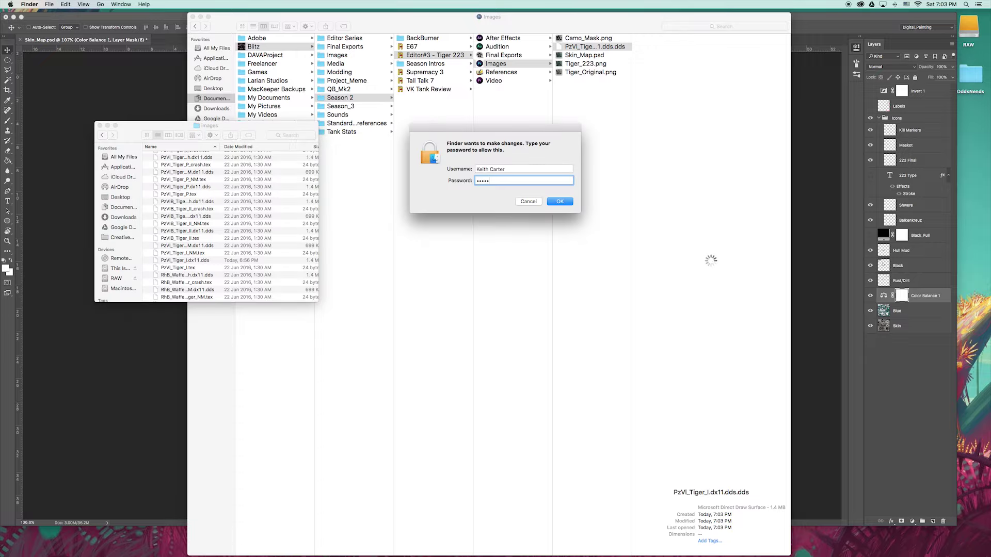
pyautogui.press('Return')
pyautogui.press('super+Tab')
pyautogui.press('super+Tab')
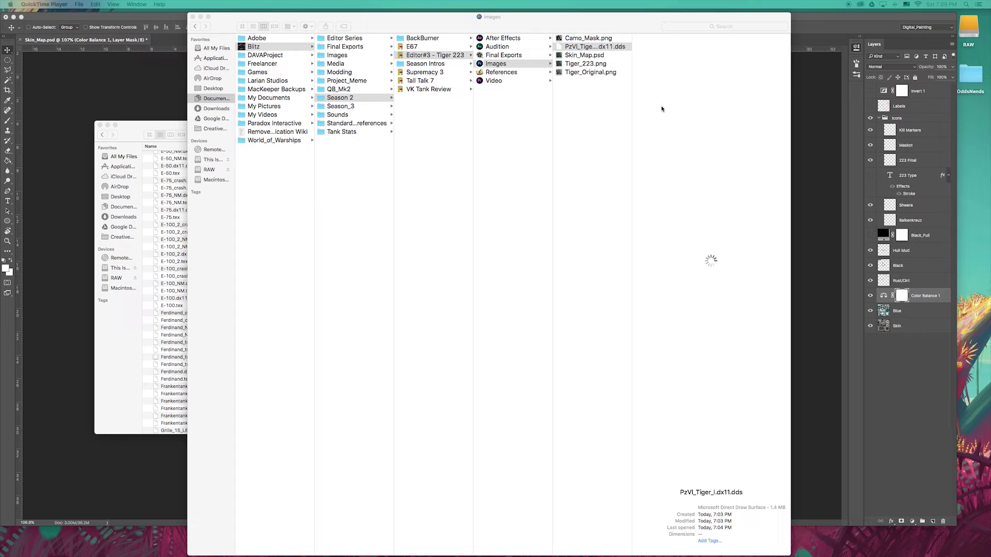
# Step: Correct the texture's file name to PzVI_Tiger_I.dx11.dds
pyautogui.click(593, 27)
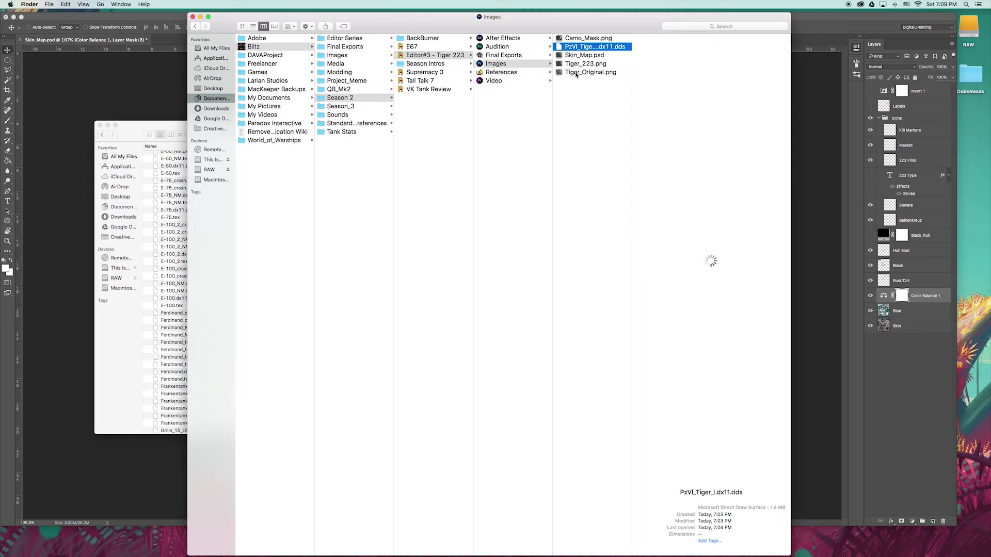
pyautogui.click(574, 50)
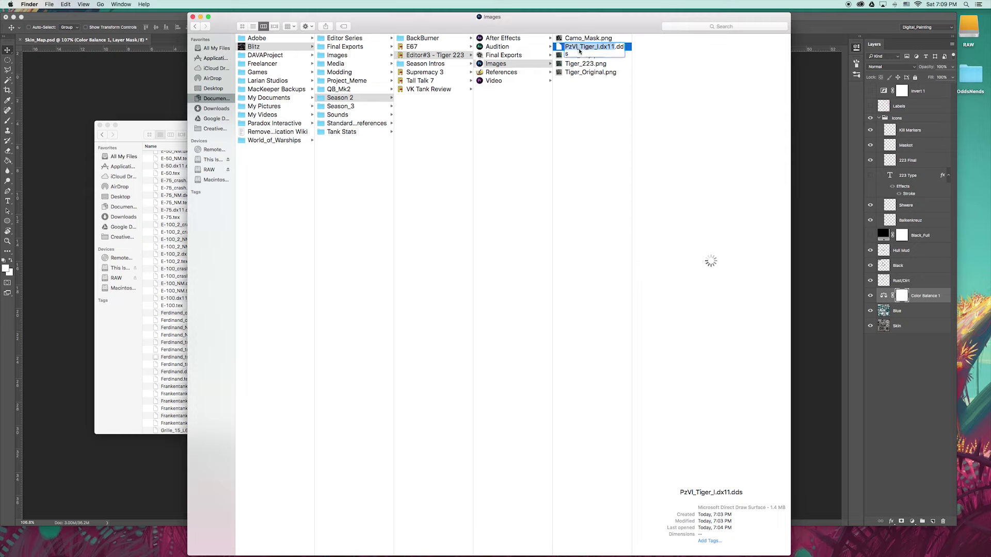
pyautogui.press('Right')
pyautogui.write('.dds')
pyautogui.press('BackSpace')
pyautogui.press('BackSpace')
pyautogui.press('BackSpace')
pyautogui.press('BackSpace')
pyautogui.click(611, 96)
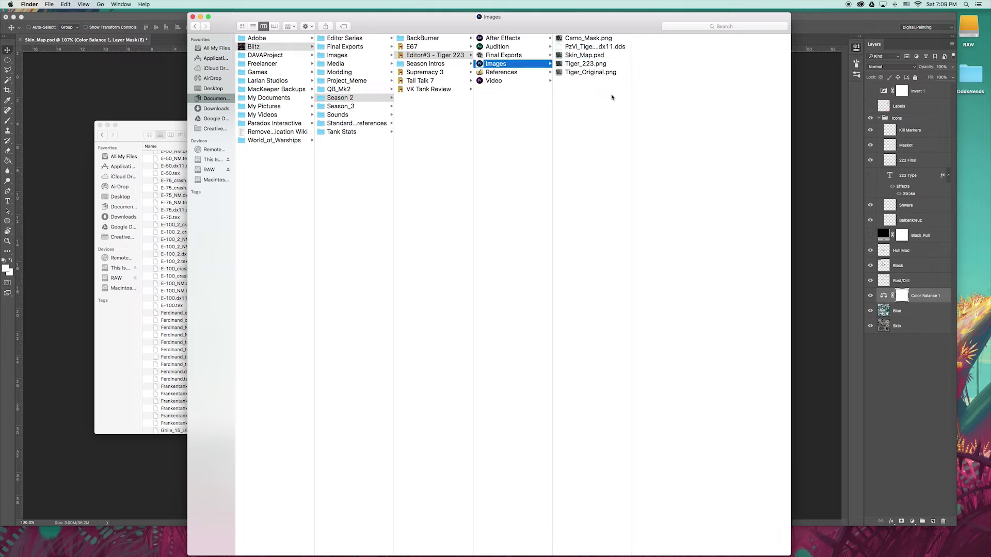
# Step: Move PzVI_Tiger_I.dx11.dds into the game's images folder, replacing the original with the admin password
pyautogui.click(587, 49)
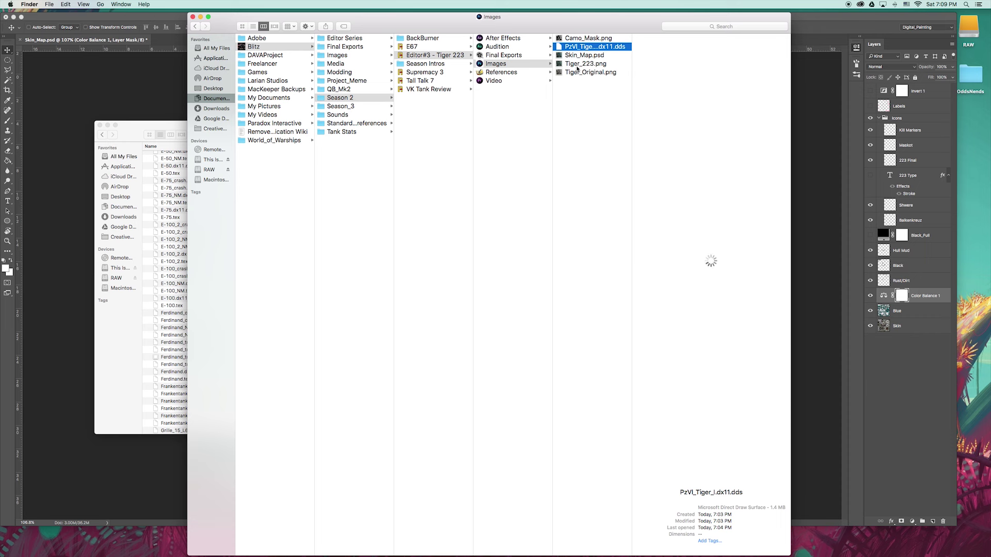
pyautogui.click(156, 127)
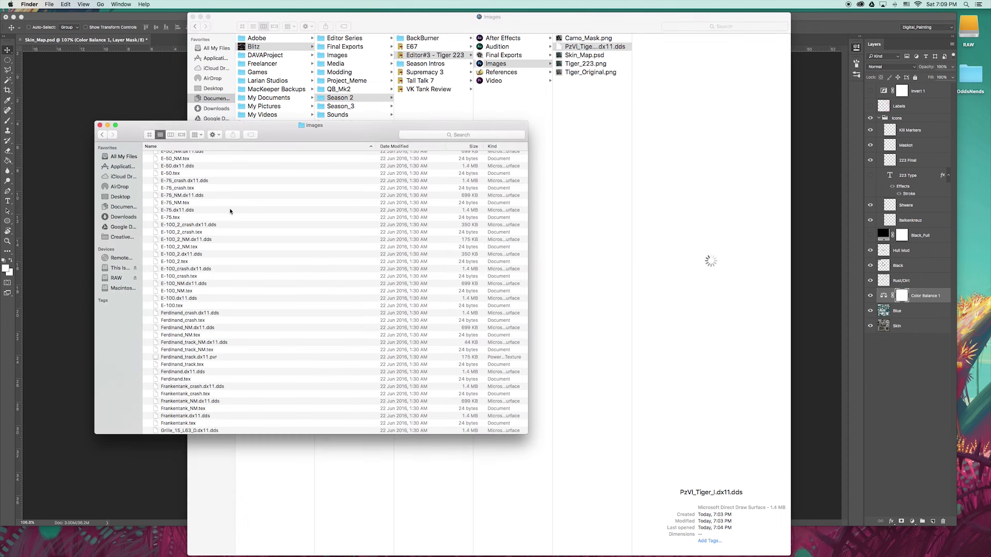
pyautogui.press('super+alt+v')
pyautogui.click(569, 50)
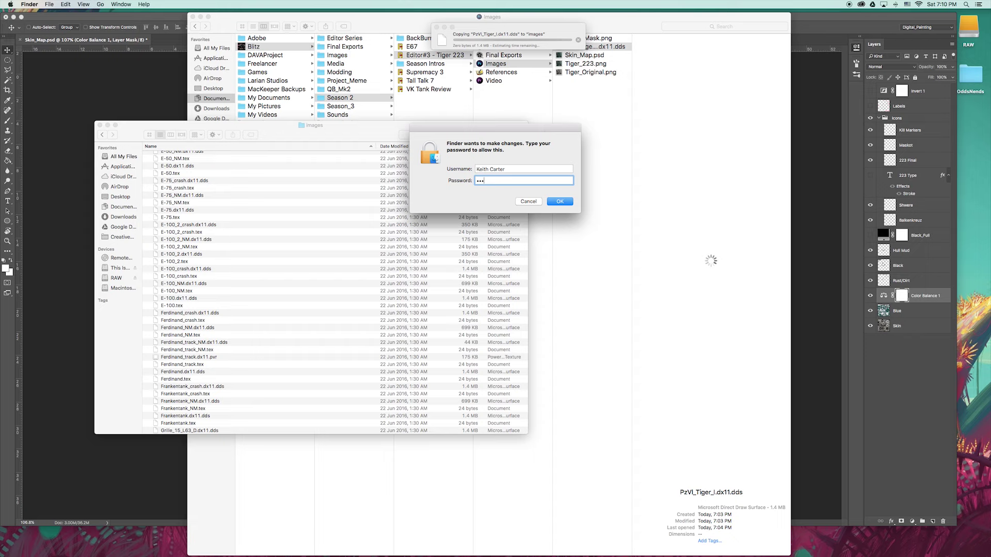
pyautogui.press('Return')
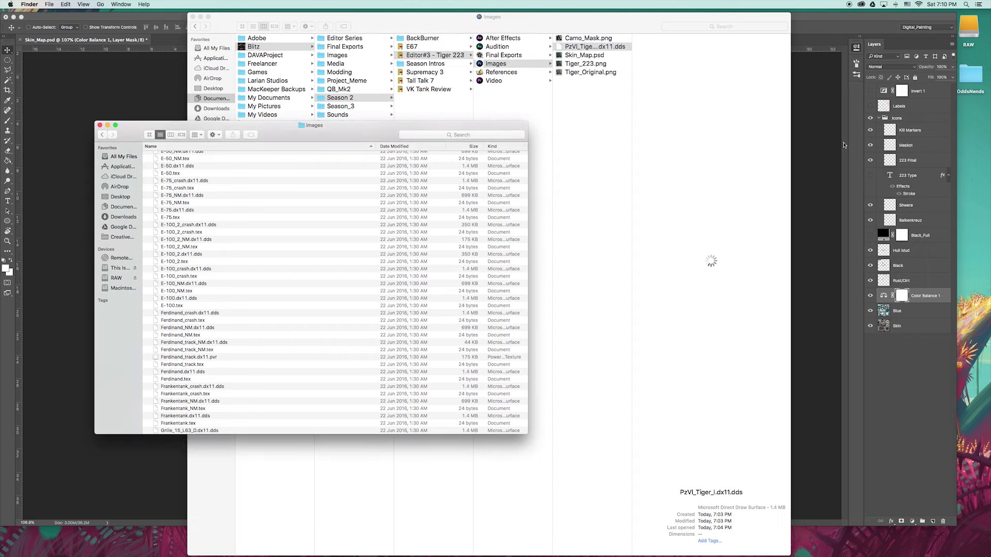
pyautogui.press('super+Tab')
pyautogui.press('super+Tab')
pyautogui.press('super+Tab')
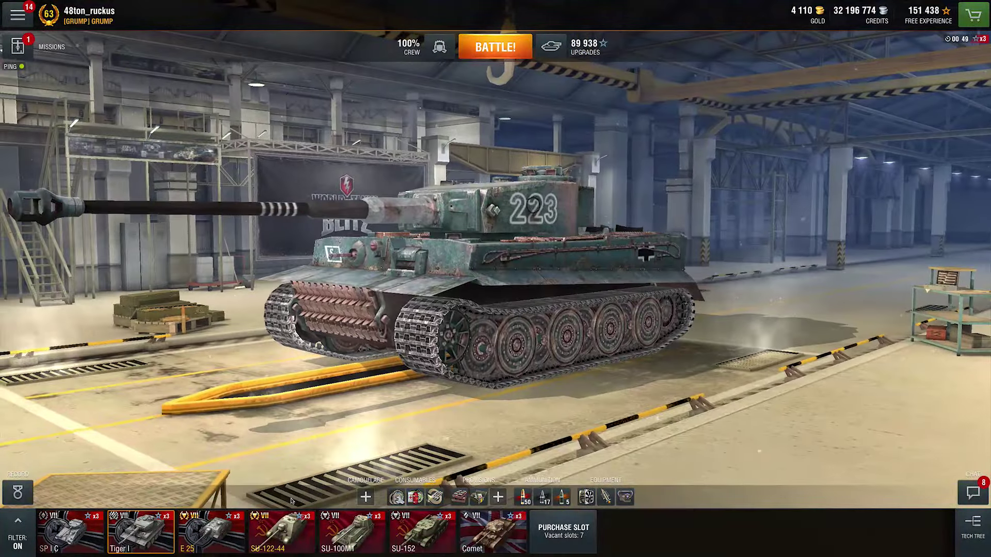
# Step: Reload the blue 223 Tiger I via the E 25, then preview the Cedar Woodland and Willpower camouflages
pyautogui.click(211, 534)
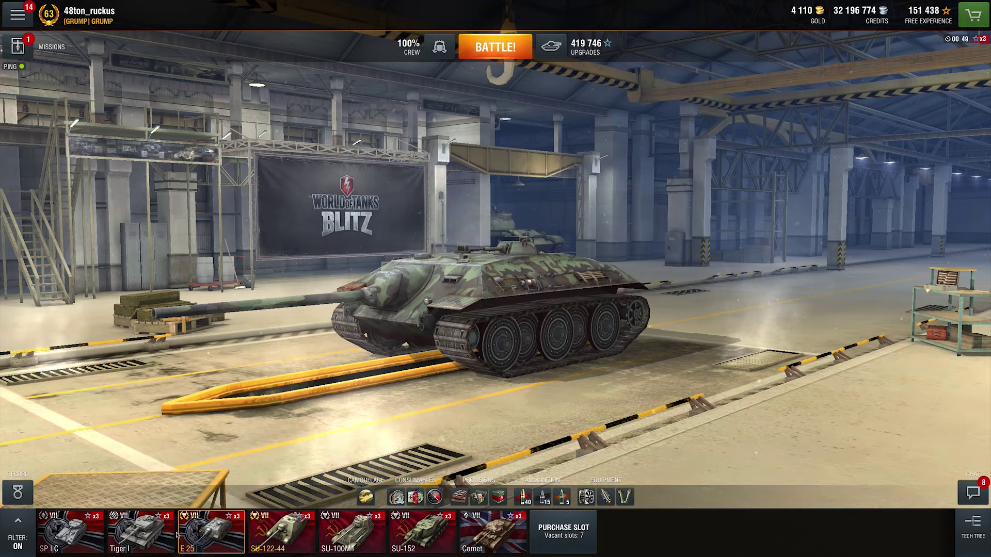
pyautogui.click(152, 535)
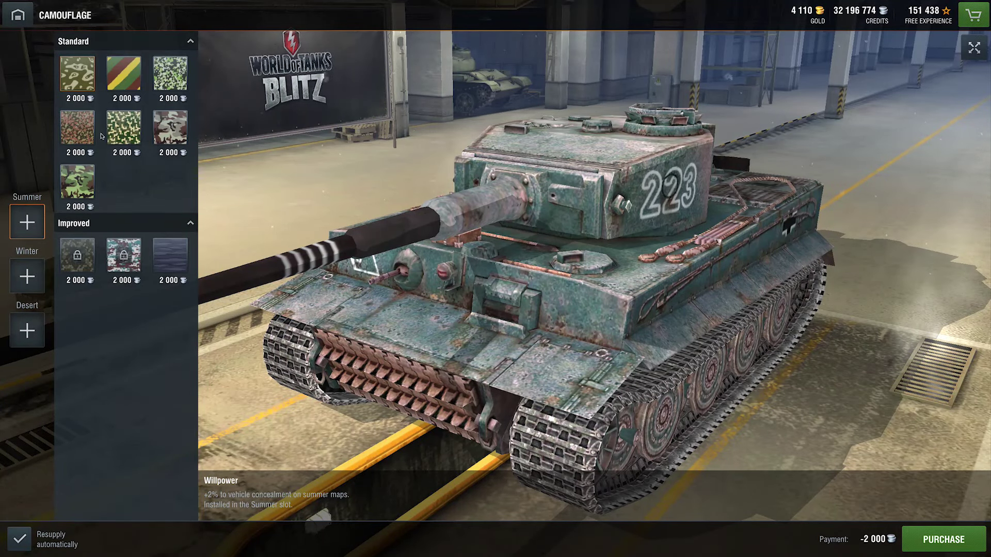
pyautogui.click(124, 127)
pyautogui.click(122, 83)
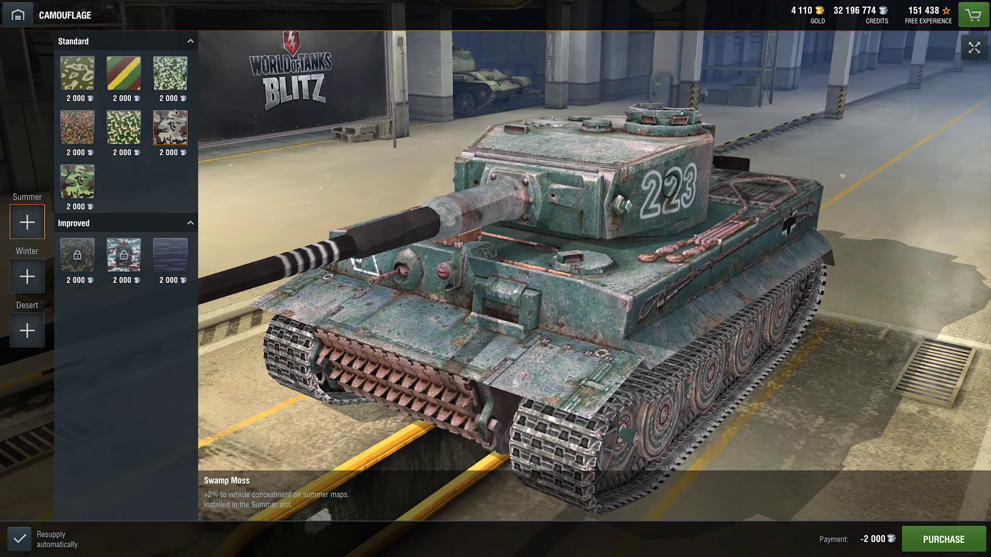
pyautogui.click(77, 74)
# Step: Preview the Swamp Moss and Uneven Boulder camouflages, then return to the garage and Finder
pyautogui.click(77, 127)
pyautogui.click(124, 127)
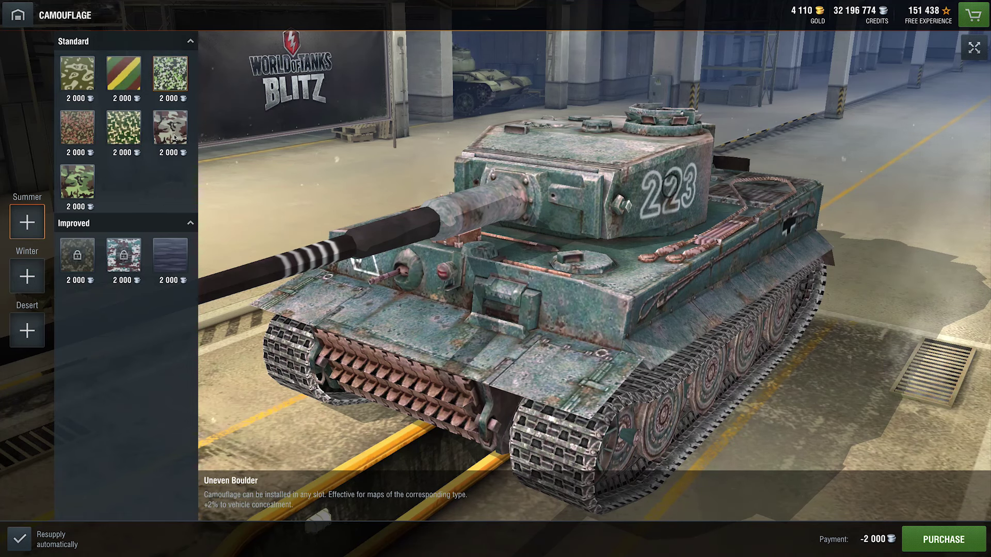
pyautogui.click(171, 127)
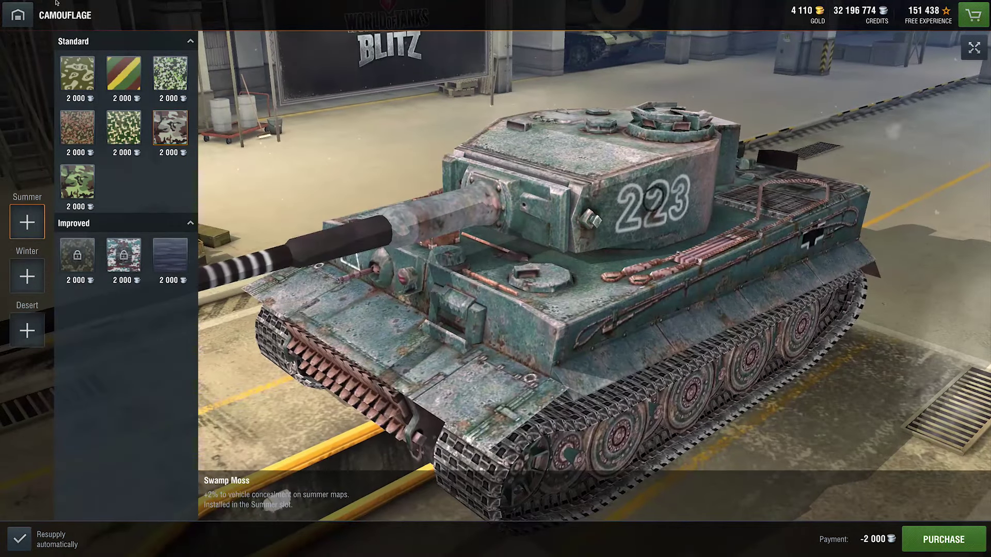
pyautogui.click(18, 15)
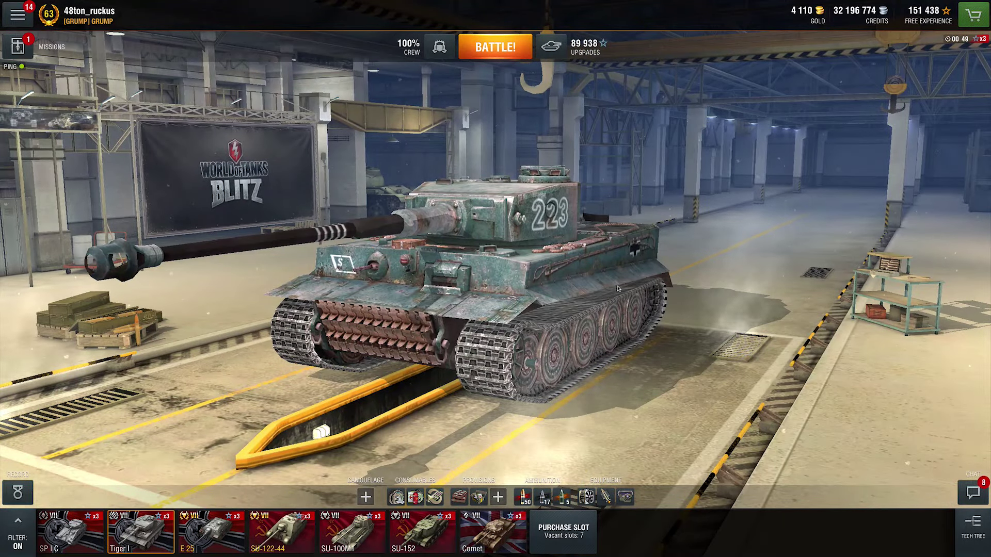
pyautogui.press('super+Tab')
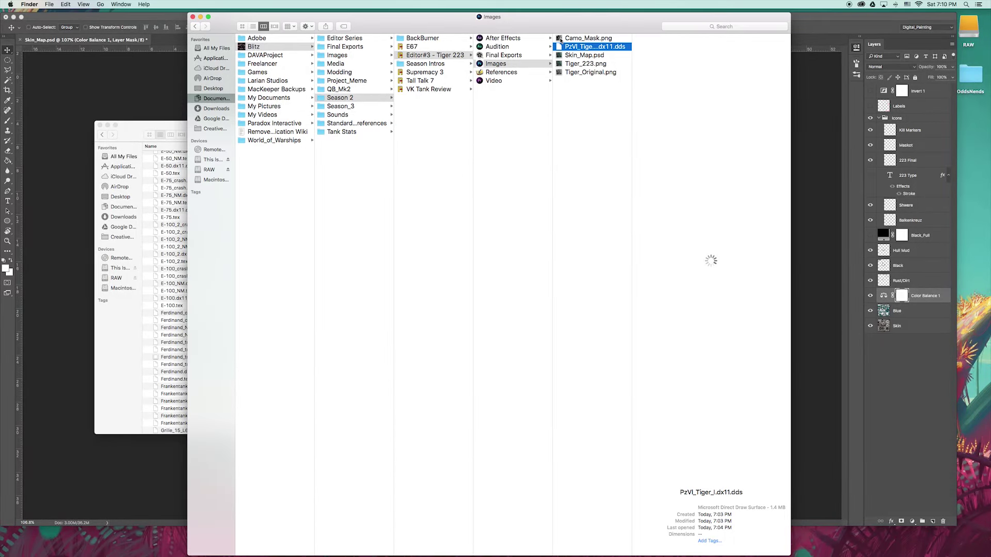
# Step: Navigate the game's images folder window up to the Tanks folder
pyautogui.click(578, 38)
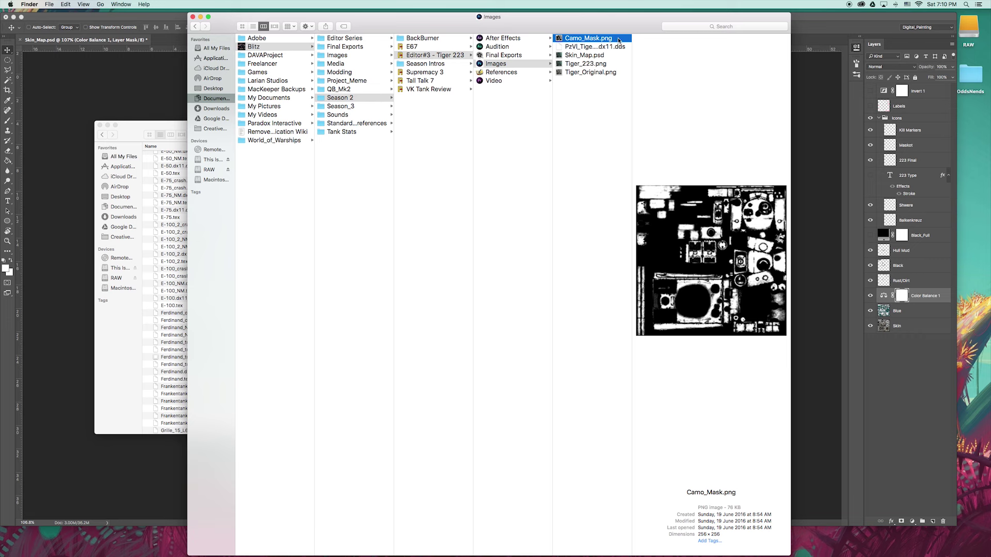
pyautogui.click(124, 148)
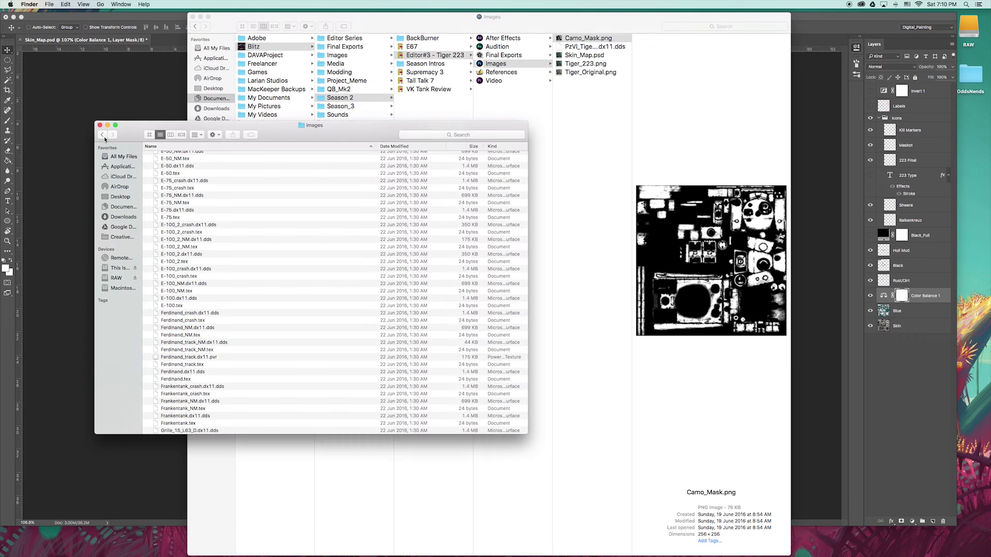
pyautogui.click(103, 135)
pyautogui.scroll(5, 222, 333)
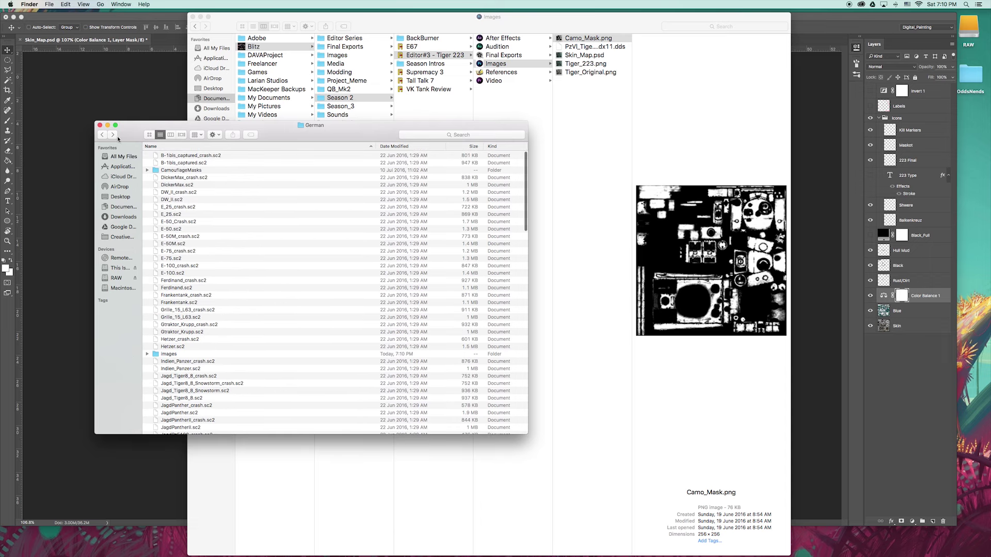
pyautogui.click(102, 134)
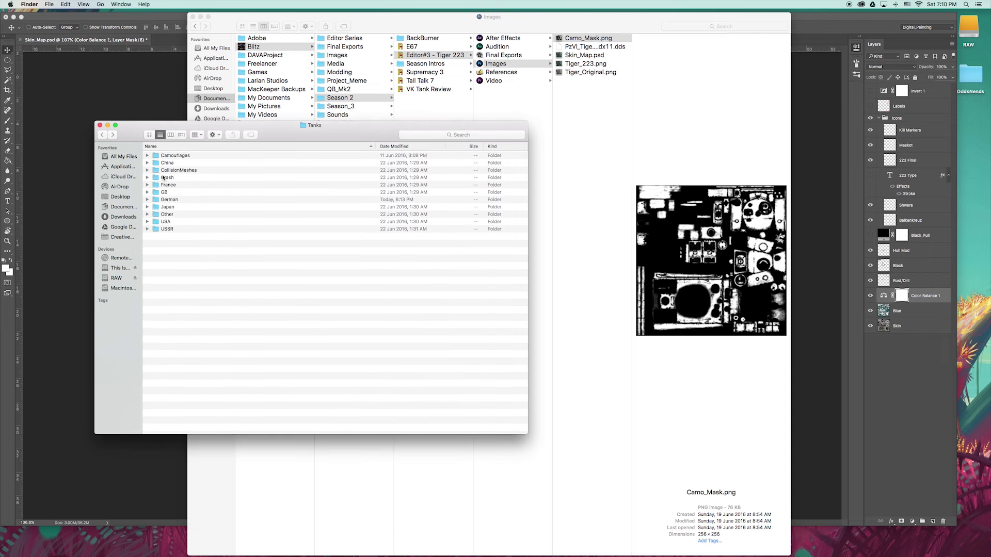
# Step: Open German > CamouflageMasks, then open Camo_Mask.png from the Images folder in Preview
pyautogui.doubleClick(153, 201)
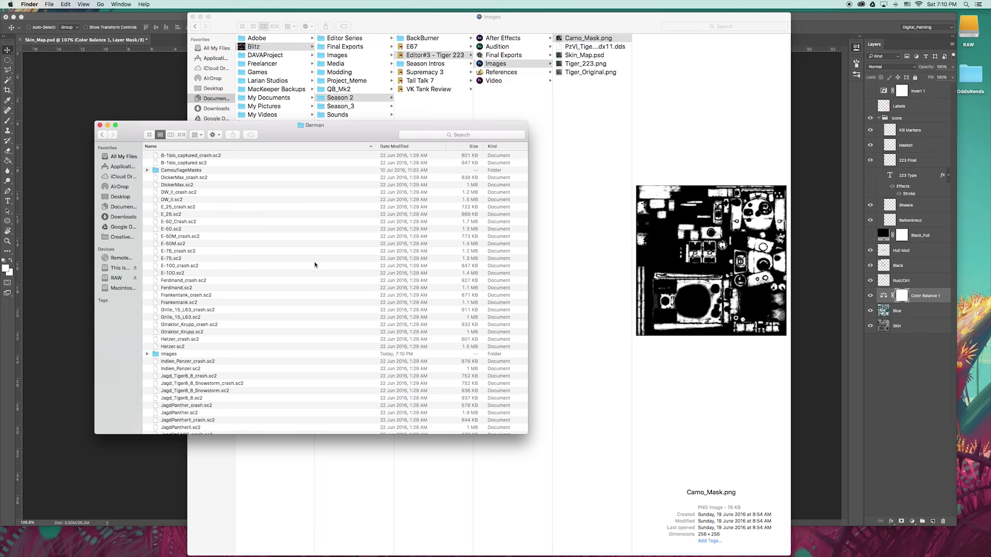
pyautogui.doubleClick(159, 170)
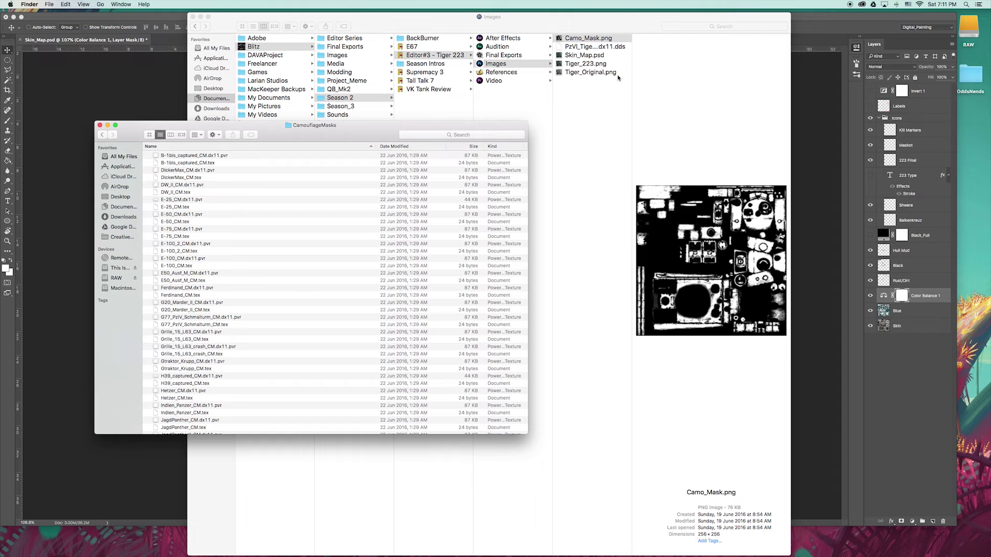
pyautogui.click(573, 39)
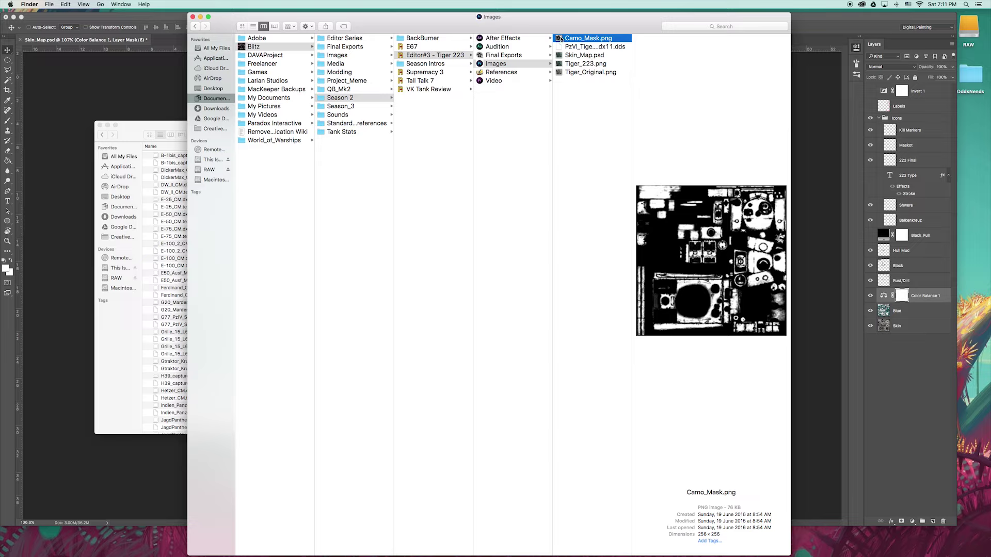
pyautogui.doubleClick(560, 38)
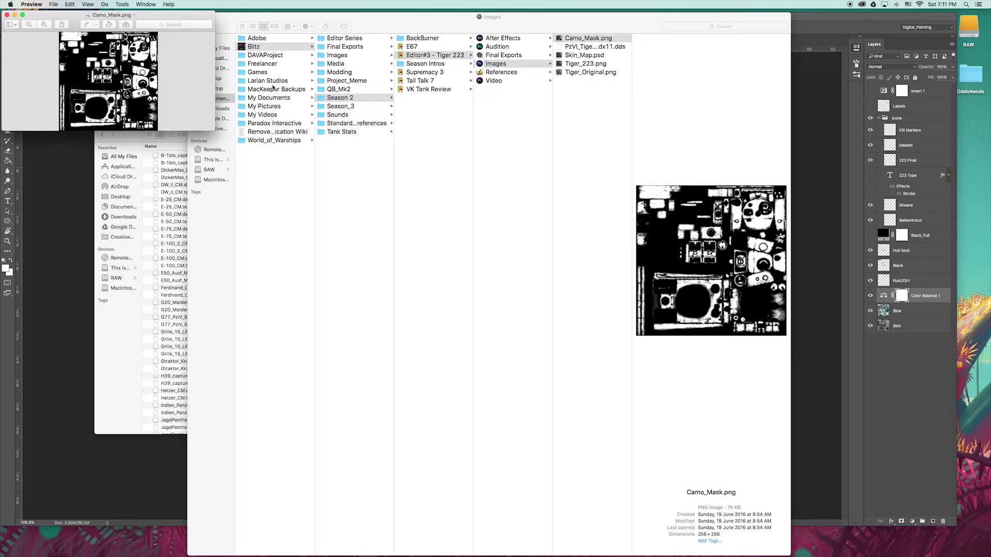
# Step: Enlarge the Preview window to view Camo_Mask.png big, then return to Skin_Map.psd in Photoshop
pyautogui.moveTo(212, 130); pyautogui.dragTo(731, 478)
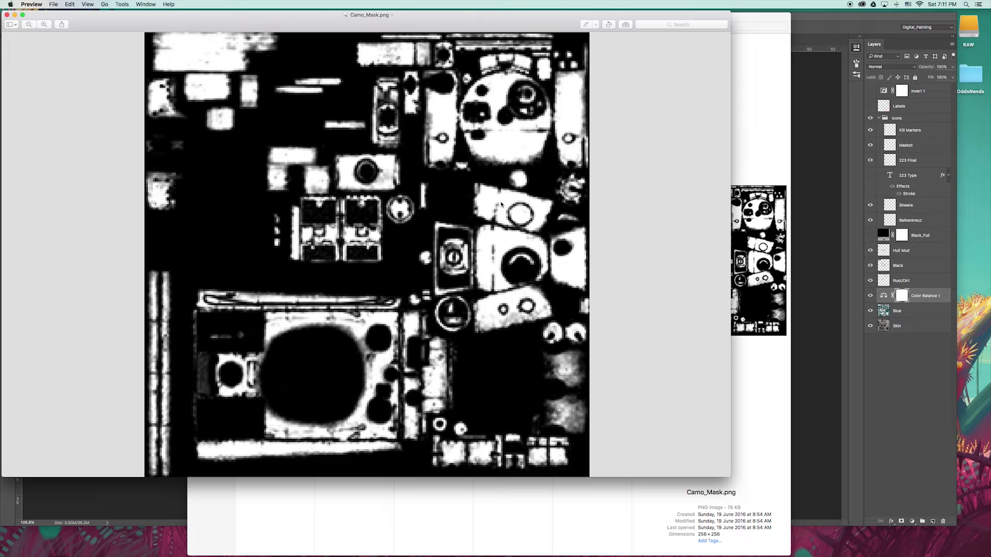
pyautogui.click(106, 516)
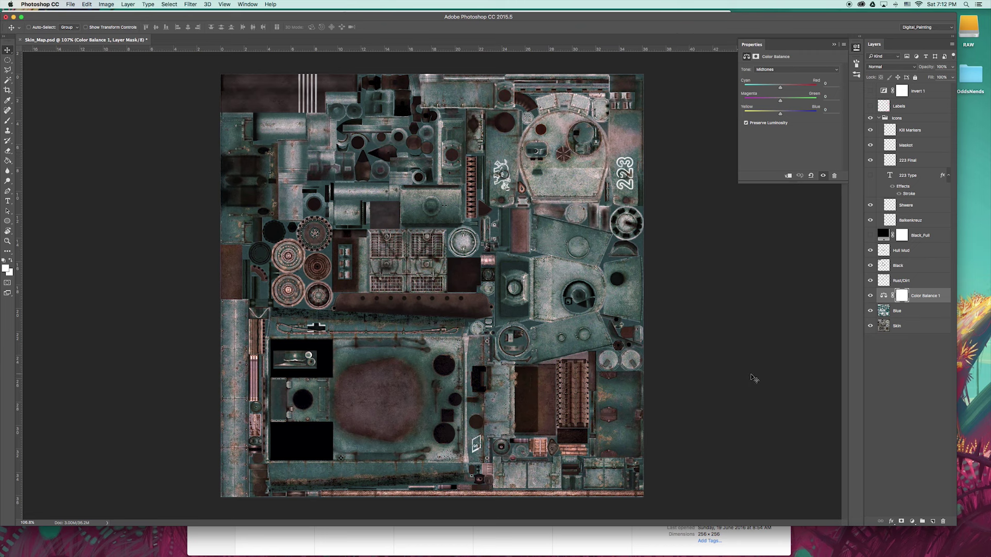
# Step: Switch to Finder and bring forward the CamouflageMasks window listing the .dx11.pvr and .tex masks
pyautogui.press('super+Tab')
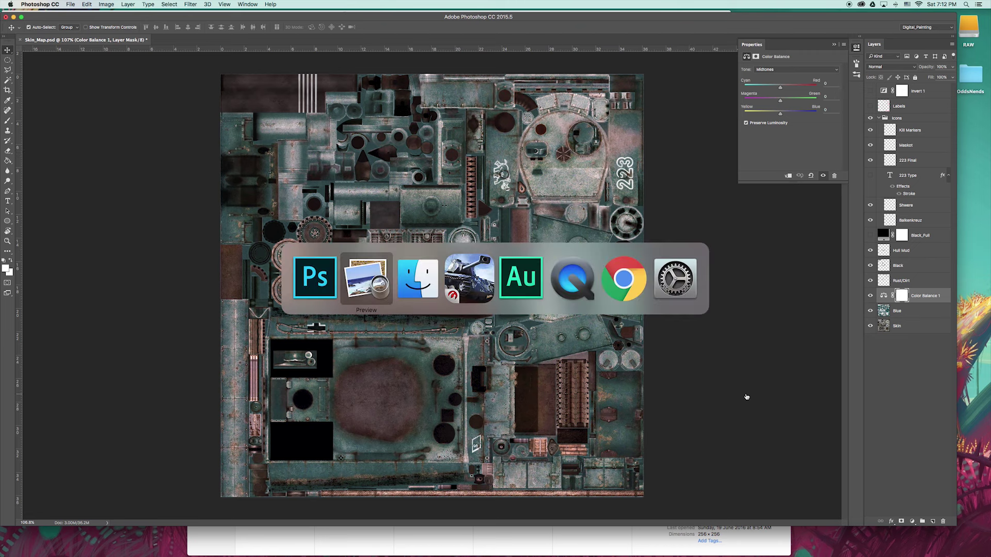
pyautogui.press('super+Tab')
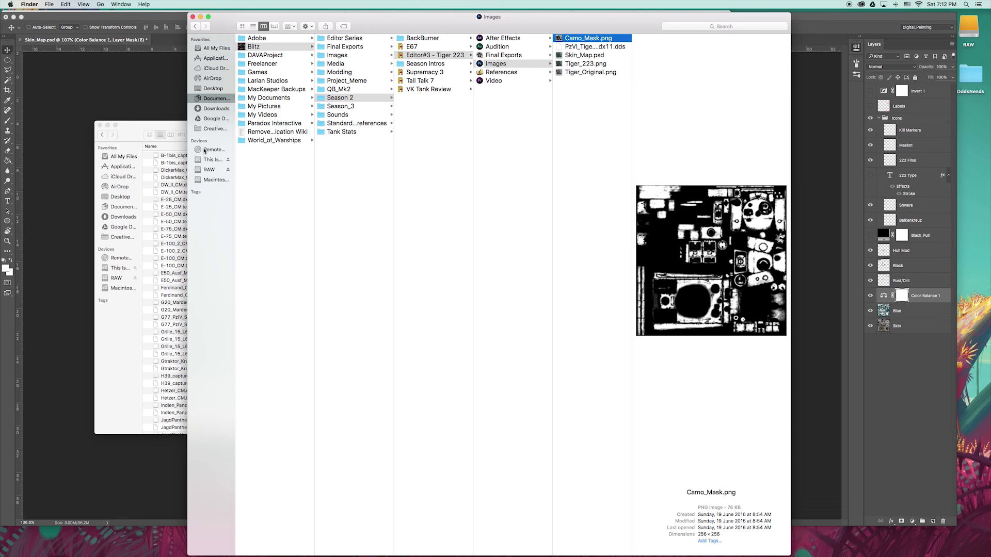
pyautogui.click(161, 125)
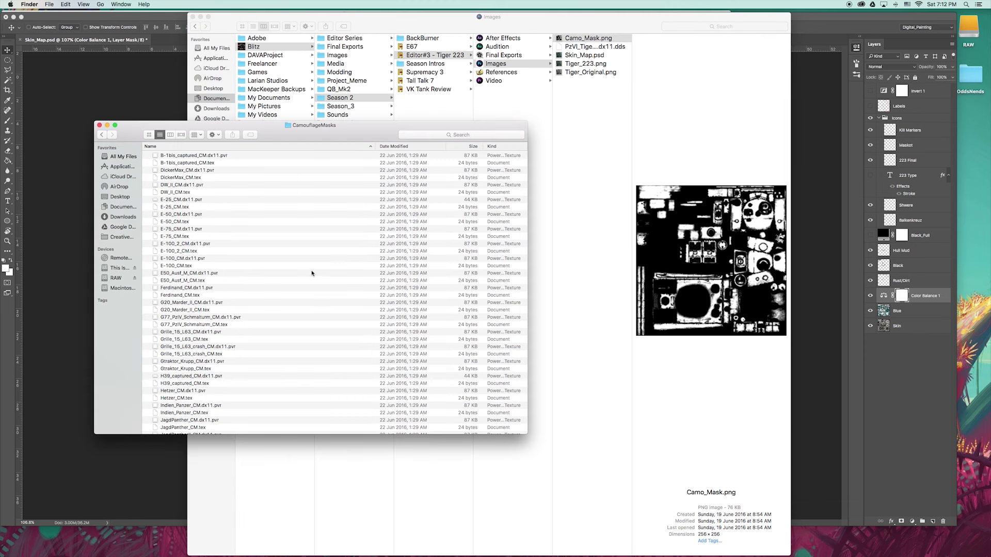
# Step: Apply the Honor of a Nation camouflage to the blue 223 Tiger I in the game
pyautogui.press('super+Tab')
pyautogui.press('super+Tab')
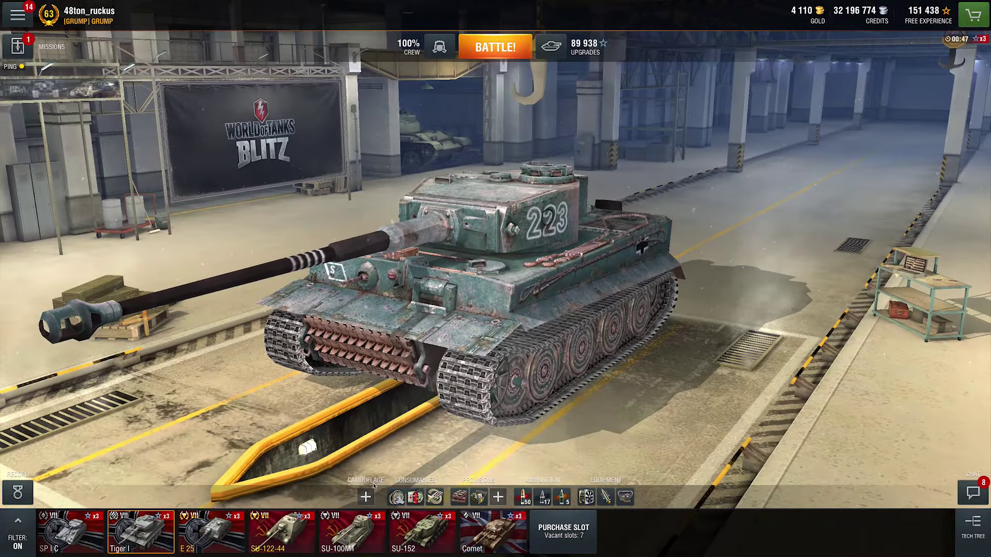
pyautogui.click(367, 498)
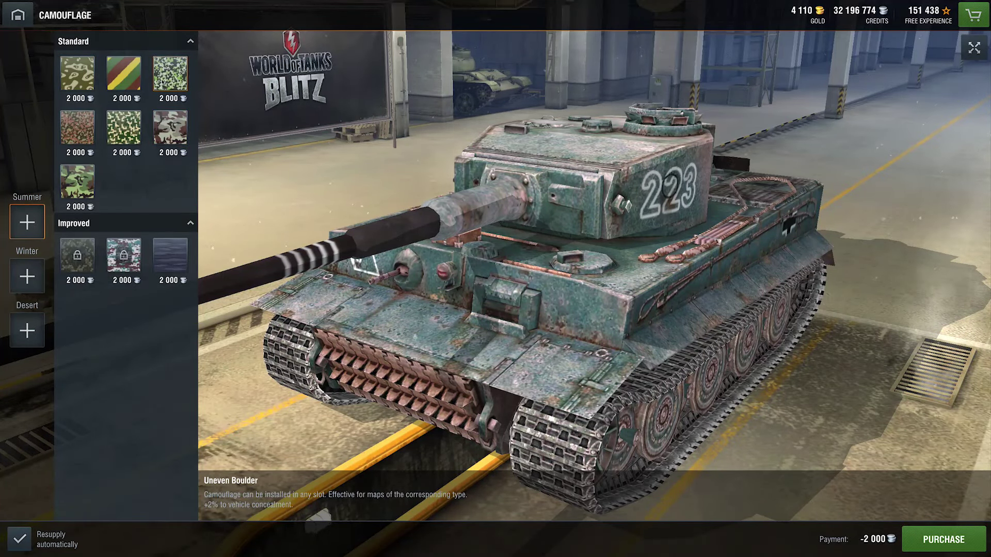
pyautogui.click(123, 73)
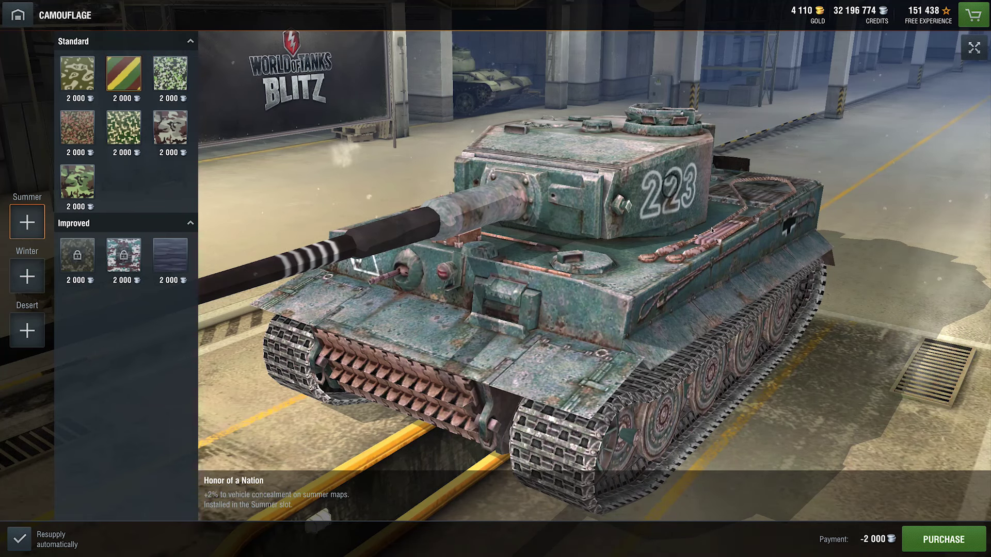
# Step: Orbit the tank to view its side, front-left and top, then return to Photoshop
pyautogui.moveTo(640, 287); pyautogui.dragTo(692, 245)
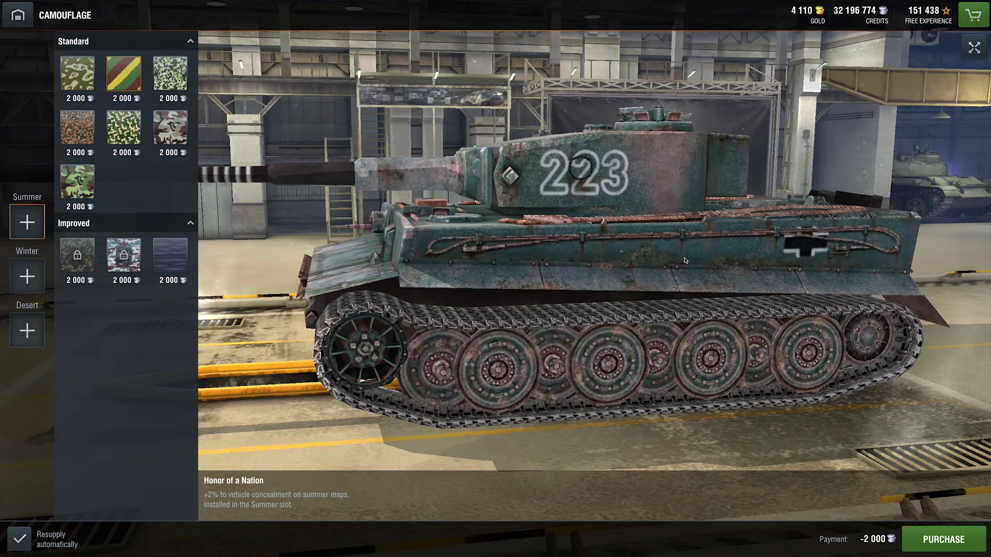
pyautogui.moveTo(799, 293); pyautogui.dragTo(190, 107)
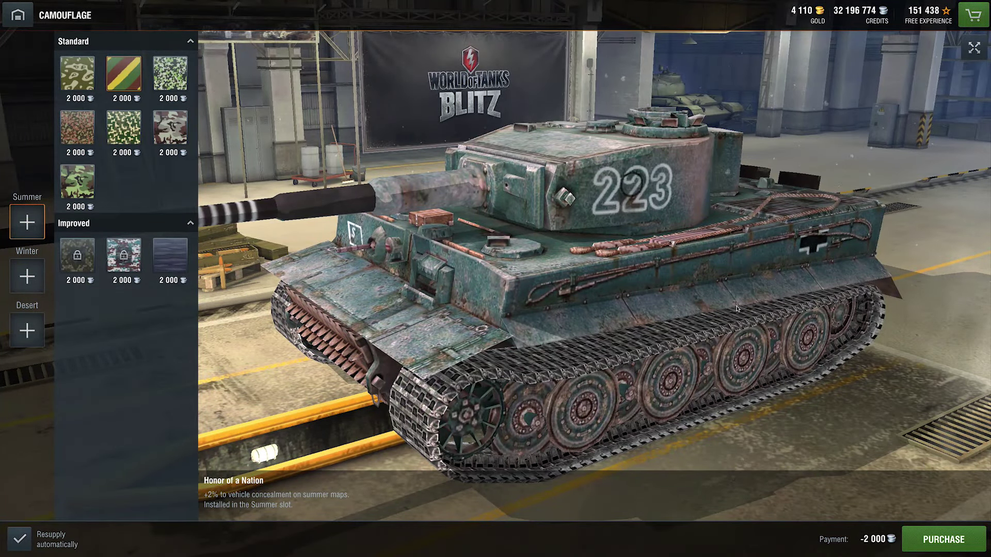
pyautogui.moveTo(934, 327); pyautogui.dragTo(893, 194)
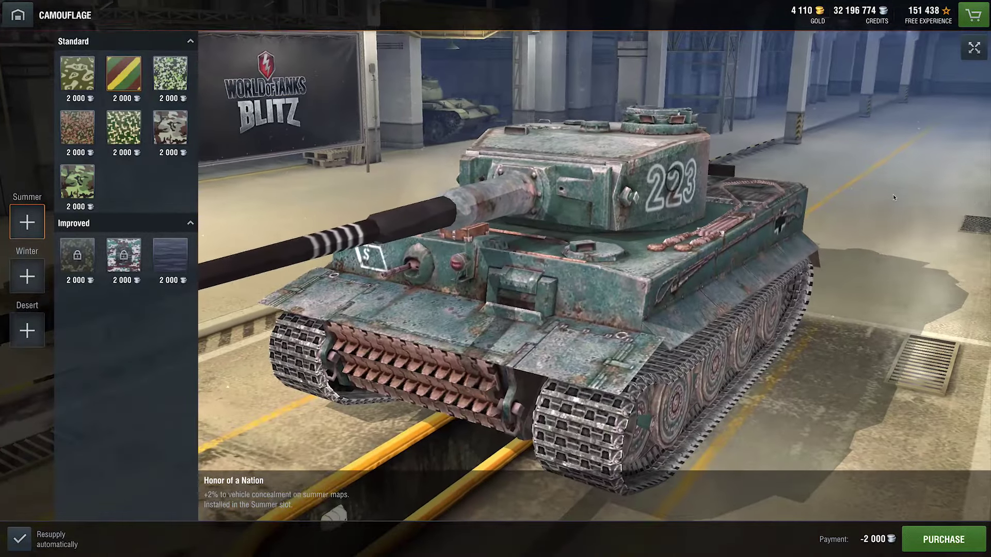
pyautogui.press('super+Tab')
pyautogui.press('super+Tab')
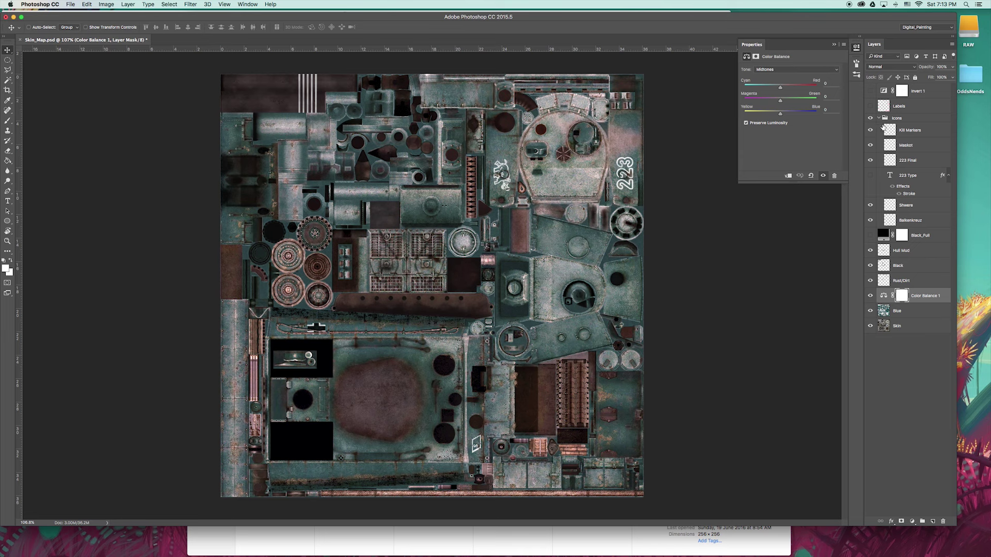
# Step: Collapse Icons, hide Blue, and show Black_Fill and Invert 1 for a white map with black markings
pyautogui.click(878, 120)
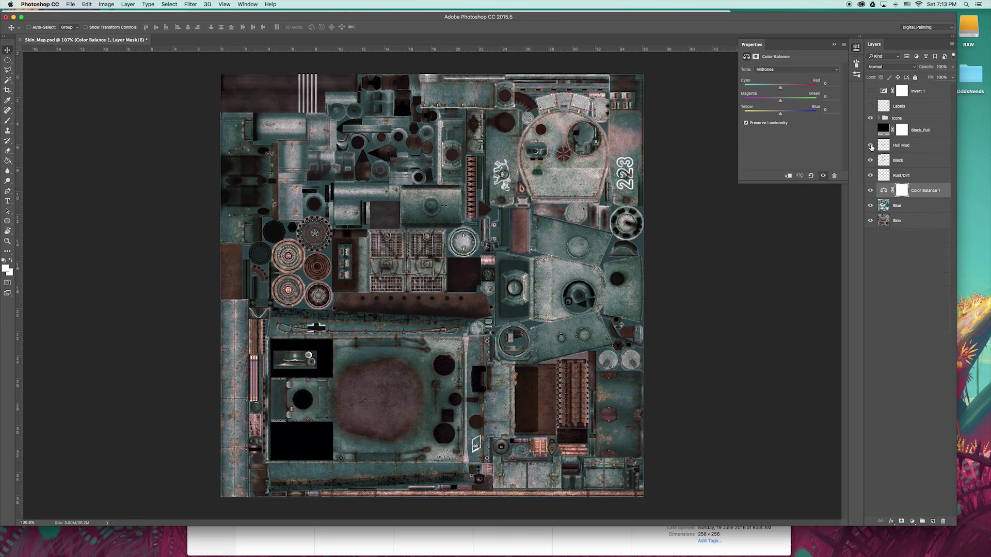
pyautogui.click(870, 205)
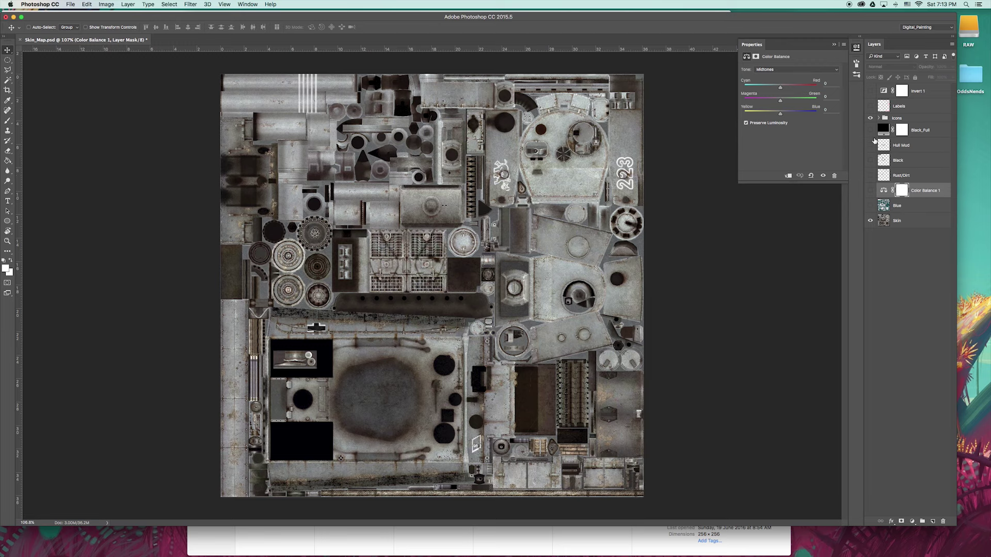
pyautogui.click(870, 130)
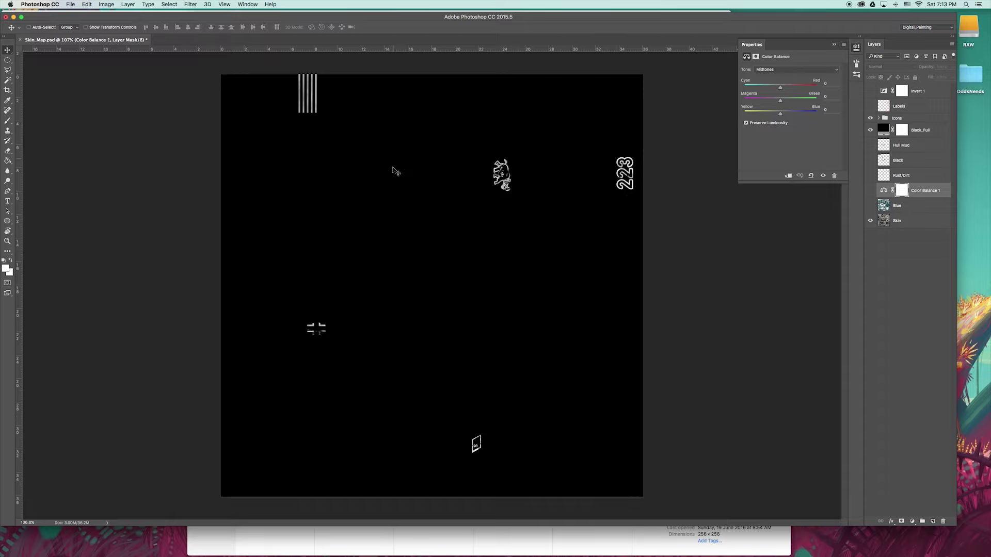
pyautogui.click(871, 91)
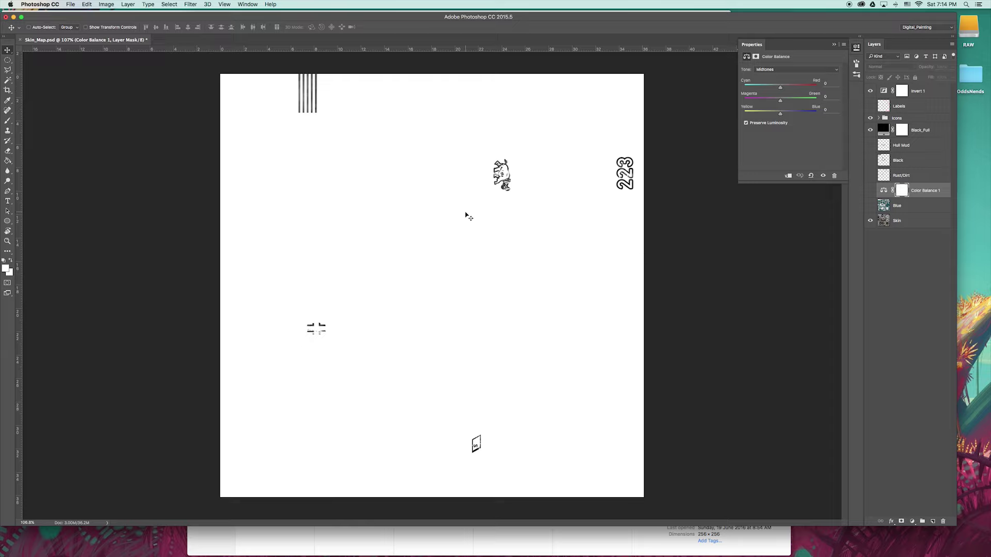
# Step: Drag Camo_Mask.png from Finder into the skin map as a top layer, commit it, and nudge it slightly
pyautogui.moveTo(569, 22); pyautogui.dragTo(556, 83)
pyautogui.click(561, 39)
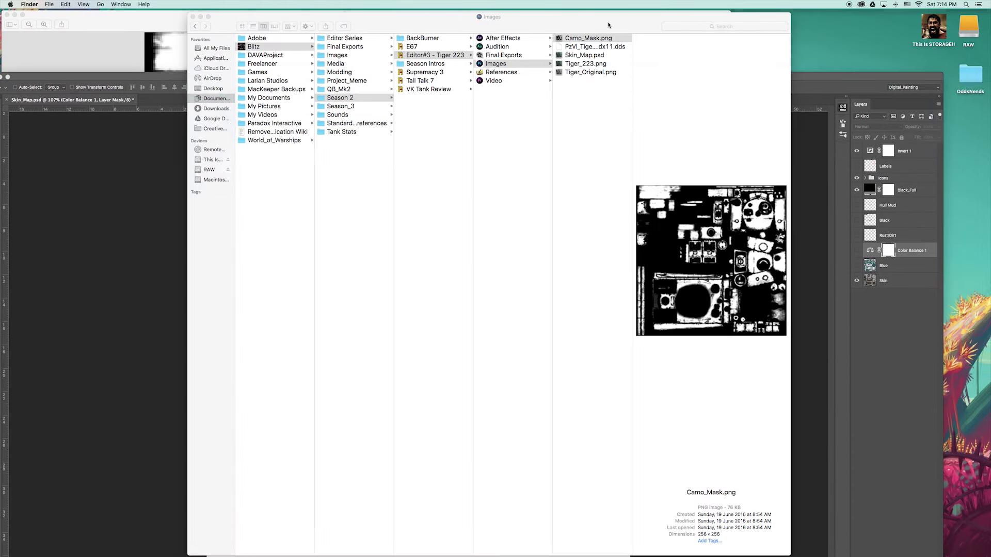
pyautogui.moveTo(478, 83); pyautogui.dragTo(154, 217)
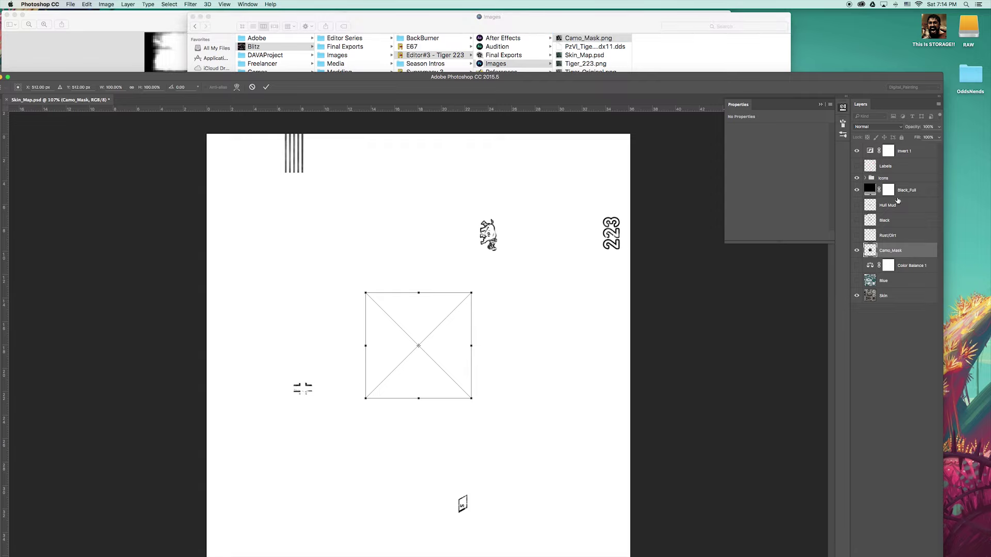
pyautogui.press('Return')
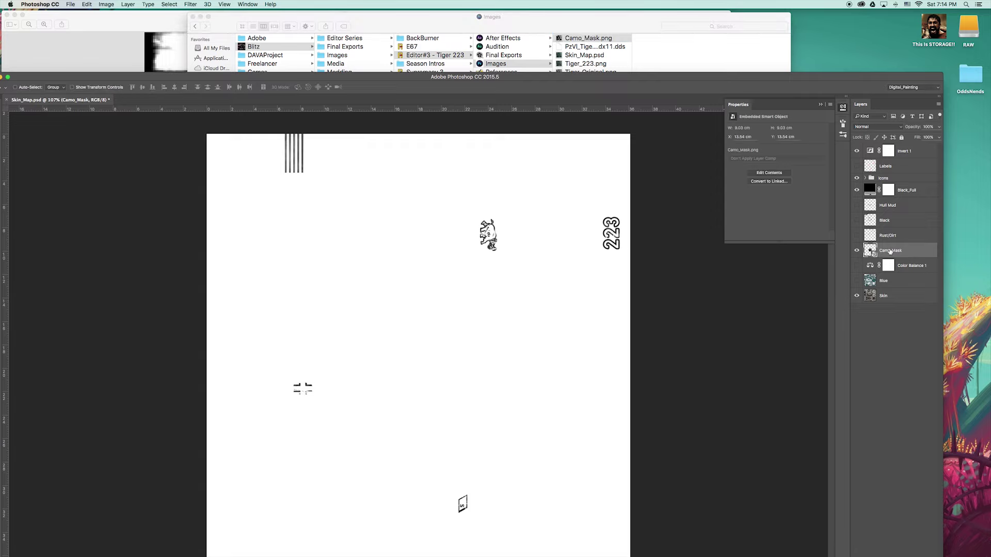
pyautogui.moveTo(421, 354); pyautogui.dragTo(429, 359)
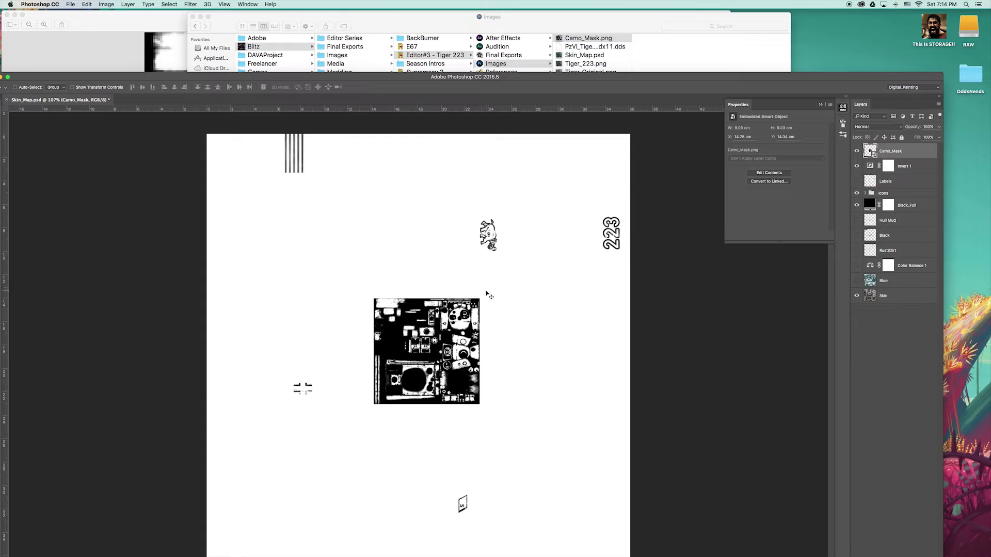
pyautogui.press('super+Tab')
pyautogui.press('super+Tab')
pyautogui.press('super+Tab')
pyautogui.press('super+Tab')
pyautogui.press('super+Tab')
pyautogui.press('super+Tab')
pyautogui.press('super+Tab')
pyautogui.press('super+Tab')
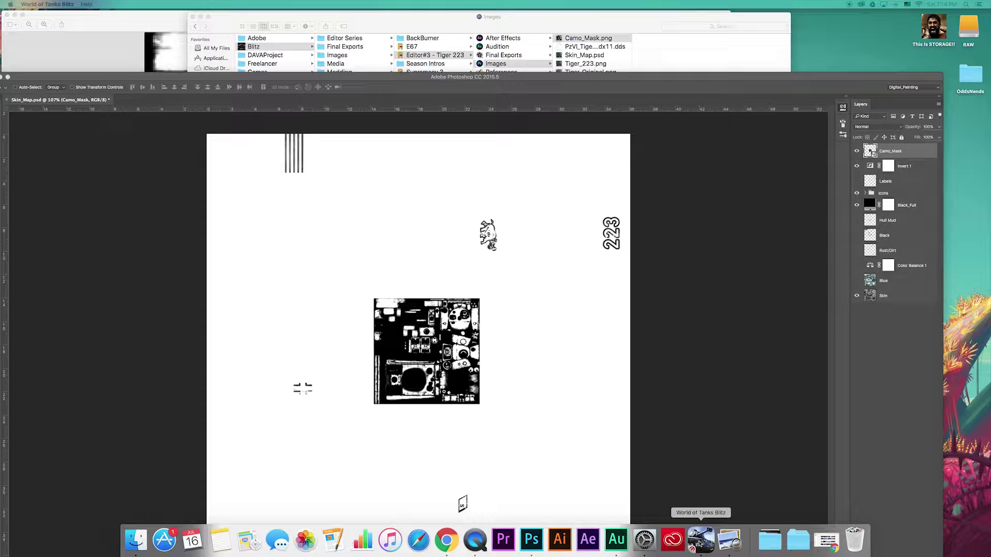
# Step: Switch to the game, exit Camouflage with Esc, and orbit the blue 223 Tiger I to its rear
pyautogui.click(698, 542)
pyautogui.moveTo(701, 500); pyautogui.dragTo(490, 232)
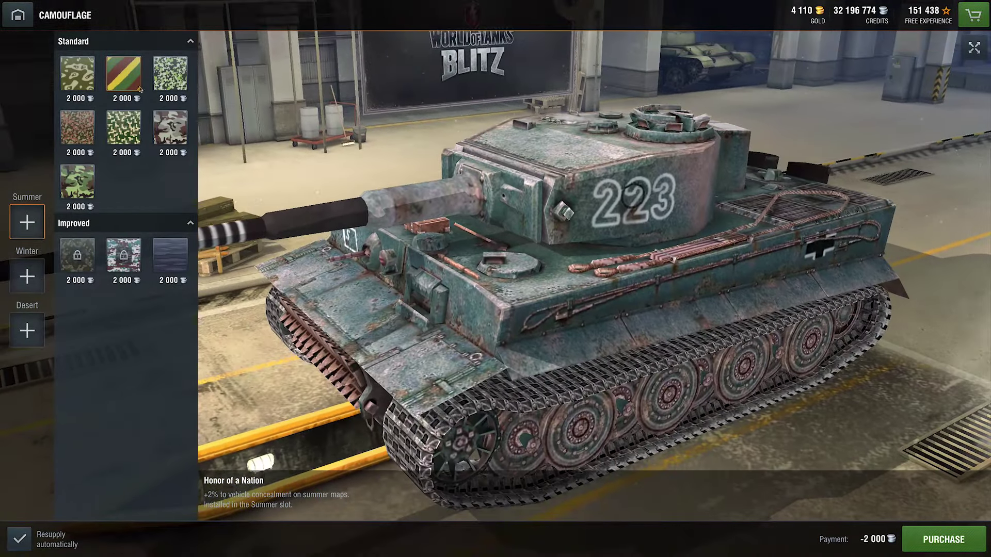
pyautogui.press('Escape')
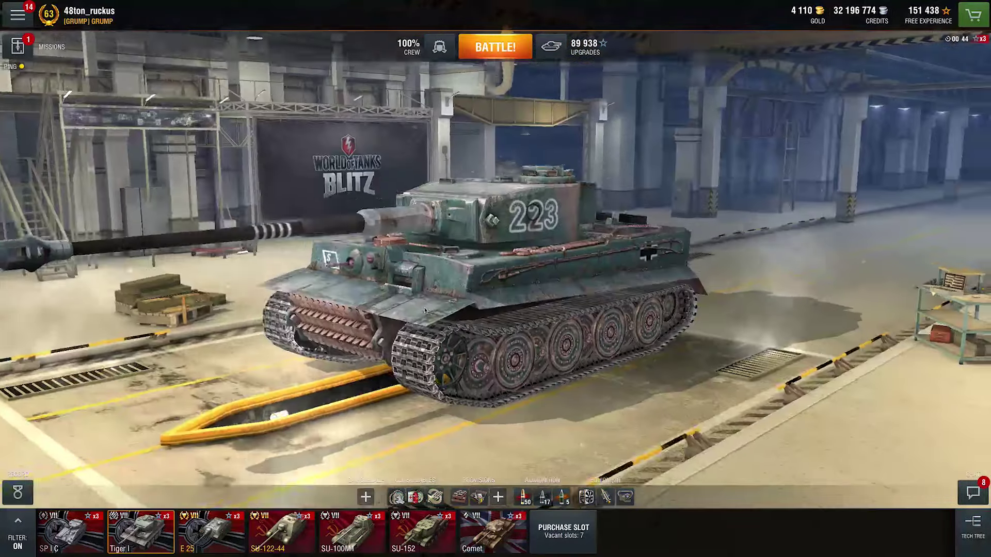
pyautogui.moveTo(425, 310); pyautogui.dragTo(345, 264)
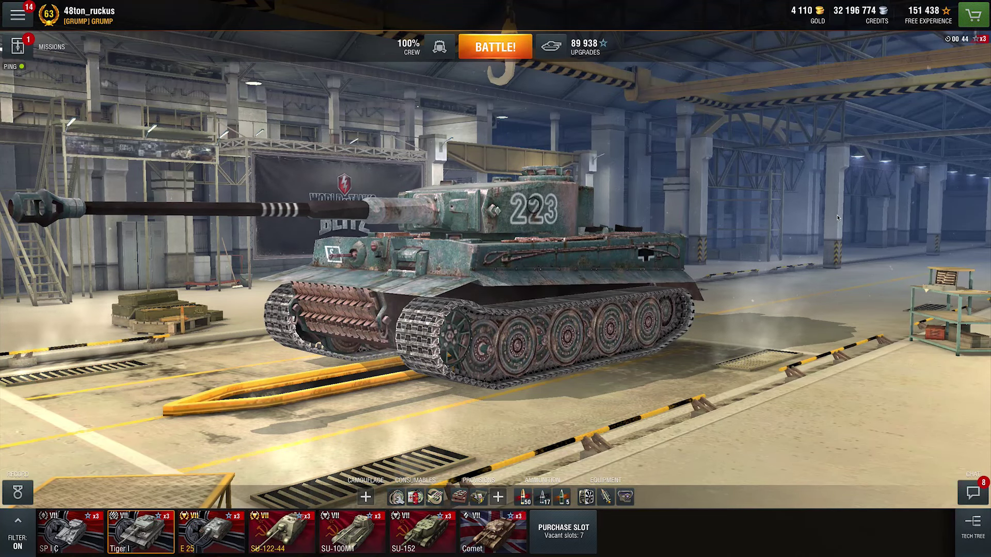